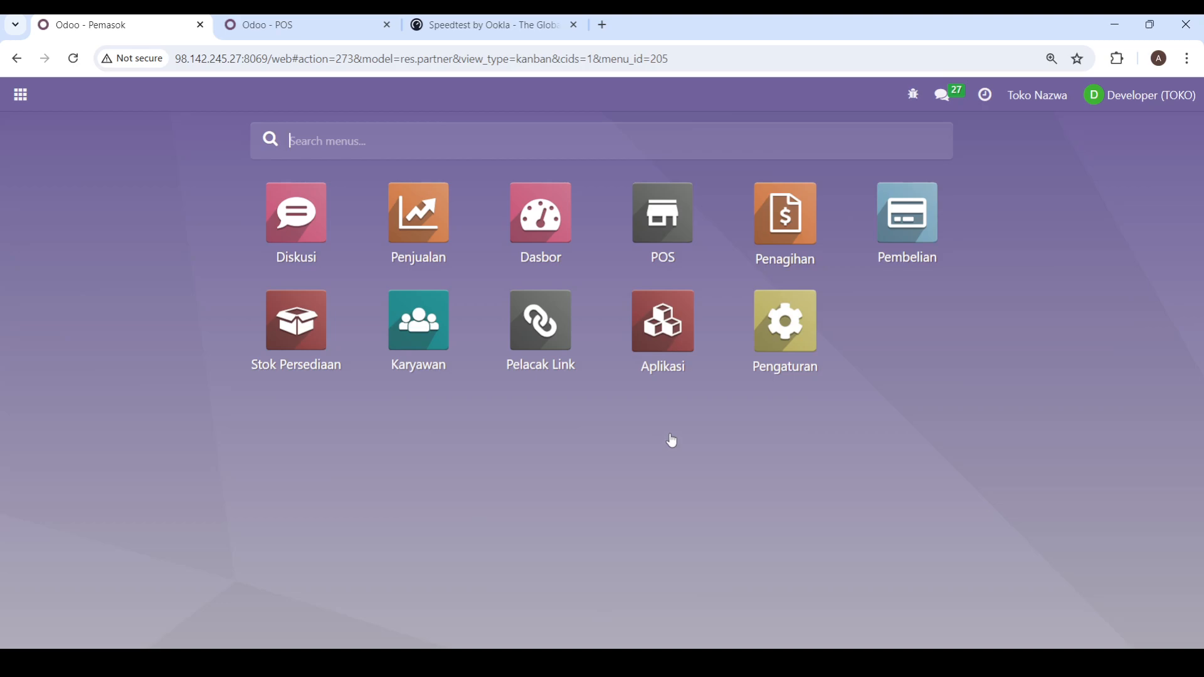
# Step: Close the Speedtest page and open the Pemasok (supplier) list in the Pembelian module
pyautogui.click(886, 254)
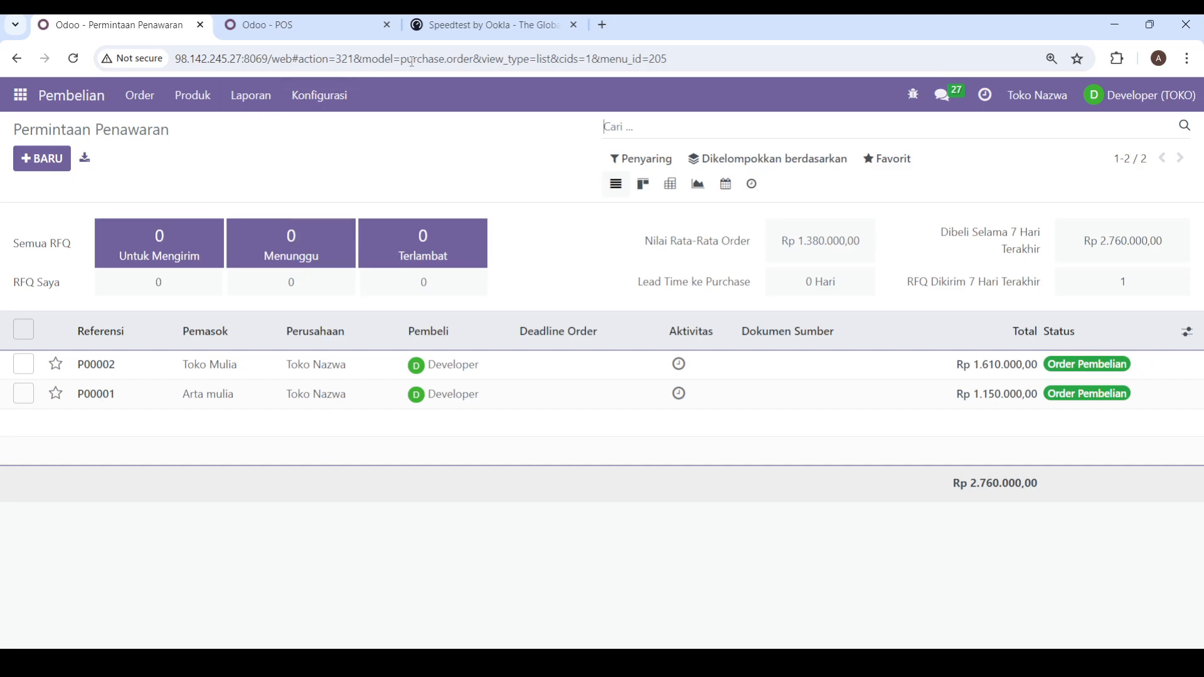
pyautogui.click(574, 25)
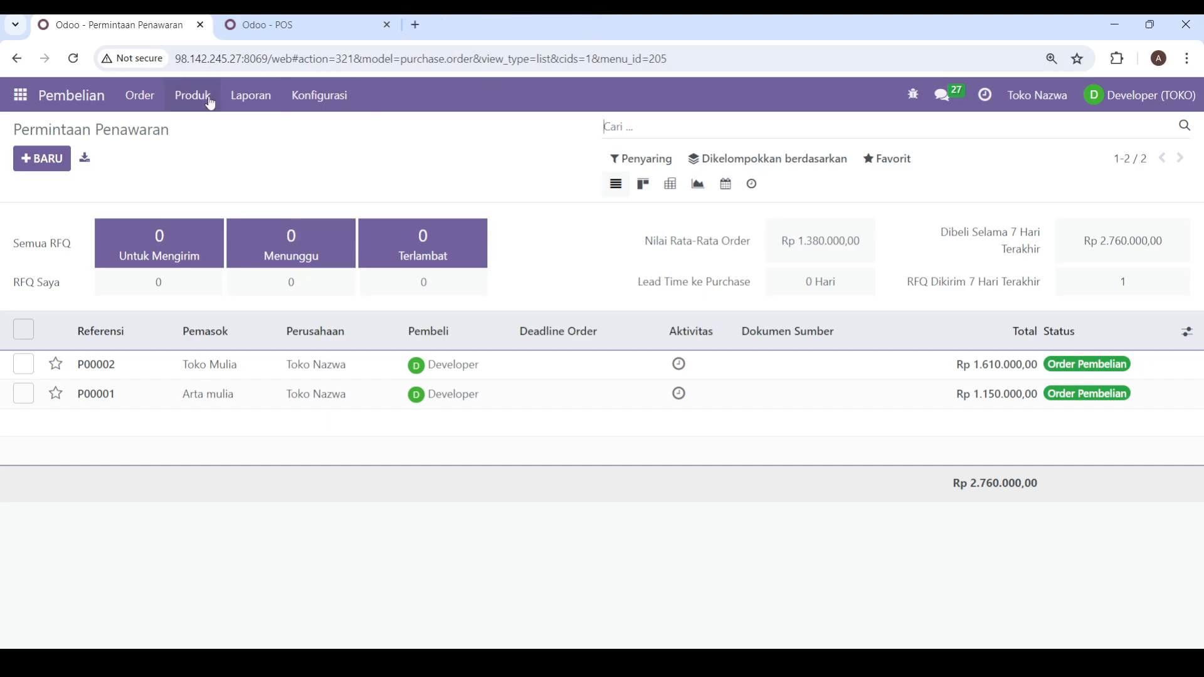
pyautogui.click(151, 98)
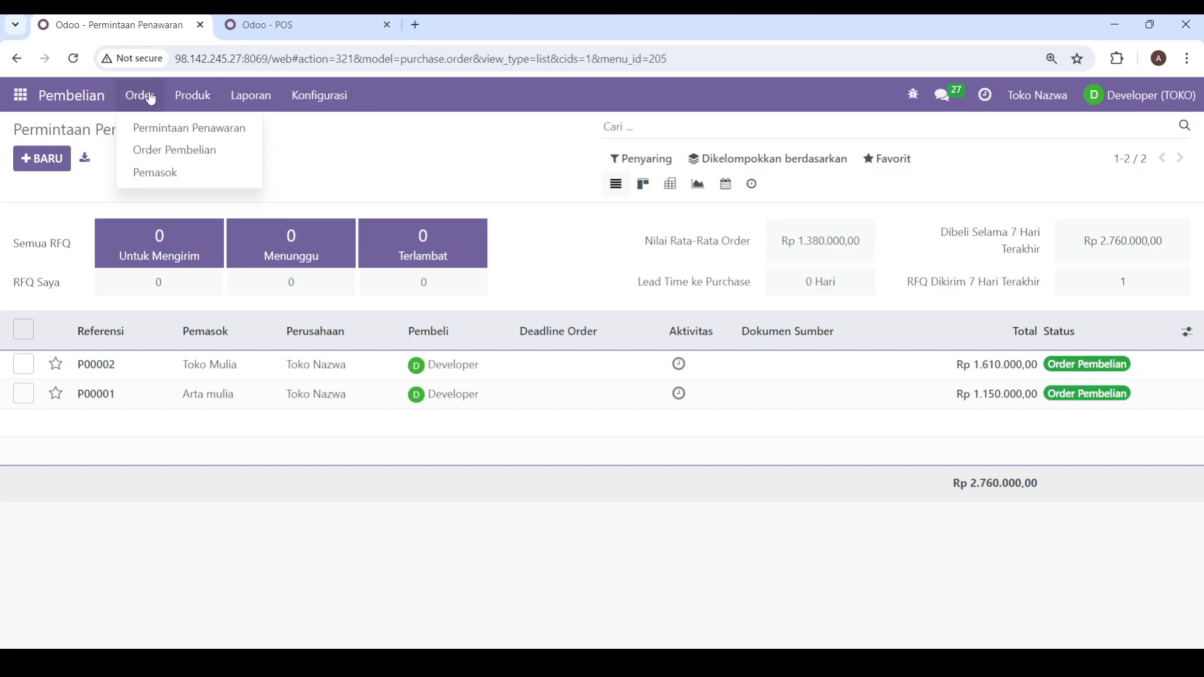
pyautogui.click(170, 179)
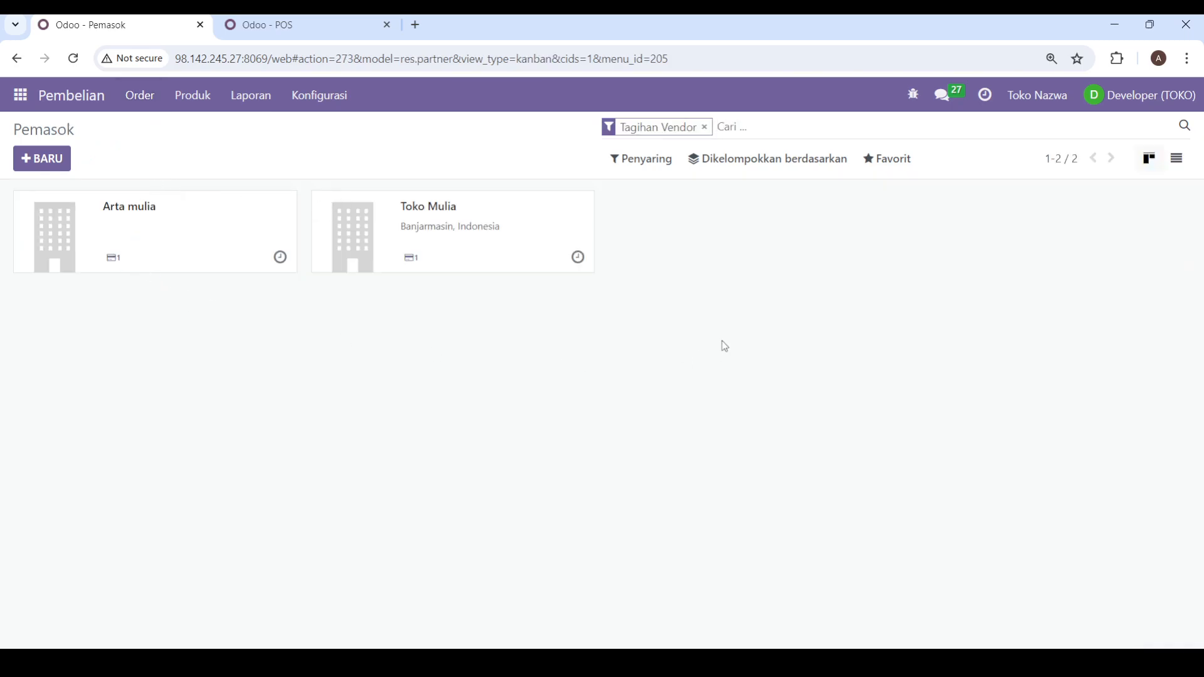
# Step: Create a new company supplier named Sindoro Makmur
pyautogui.click(40, 162)
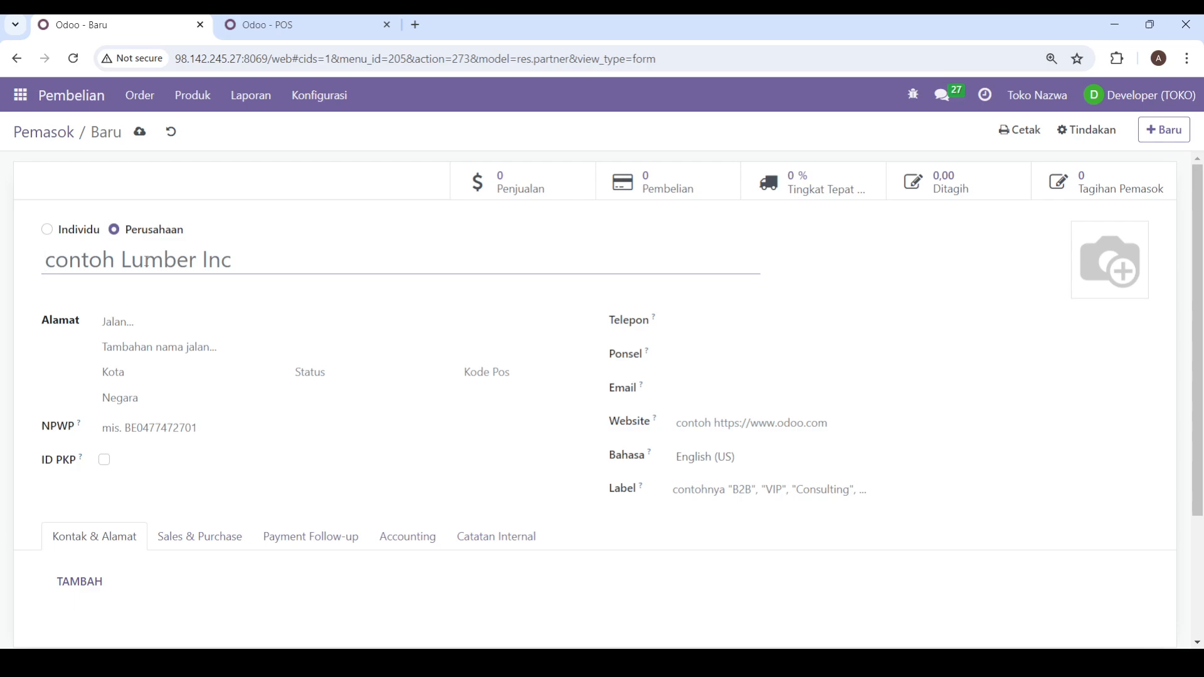
pyautogui.write('Si')
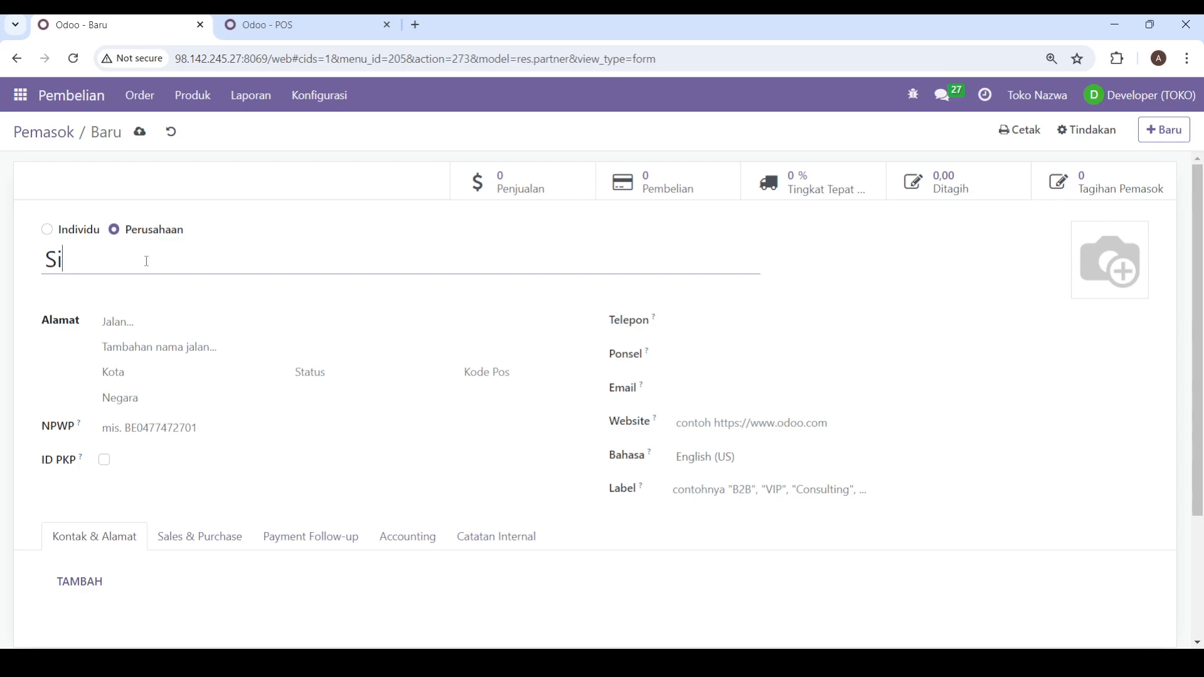
pyautogui.write('nd')
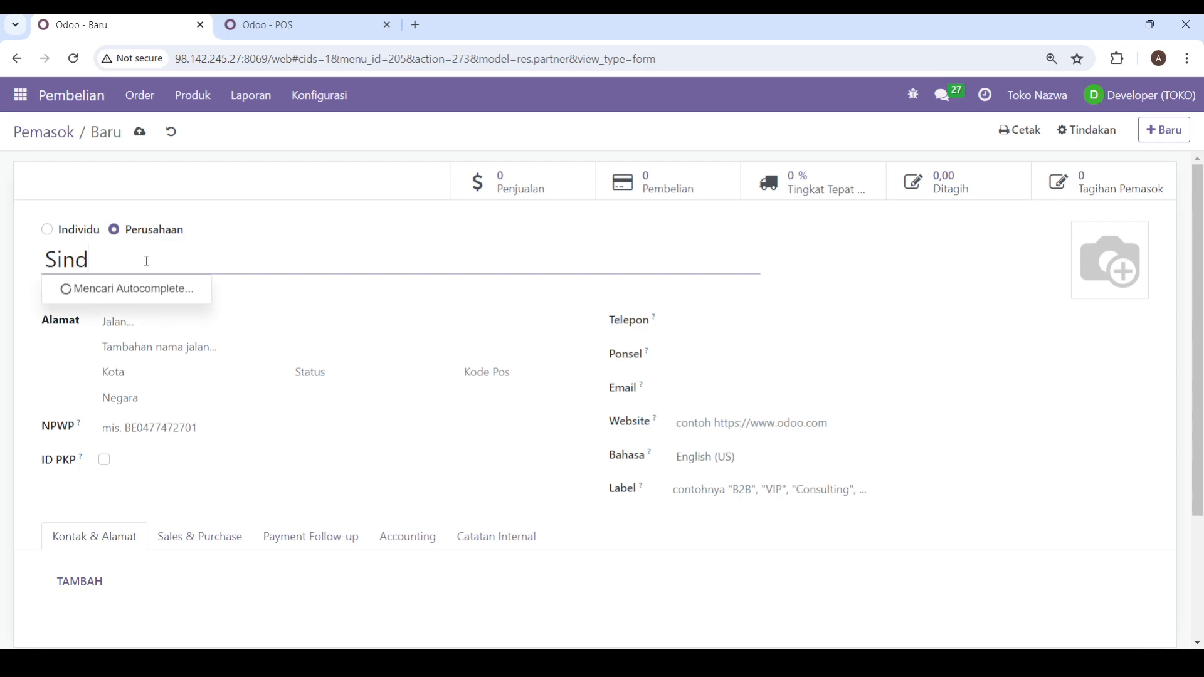
pyautogui.write('oro Makmur')
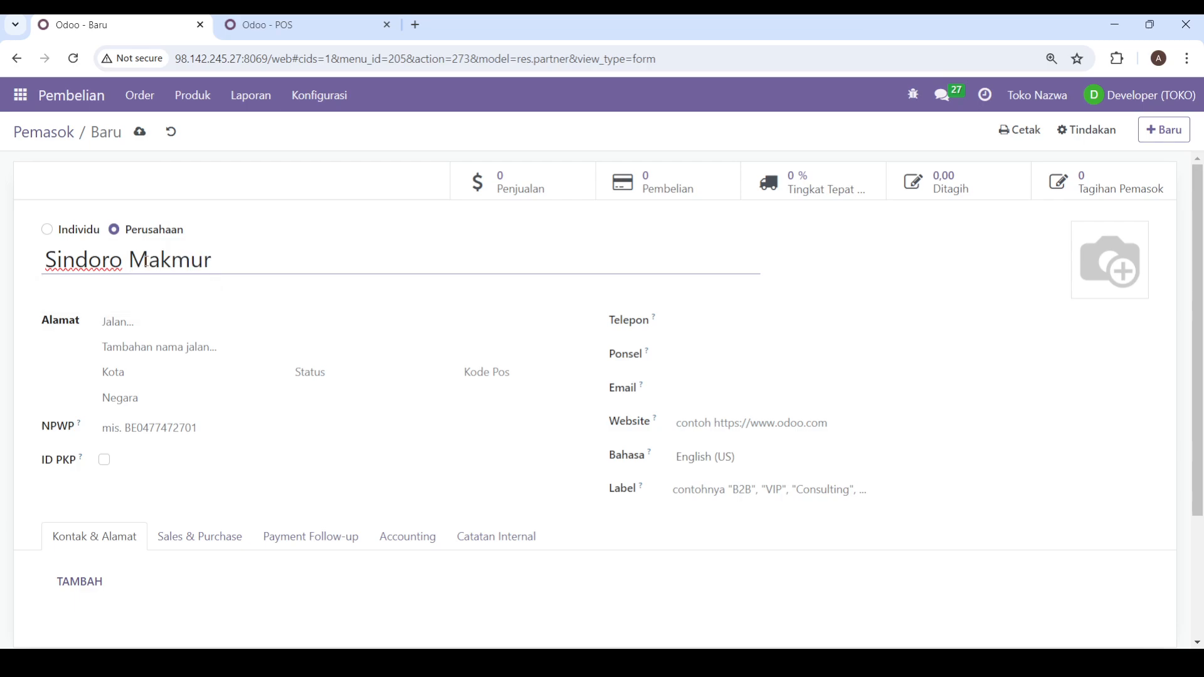
# Step: Fill in the supplier's street, city, postal code, phone number and e-mail from the browser's saved address
pyautogui.click(154, 323)
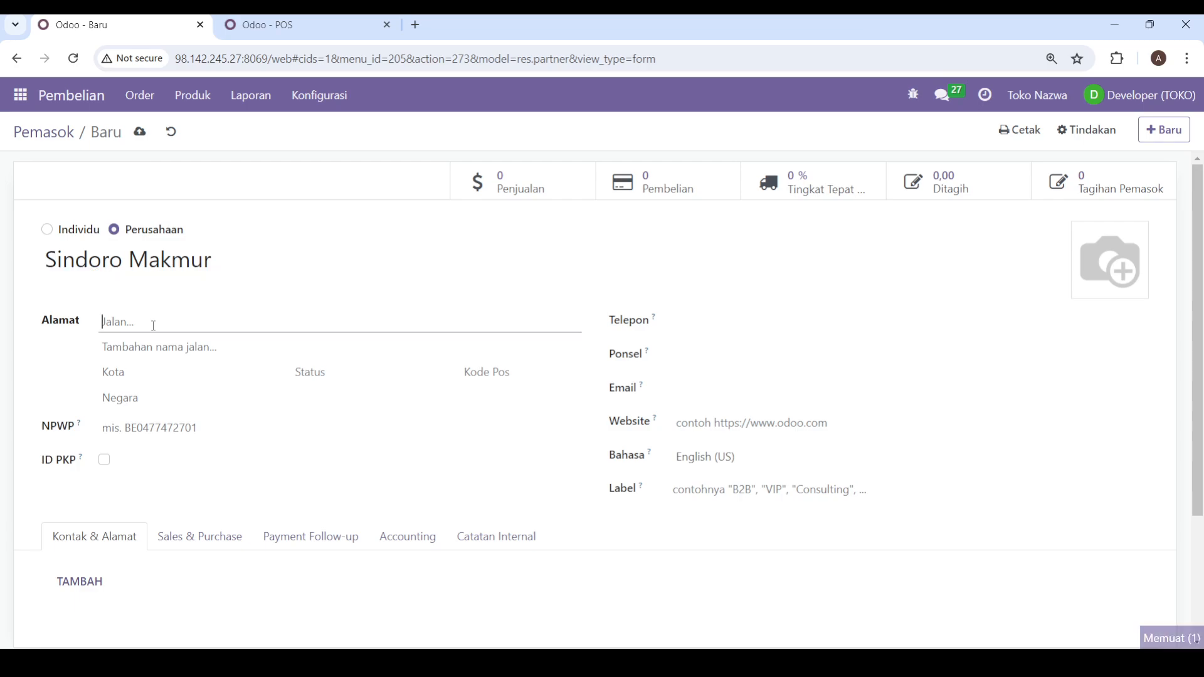
pyautogui.click(211, 358)
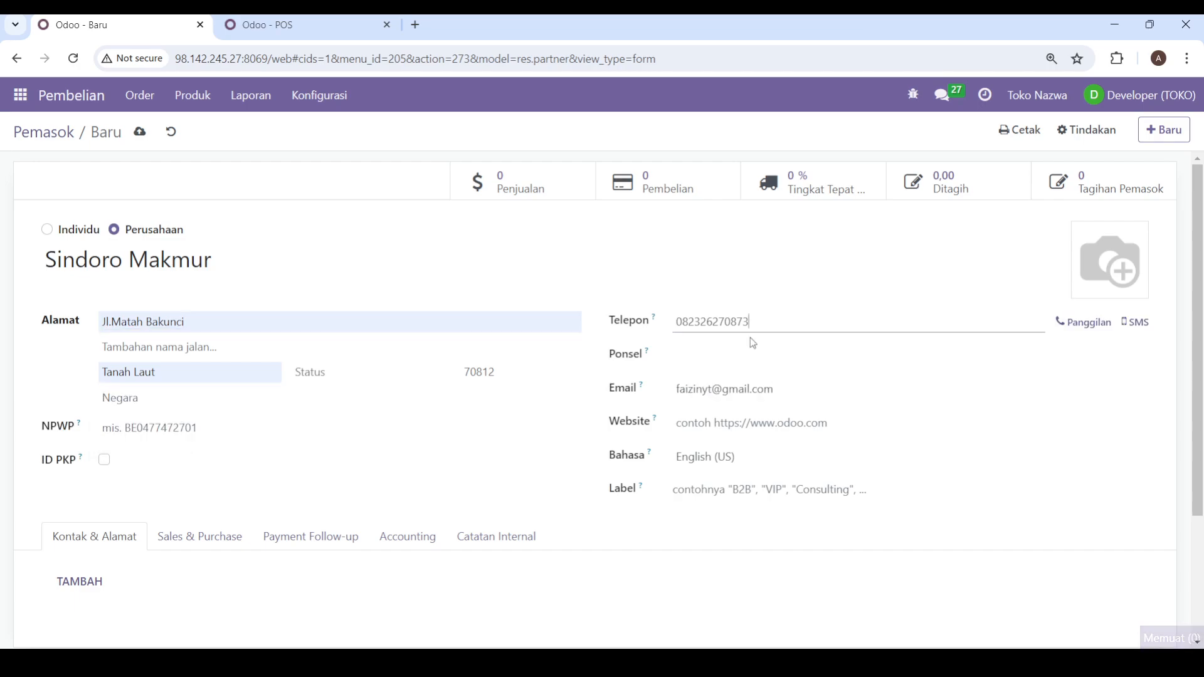
pyautogui.click(298, 344)
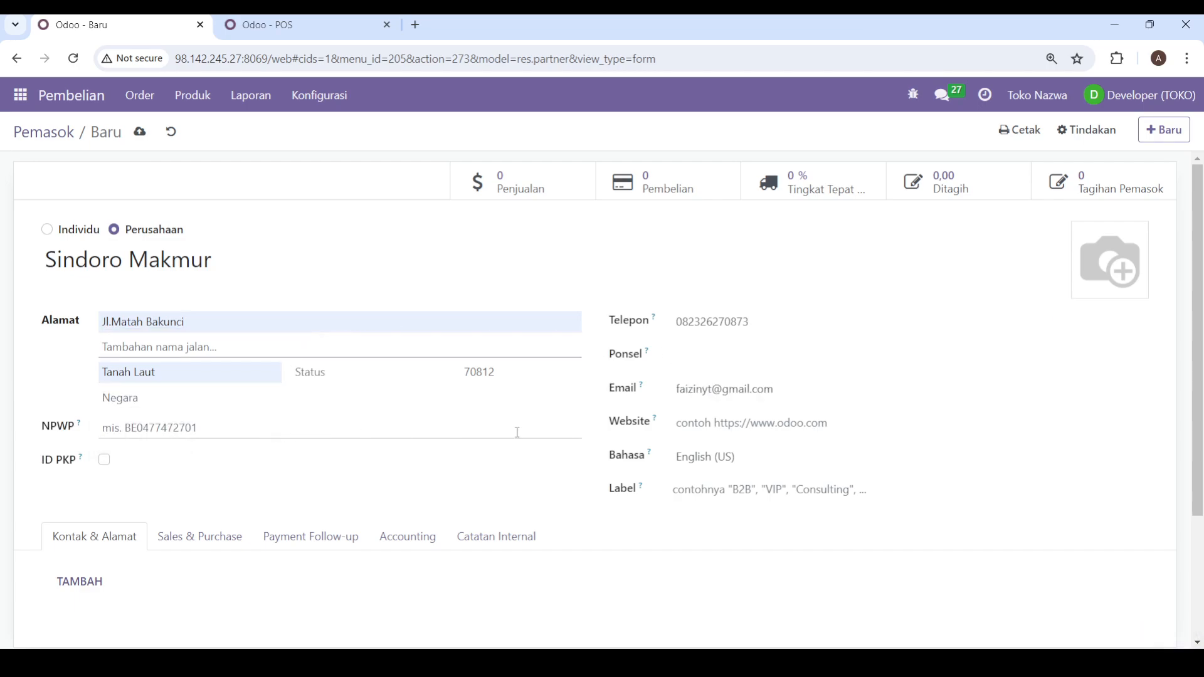
pyautogui.scroll(-3, 633, 399)
pyautogui.scroll(1, 586, 402)
pyautogui.scroll(2, 585, 402)
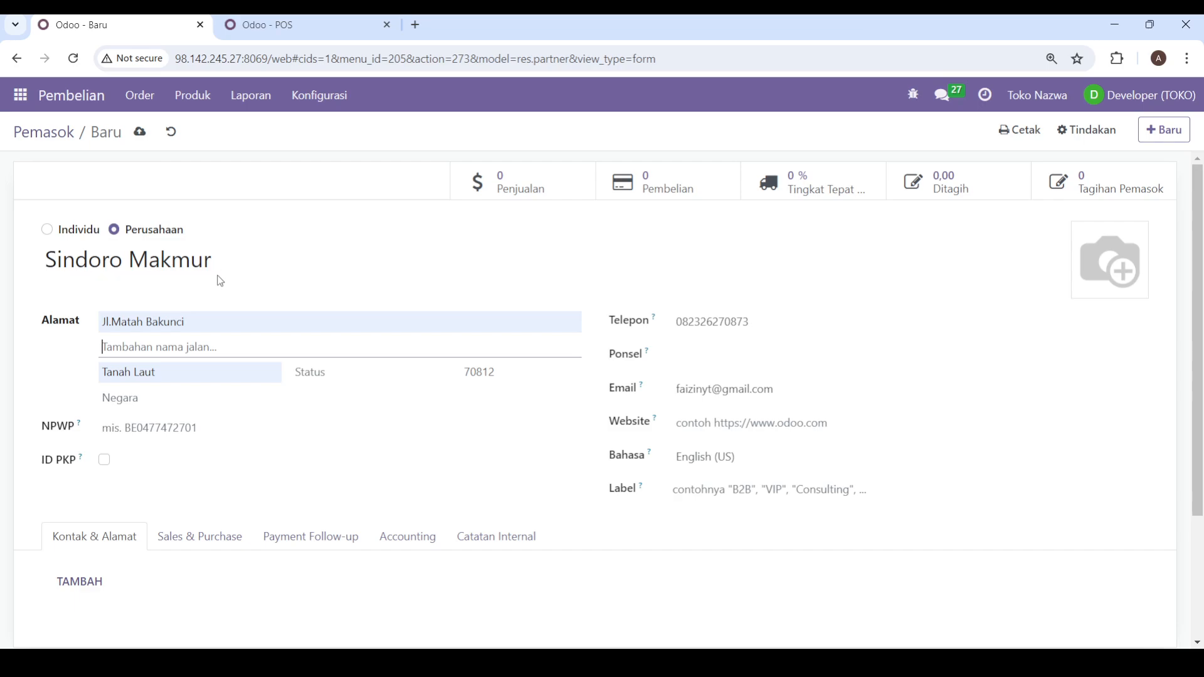
pyautogui.scroll(-1, 217, 277)
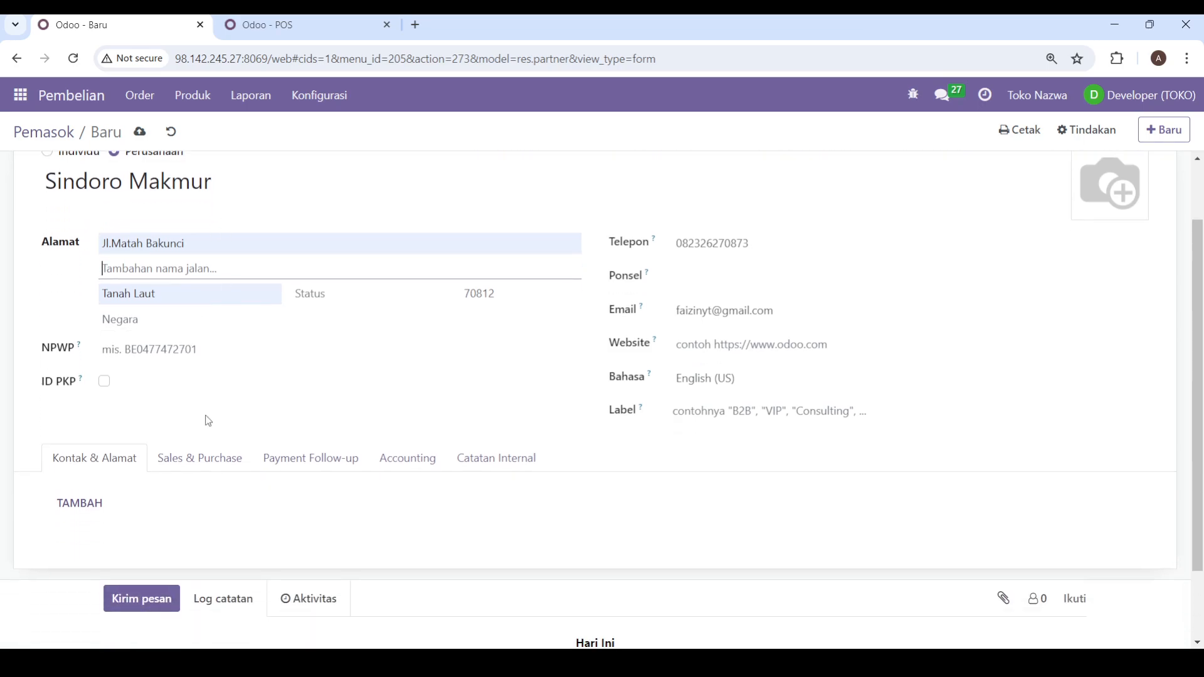
pyautogui.scroll(1, 213, 423)
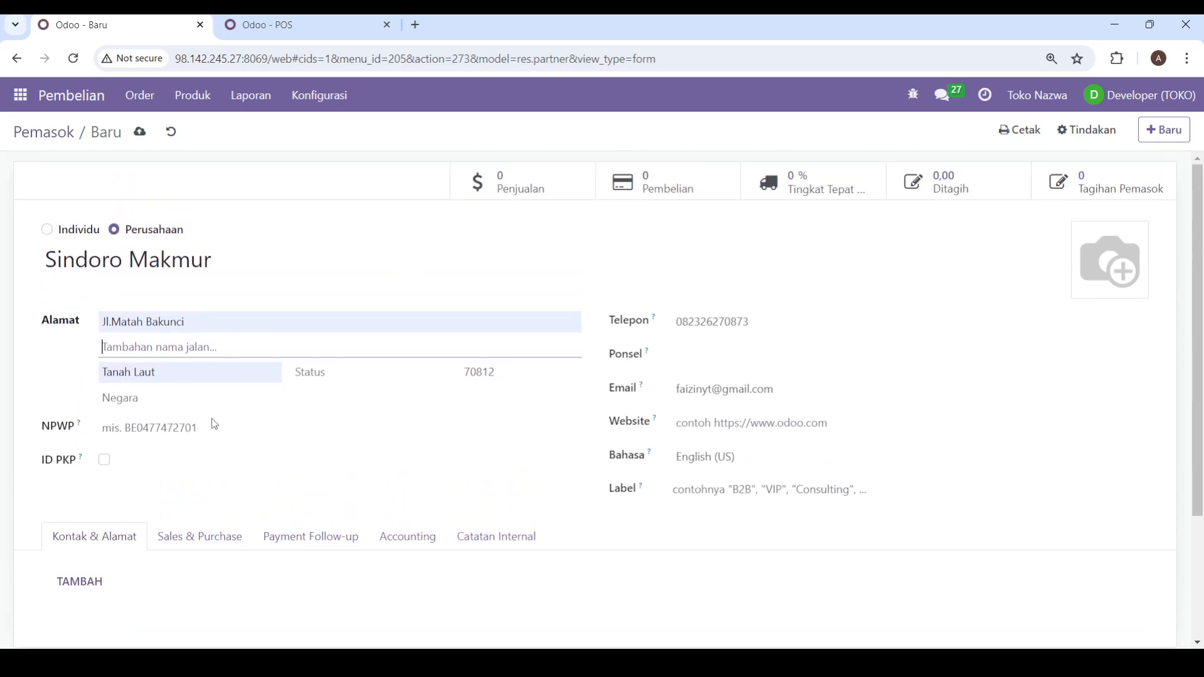
# Step: Set the supplier's purchase payment terms (Syarat Pembayaran under Pembelian) to 2 Bulan
pyautogui.click(183, 538)
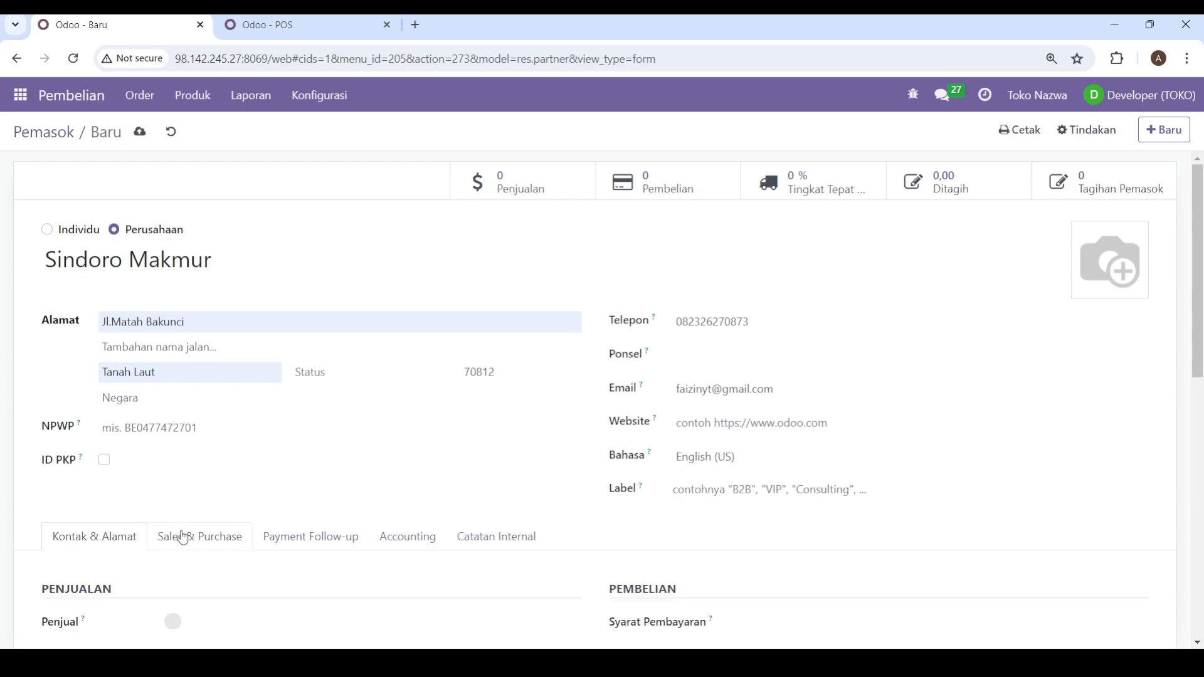
pyautogui.scroll(-1, 215, 479)
pyautogui.scroll(1, 247, 481)
pyautogui.scroll(-2, 249, 482)
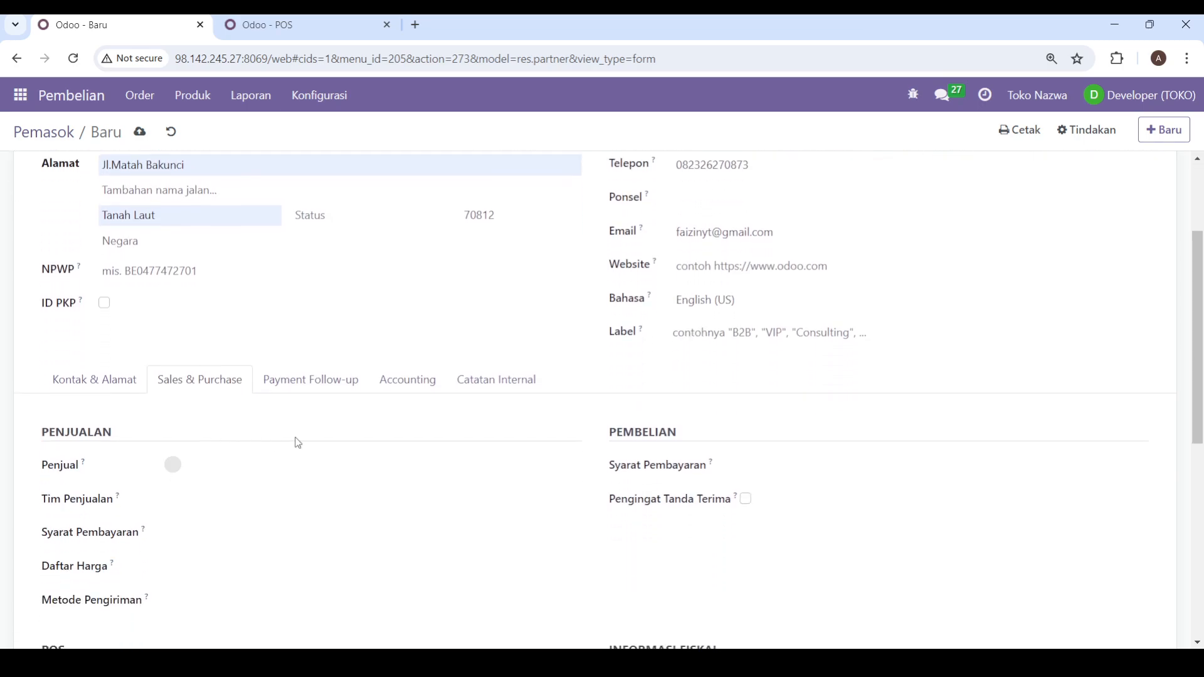
pyautogui.click(754, 466)
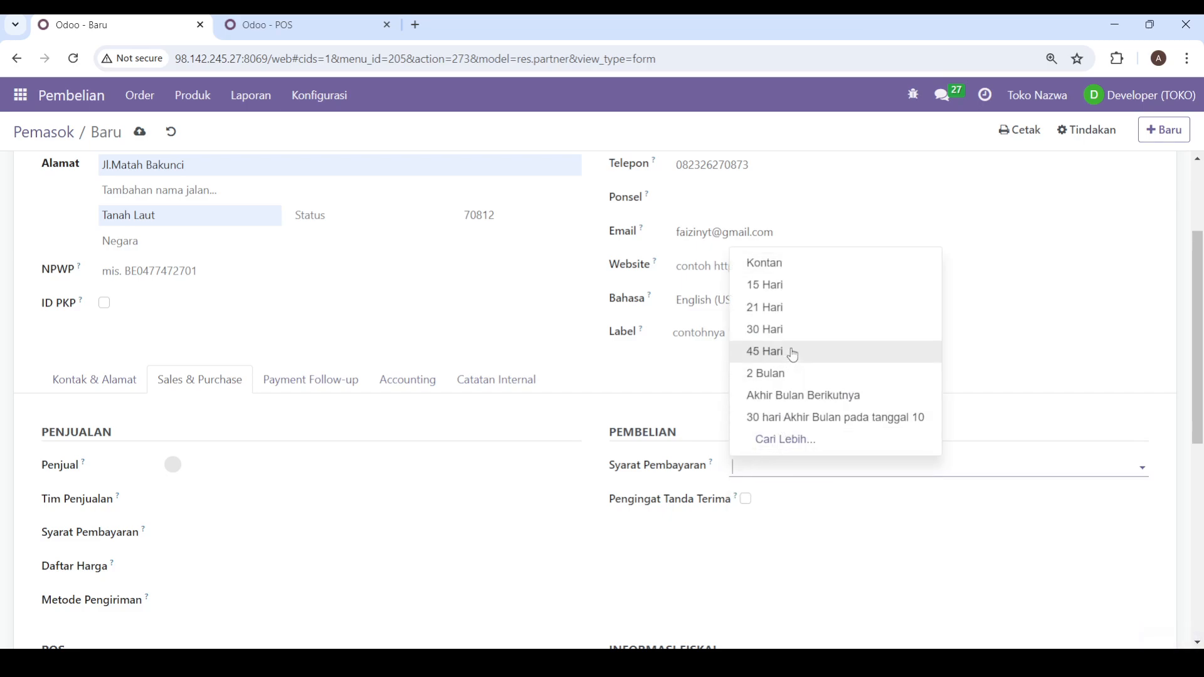
pyautogui.click(785, 374)
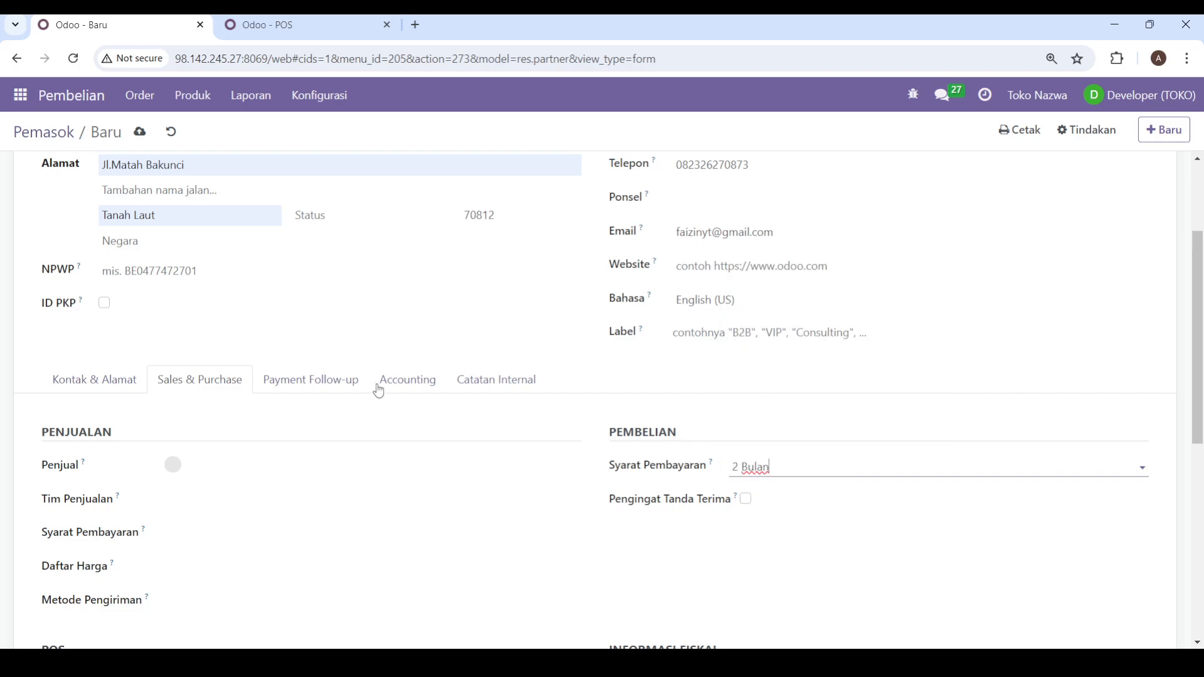
# Step: Enable the supplier's receipt reminder (Pengingat Tanda Terima) and set it to 5 days before
pyautogui.scroll(1, 58, 352)
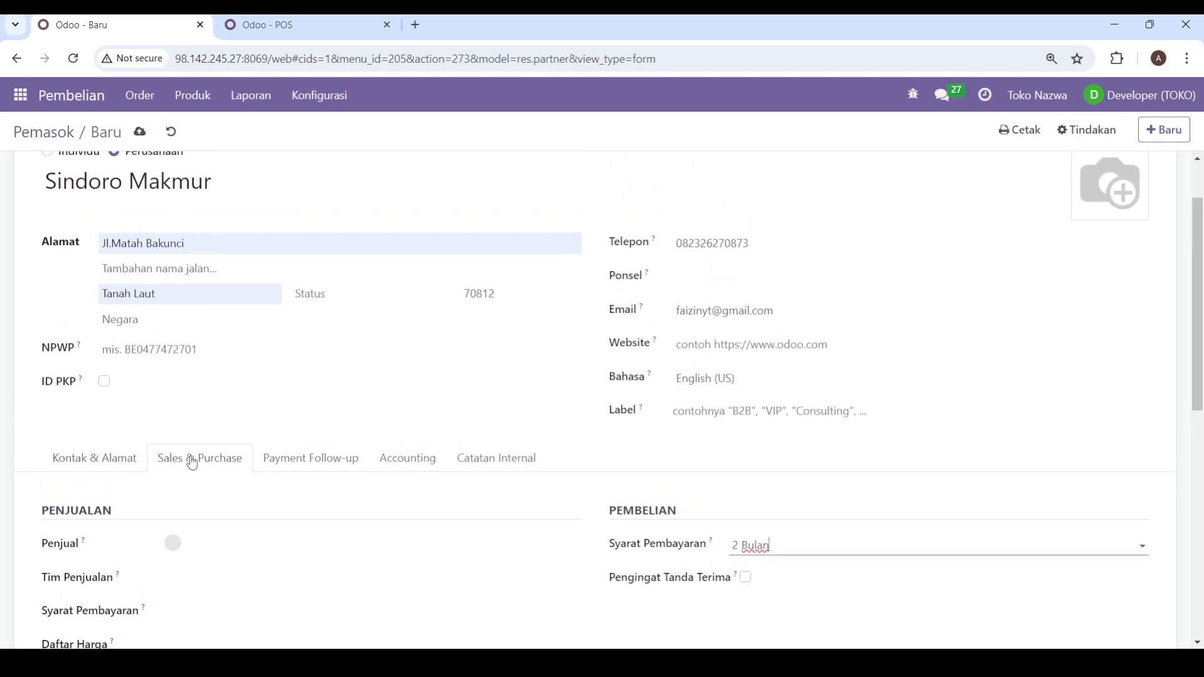
pyautogui.scroll(1, 201, 473)
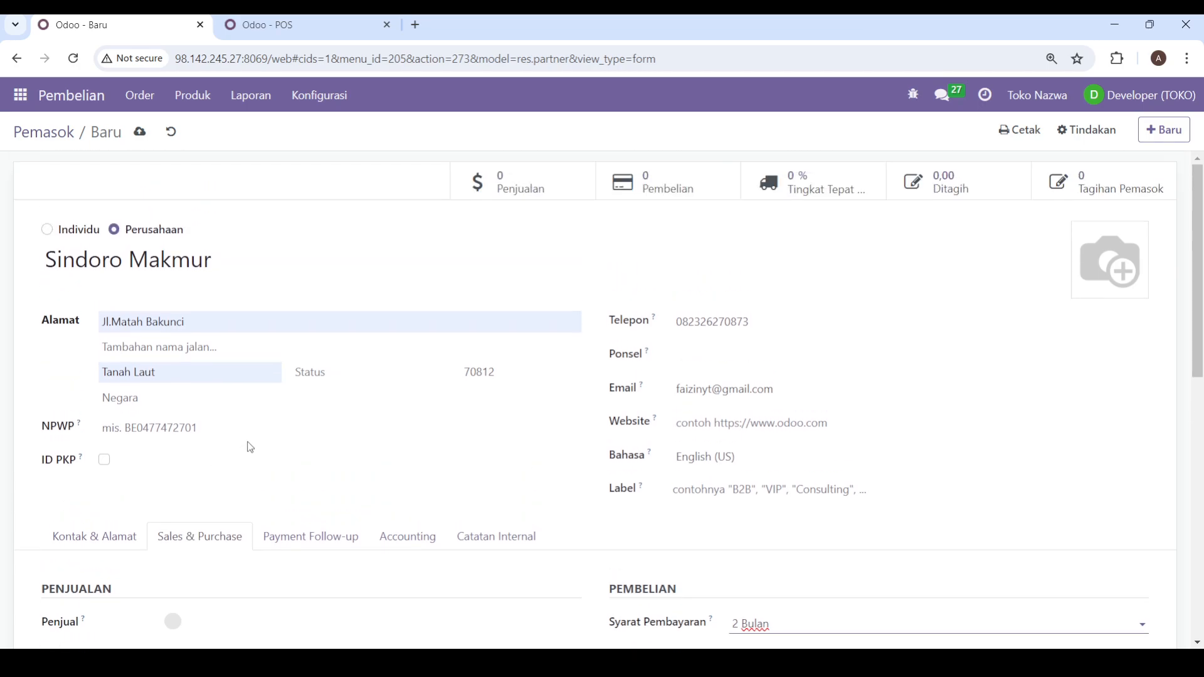
pyautogui.scroll(-2, 250, 446)
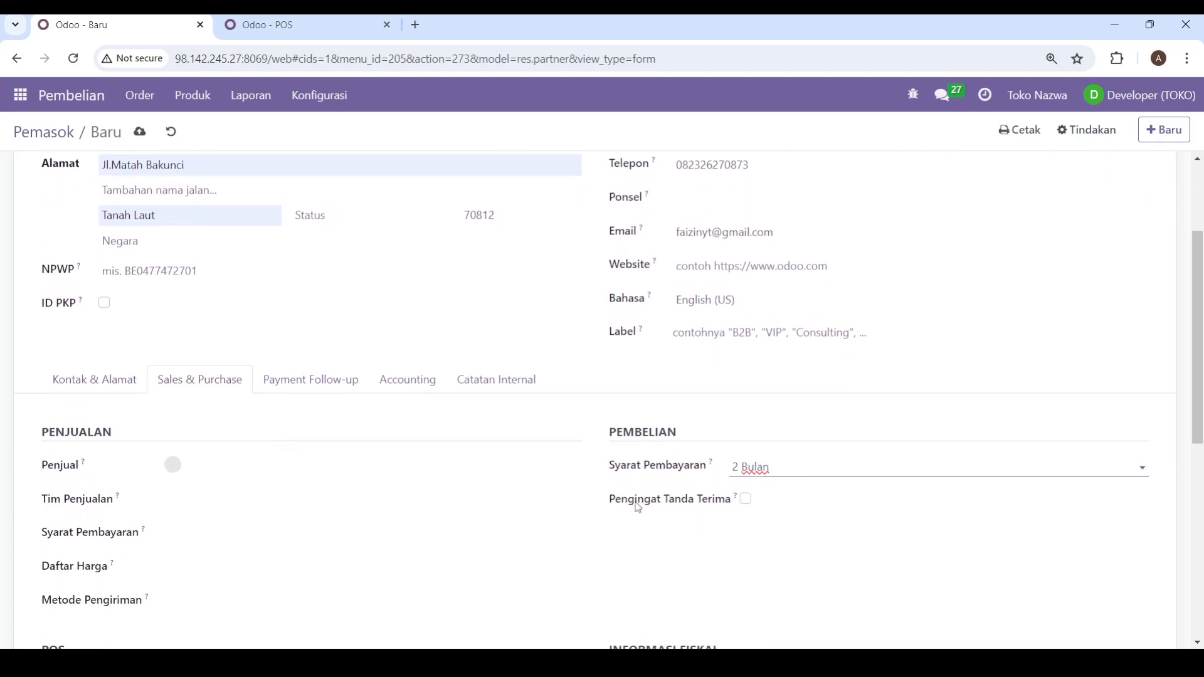
pyautogui.scroll(2, 637, 508)
pyautogui.scroll(-2, 572, 491)
pyautogui.click(746, 500)
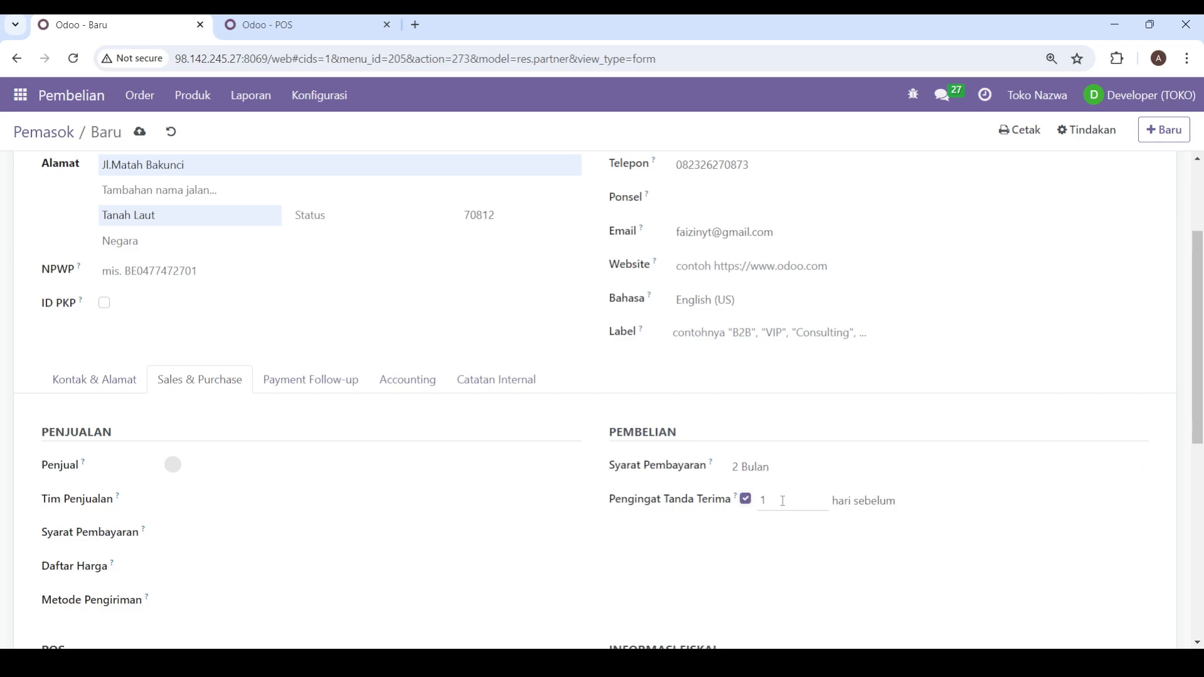
pyautogui.click(784, 501)
pyautogui.write('5')
# Step: Review the supplier's remaining Sales & Purchase fields and the Payment Follow-up, Accounting, Catatan Internal and Kontak & Alamat sections
pyautogui.scroll(-4, 808, 395)
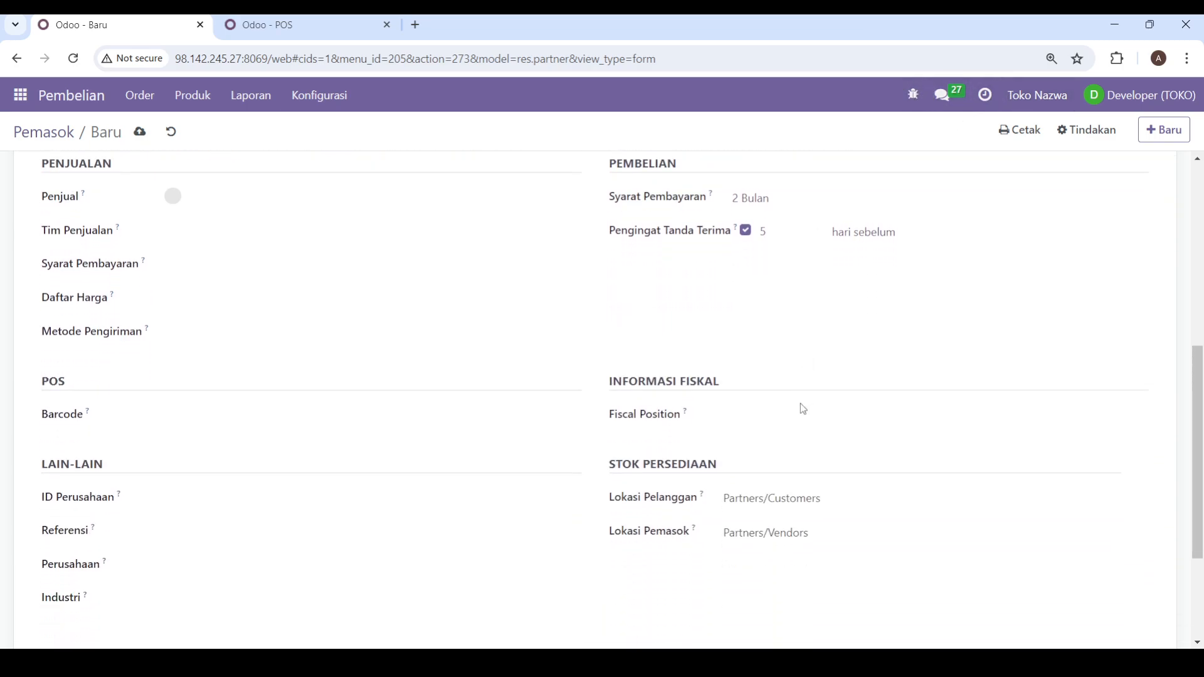
pyautogui.scroll(-1, 803, 409)
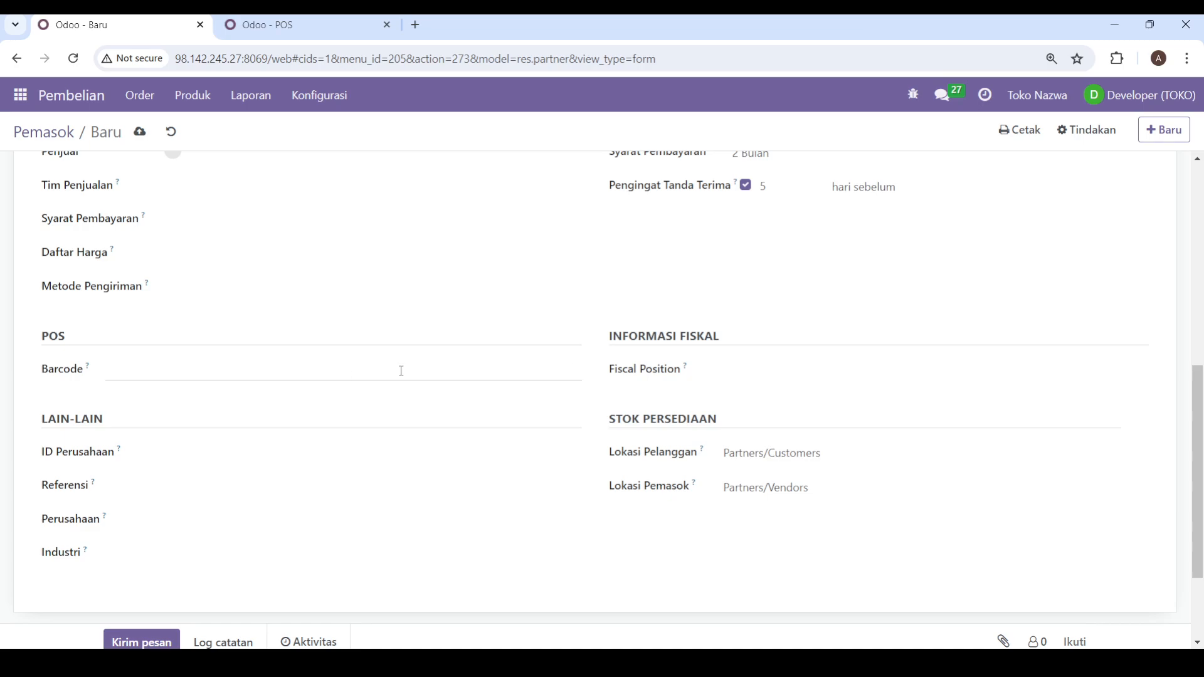
pyautogui.scroll(7, 328, 417)
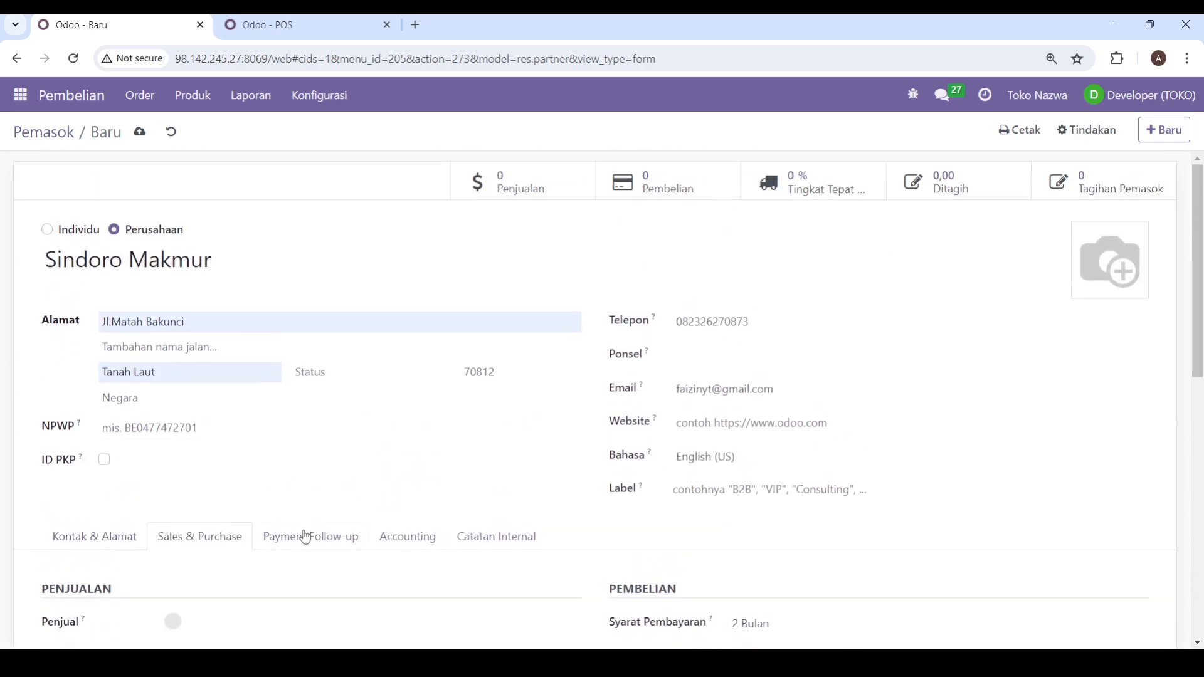
pyautogui.click(306, 538)
pyautogui.scroll(-2, 330, 483)
pyautogui.click(402, 380)
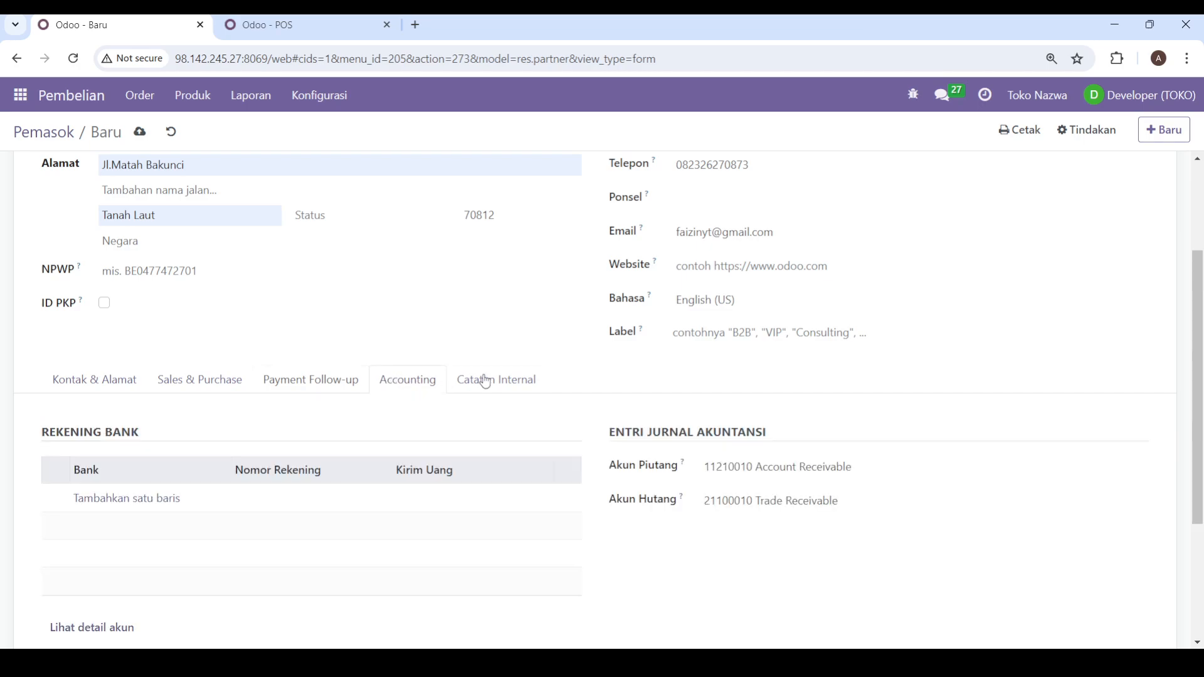
pyautogui.click(486, 382)
pyautogui.click(216, 386)
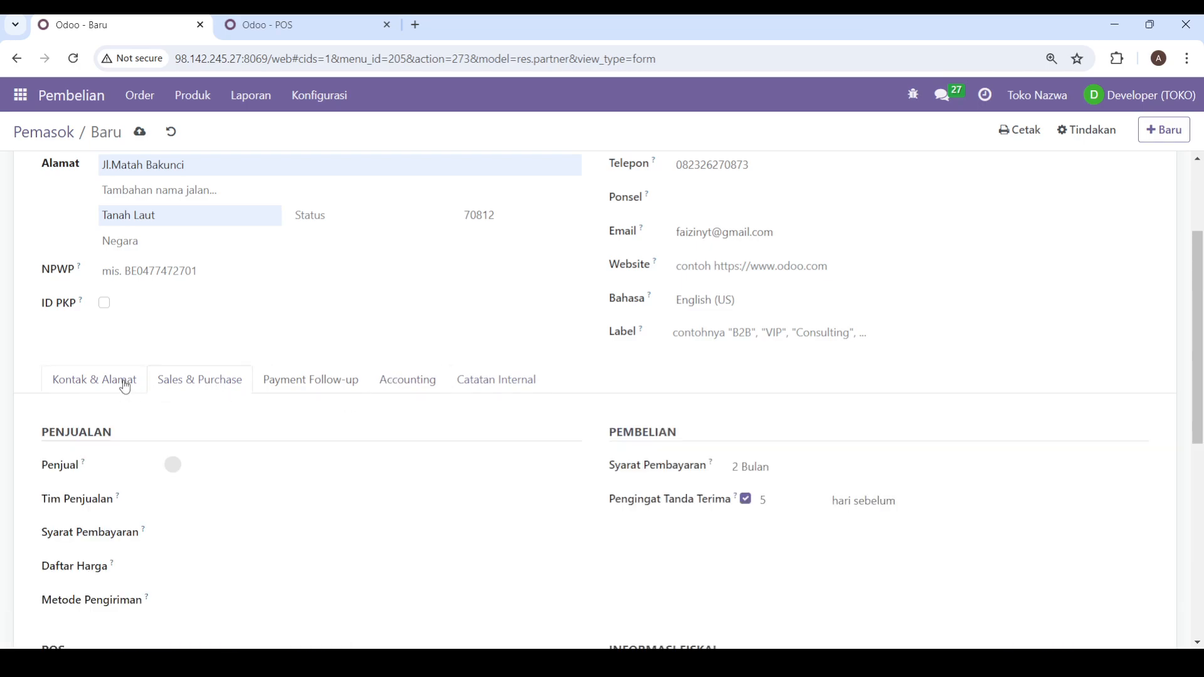
pyautogui.click(126, 383)
pyautogui.scroll(3, 244, 363)
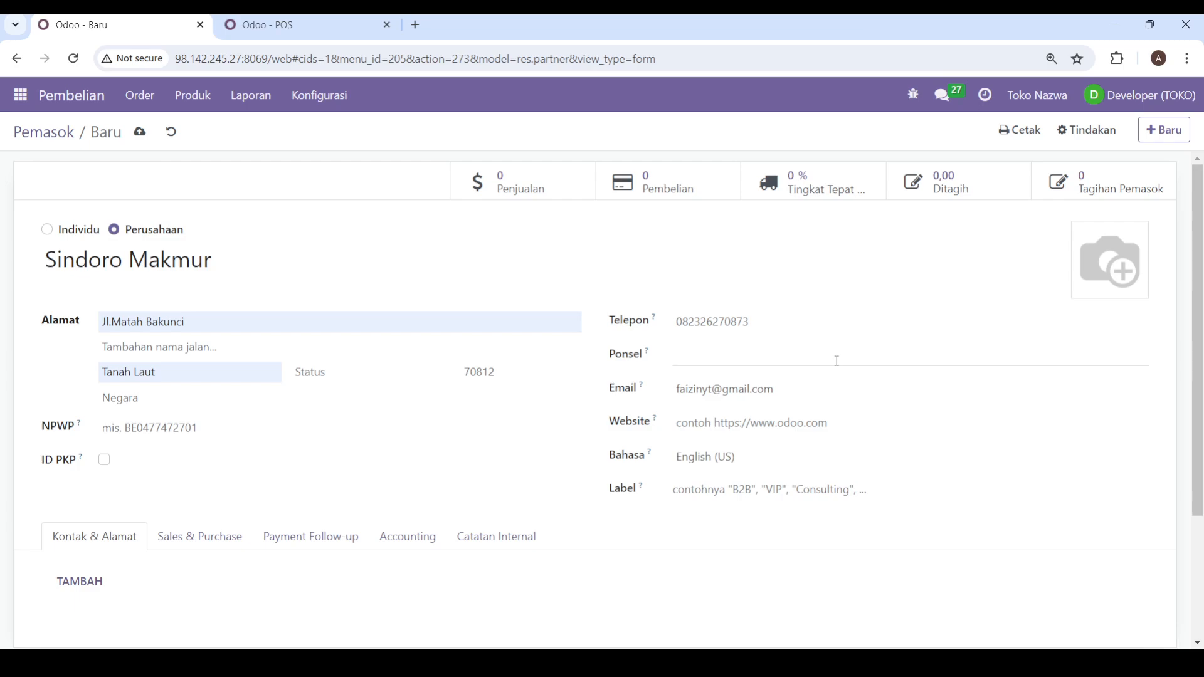
pyautogui.scroll(-2, 251, 354)
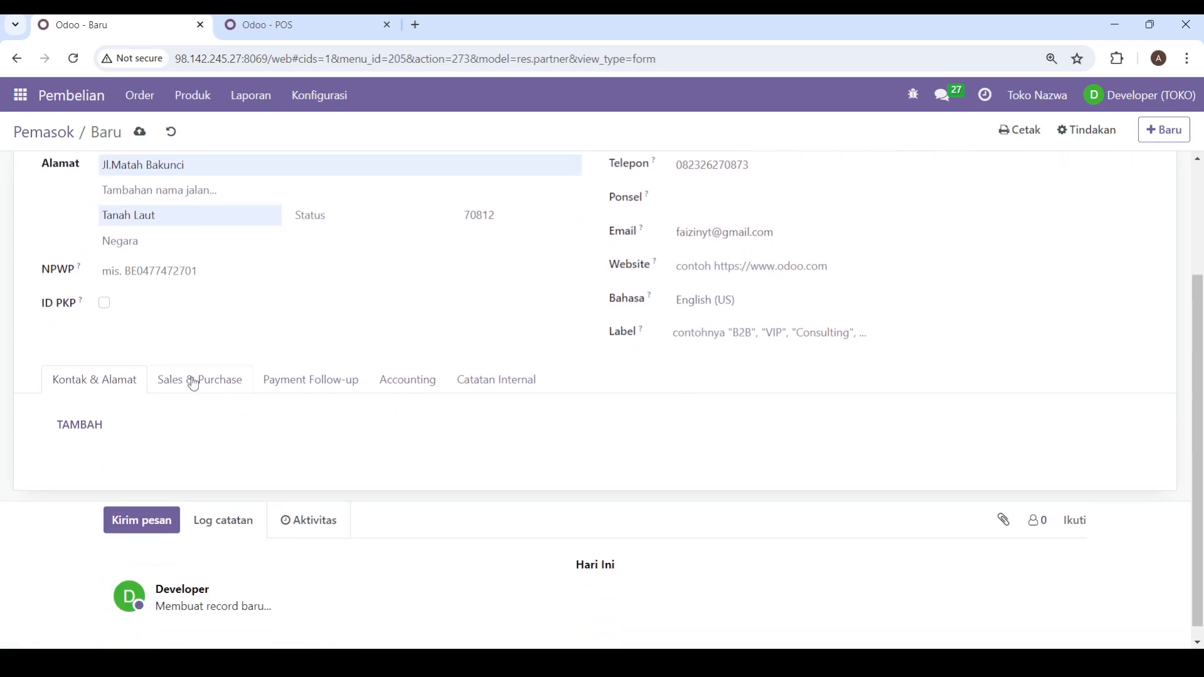
pyautogui.click(191, 383)
pyautogui.scroll(-3, 325, 465)
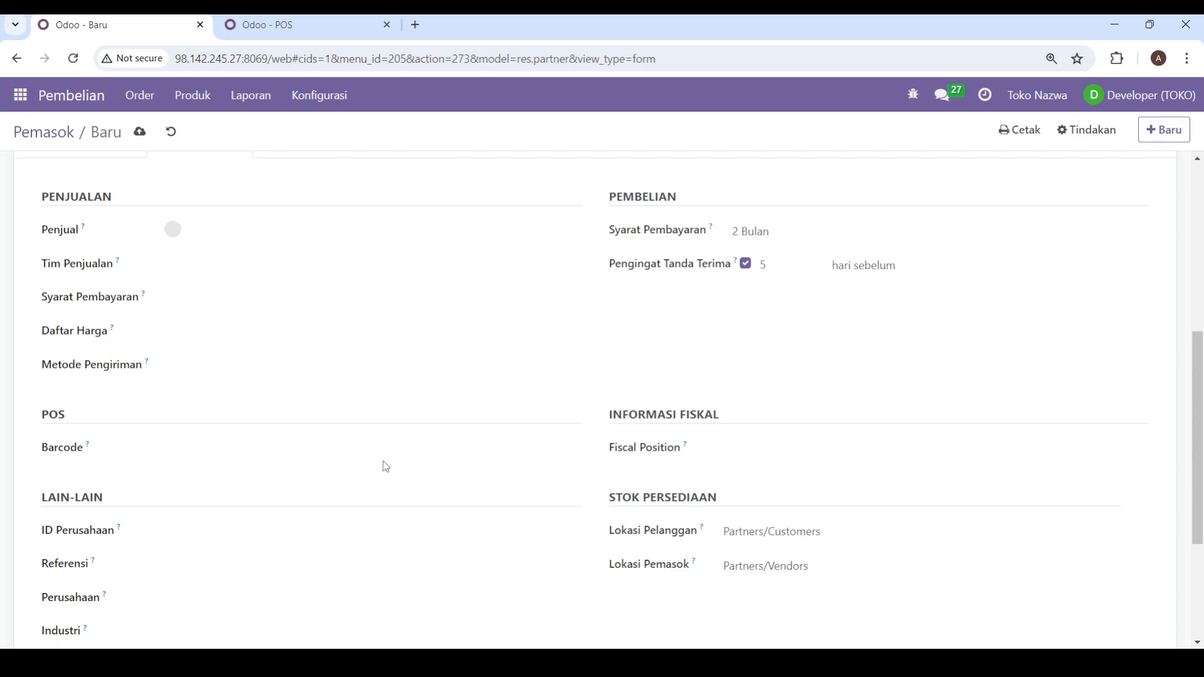
pyautogui.scroll(3, 593, 330)
pyautogui.scroll(2, 467, 367)
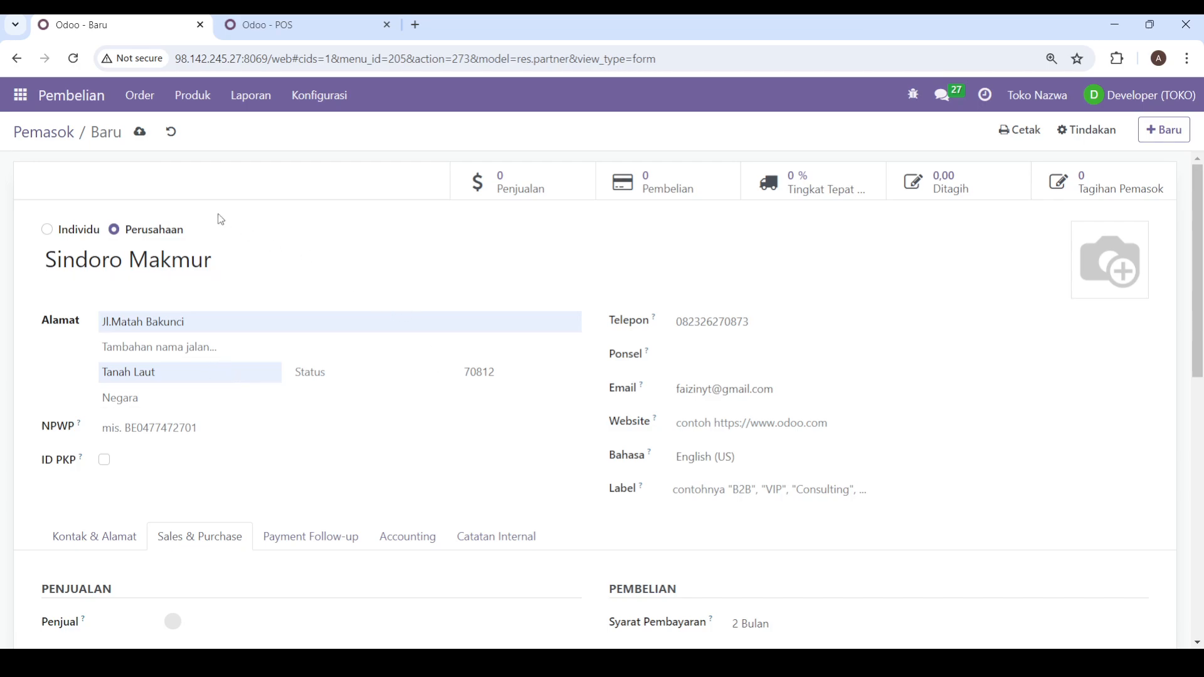
# Step: Save the new Sindoro Makmur supplier record and check its saved details
pyautogui.click(139, 137)
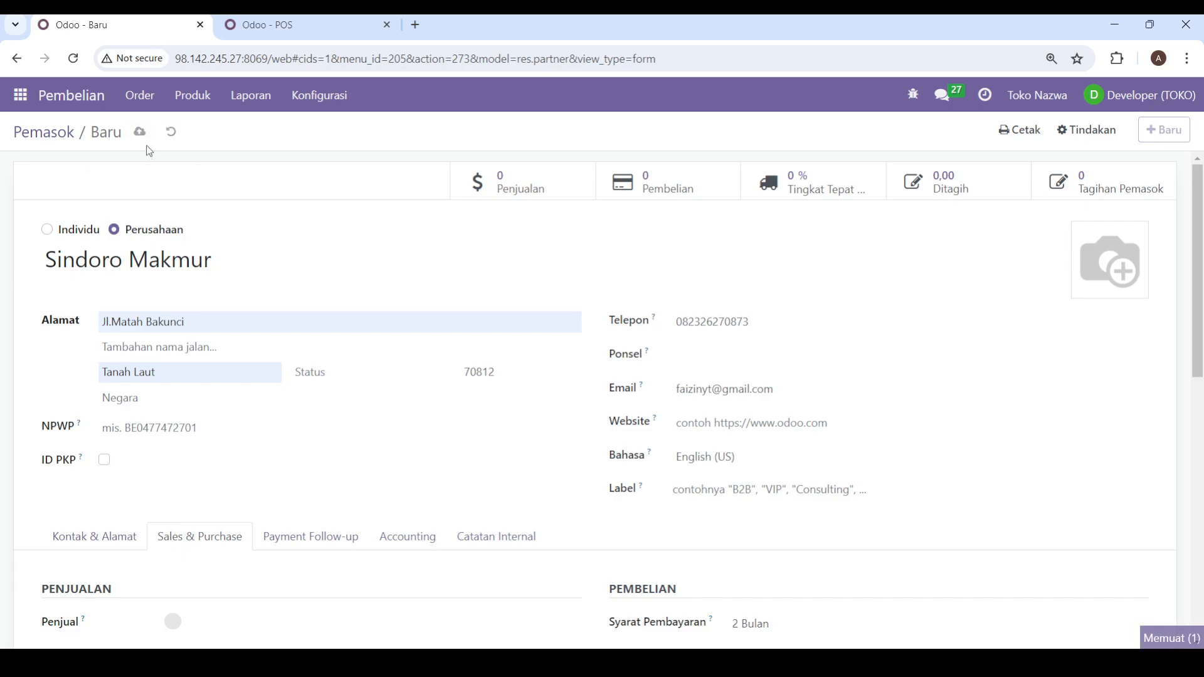
pyautogui.scroll(-5, 213, 241)
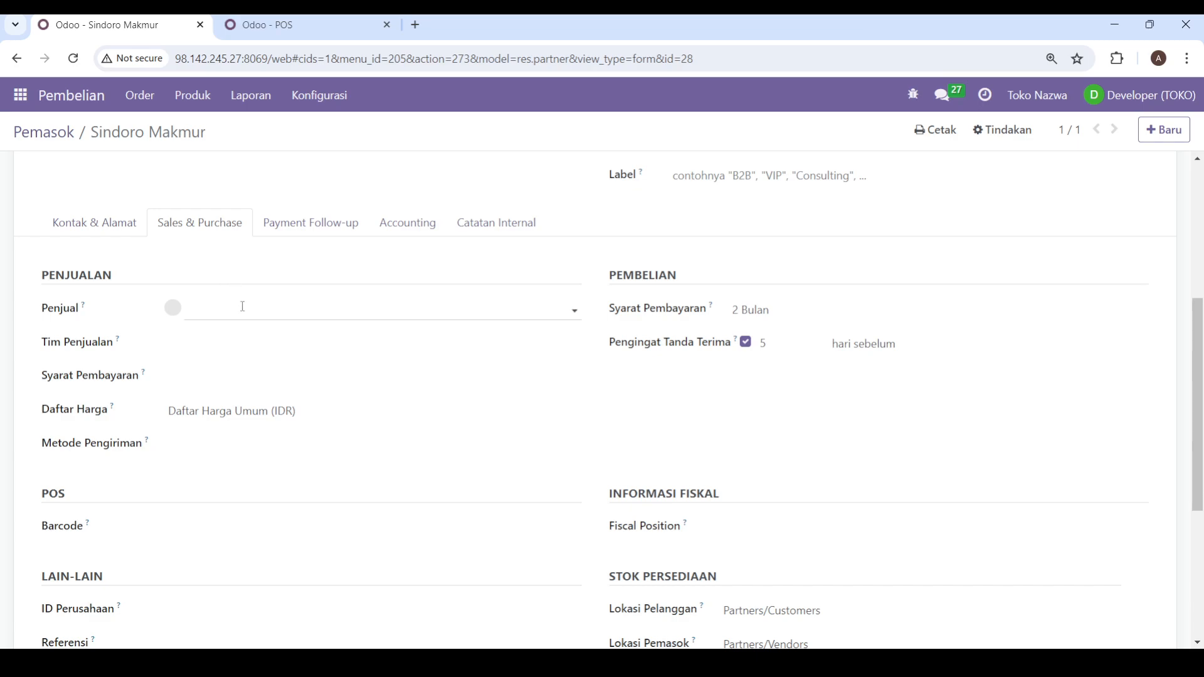
pyautogui.scroll(1, 252, 331)
pyautogui.scroll(4, 252, 331)
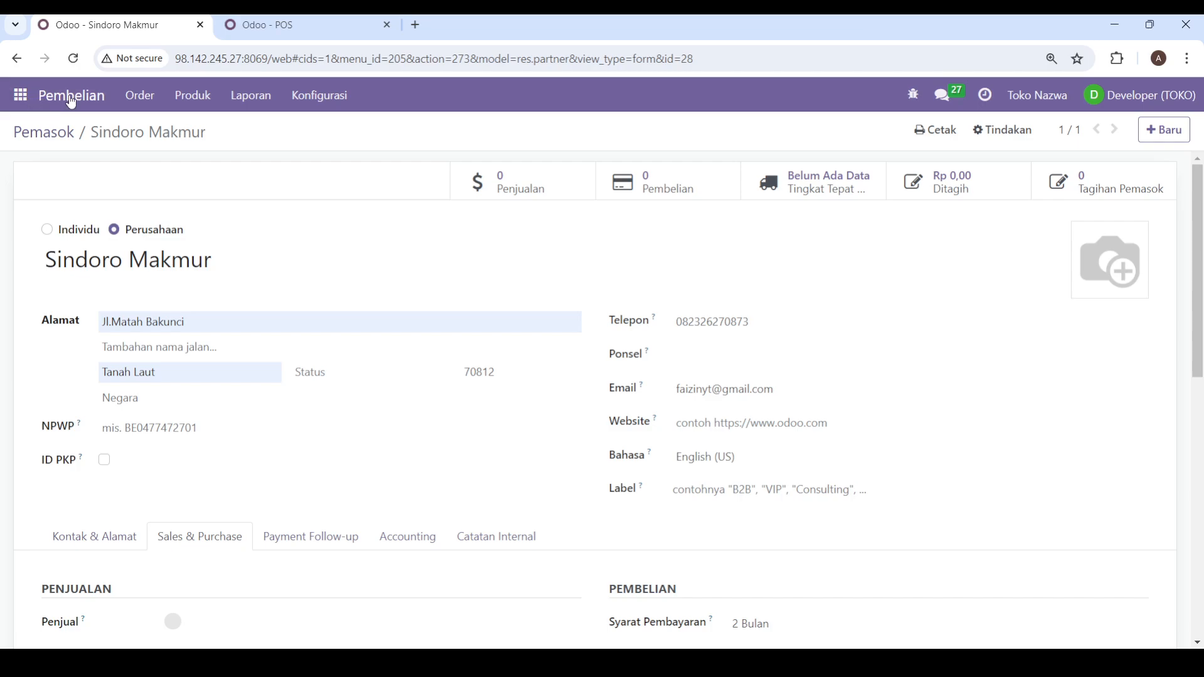
# Step: Create a new request for quotation (Permintaan Penawaran) with Sindoro Makmur as the supplier
pyautogui.click(134, 106)
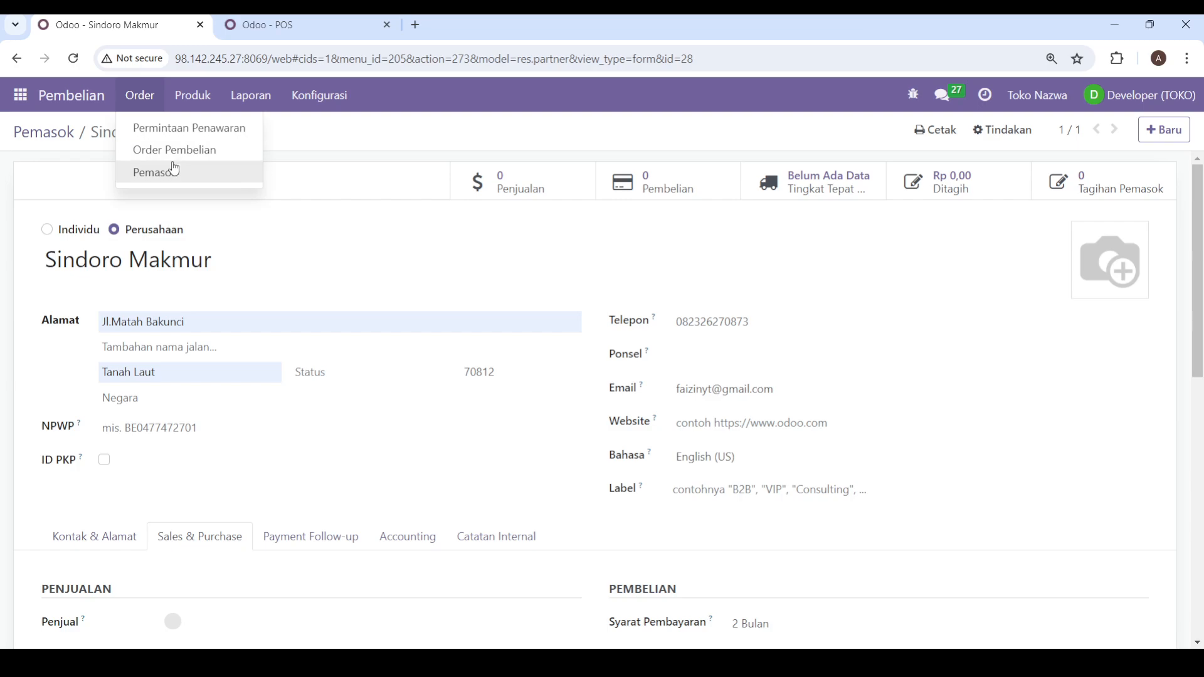
pyautogui.click(201, 129)
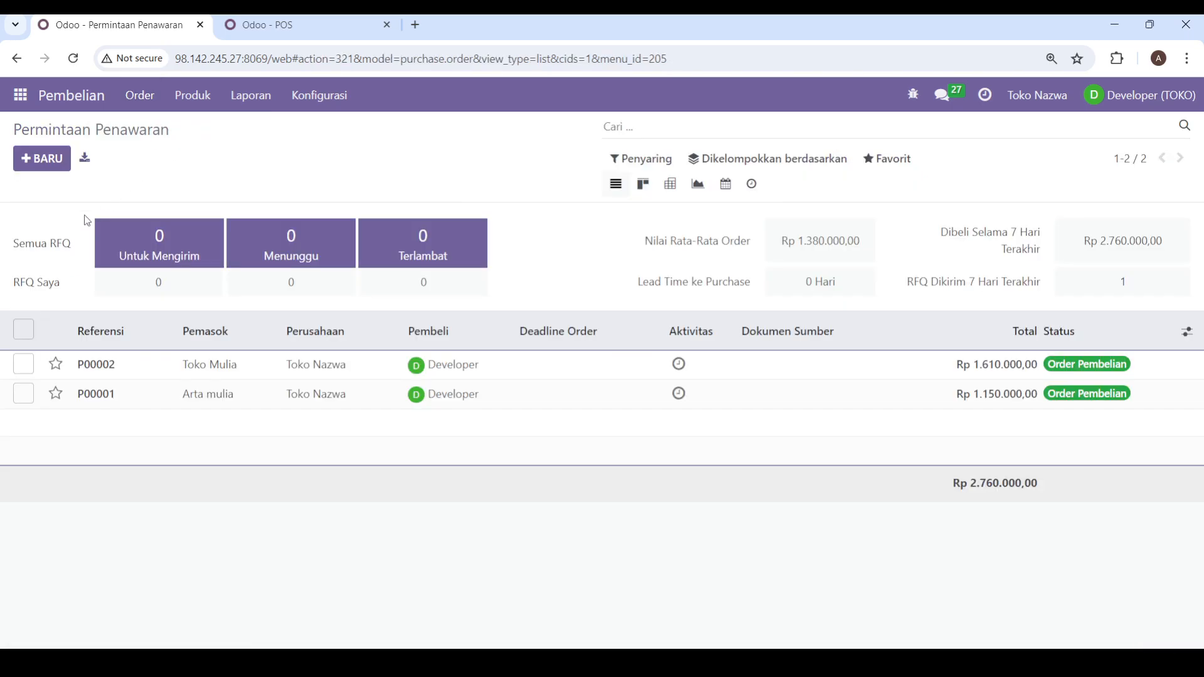
pyautogui.click(50, 169)
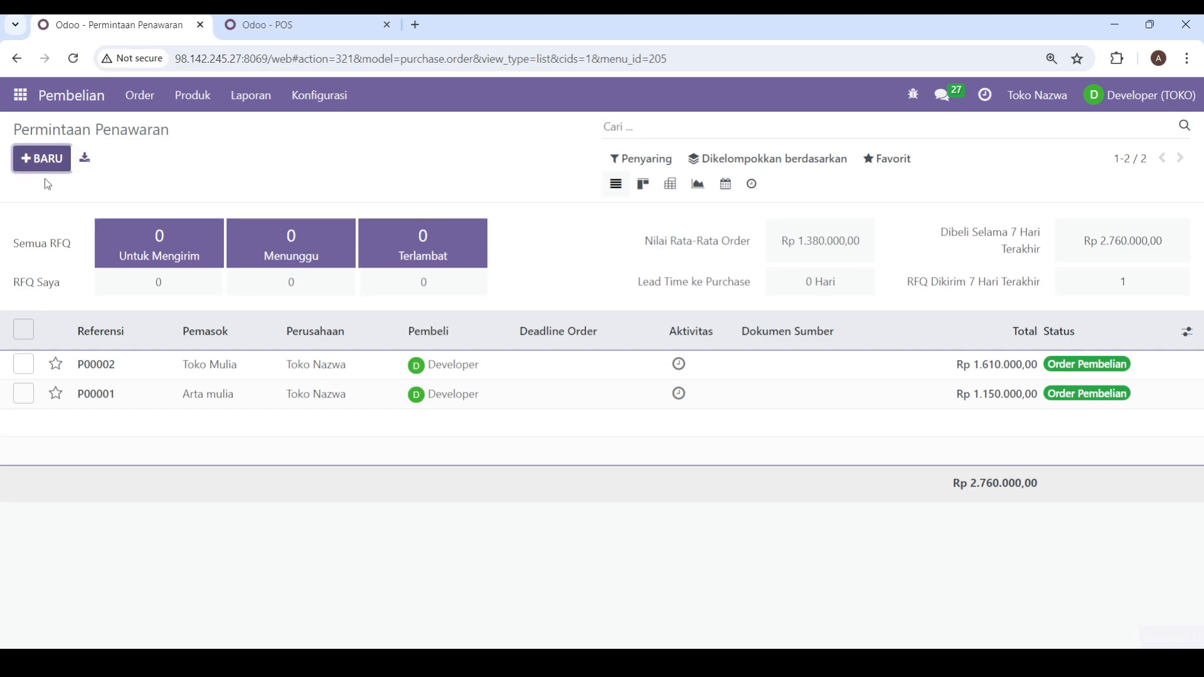
pyautogui.click(207, 286)
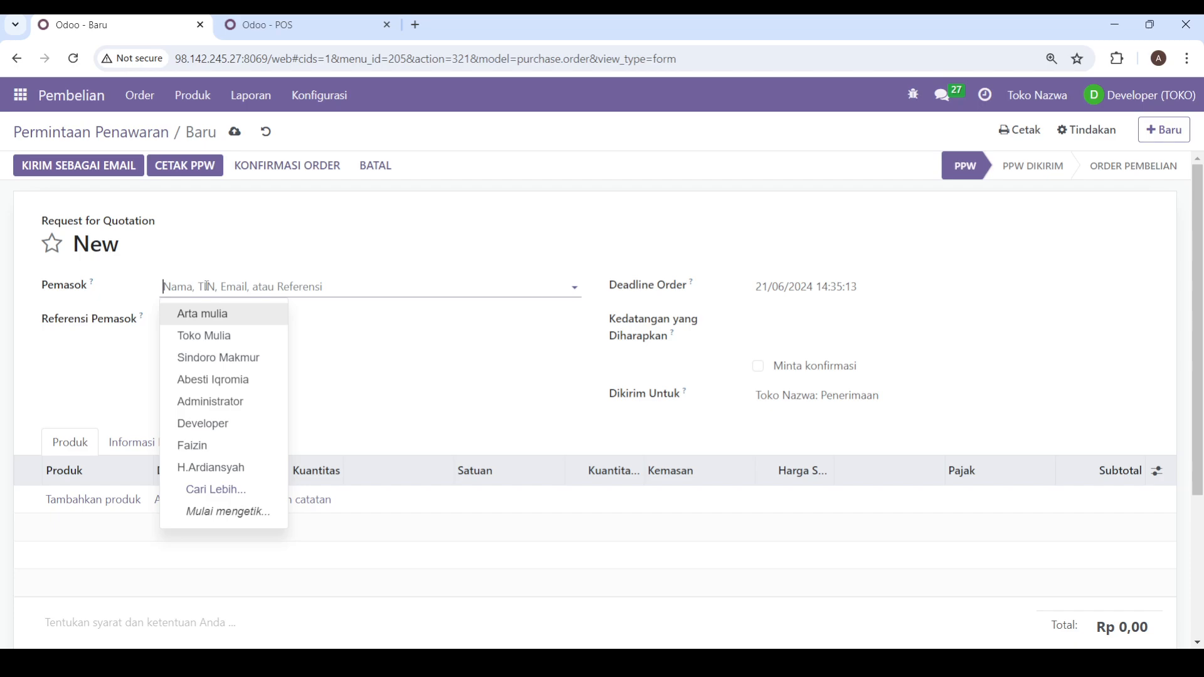
pyautogui.click(212, 365)
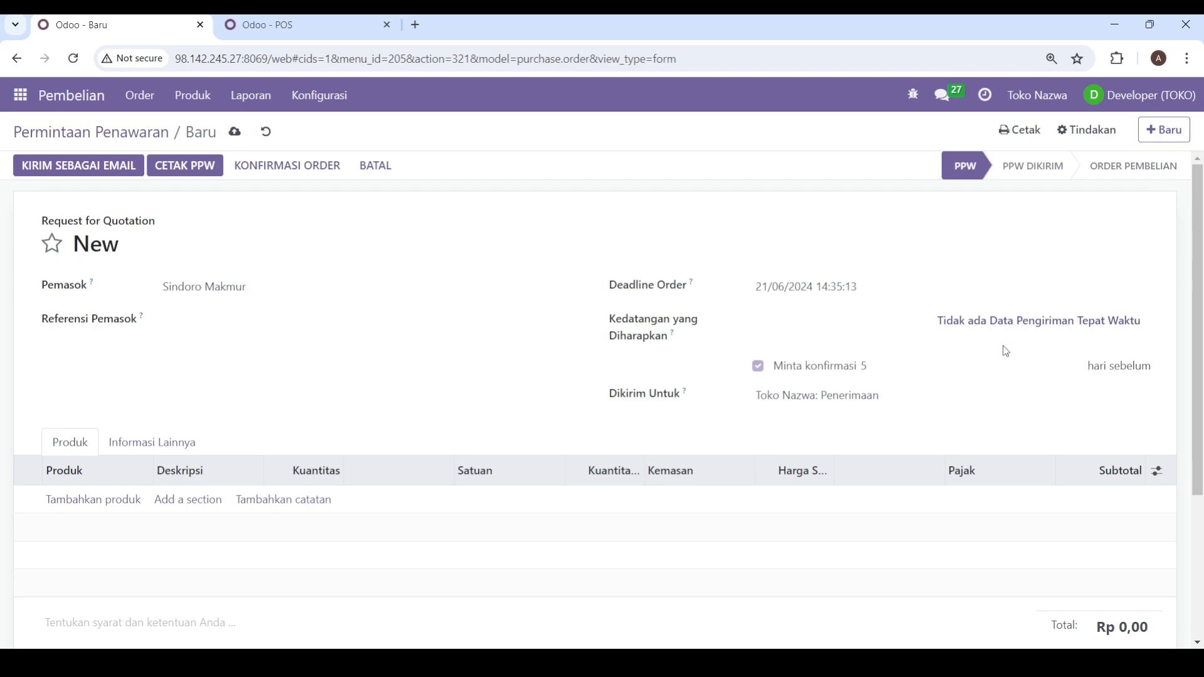
# Step: Set the quotation request's expected arrival (Kedatangan yang Diharapkan) to 21/06/2024
pyautogui.click(841, 328)
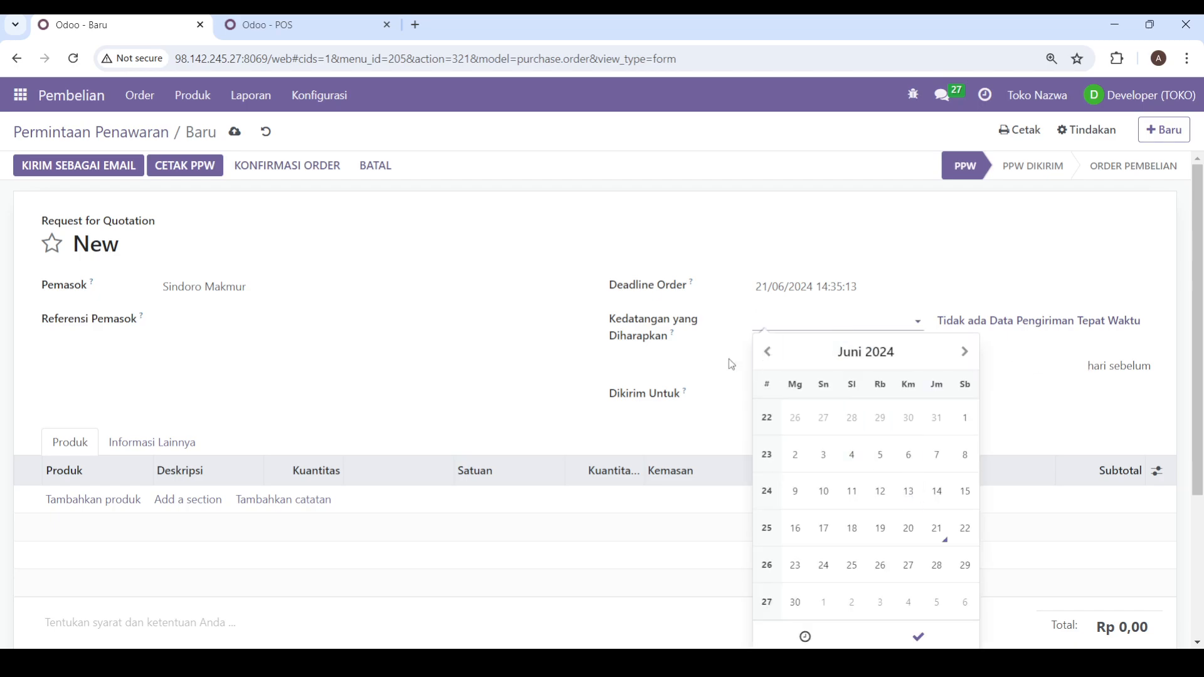
pyautogui.click(937, 533)
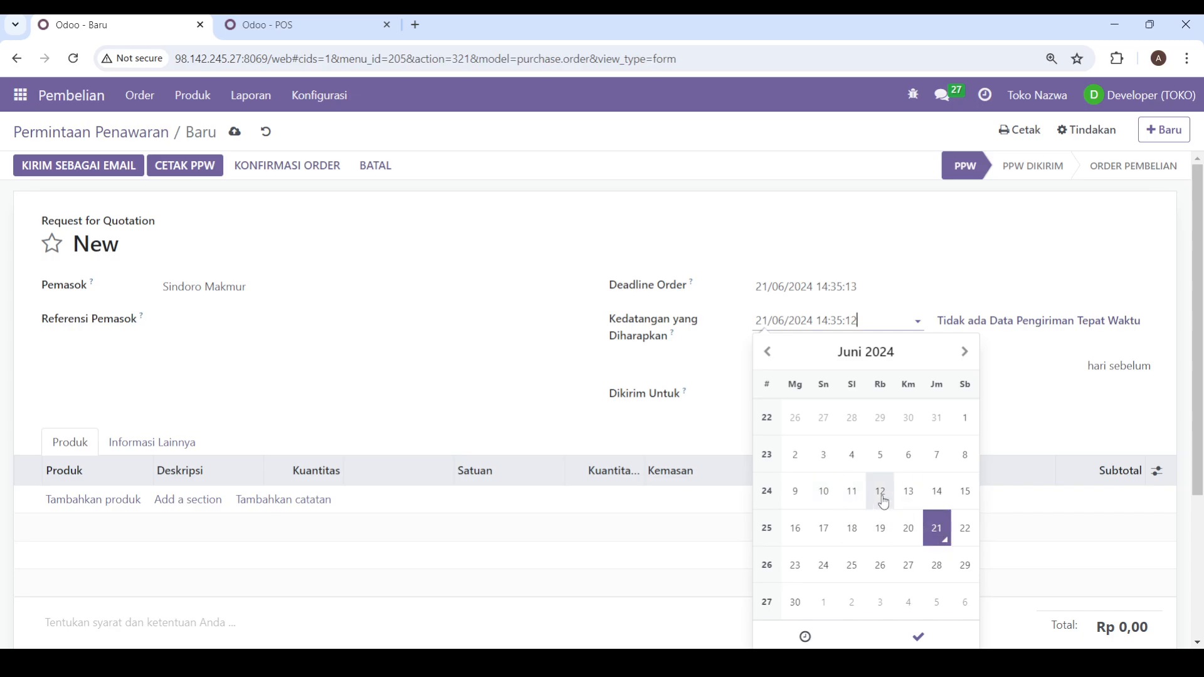
pyautogui.press('Escape')
pyautogui.click(652, 368)
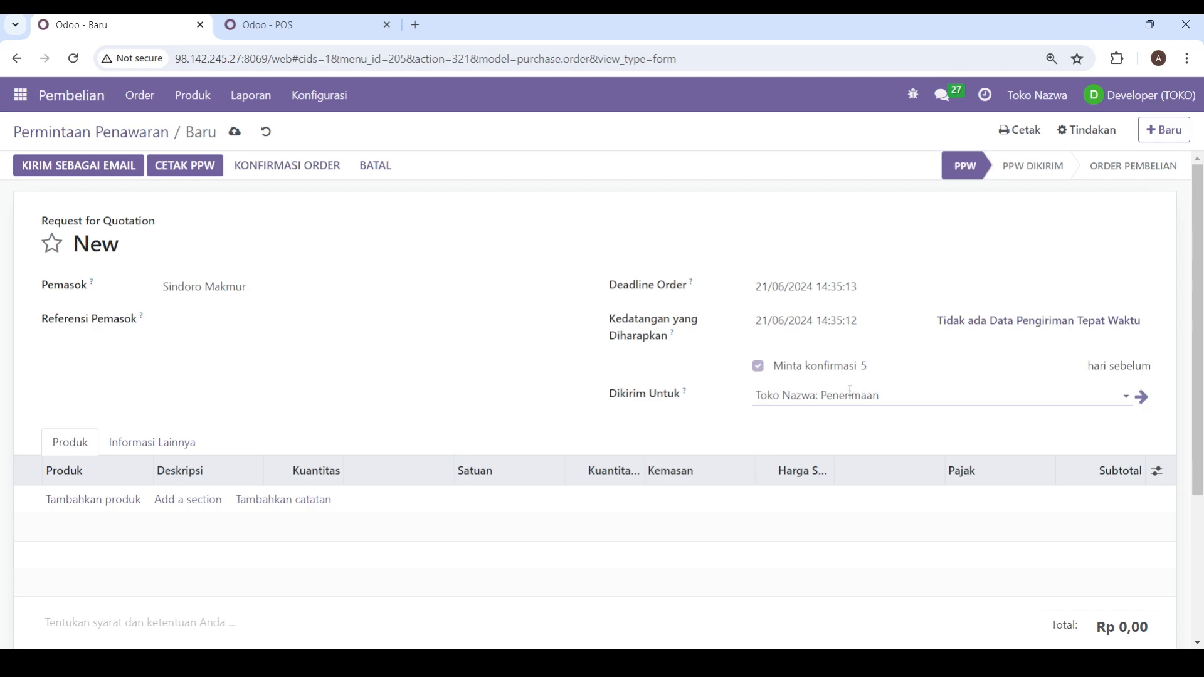
# Step: Add a product line for [BS00001] Besi Hollow to the quotation request
pyautogui.click(100, 510)
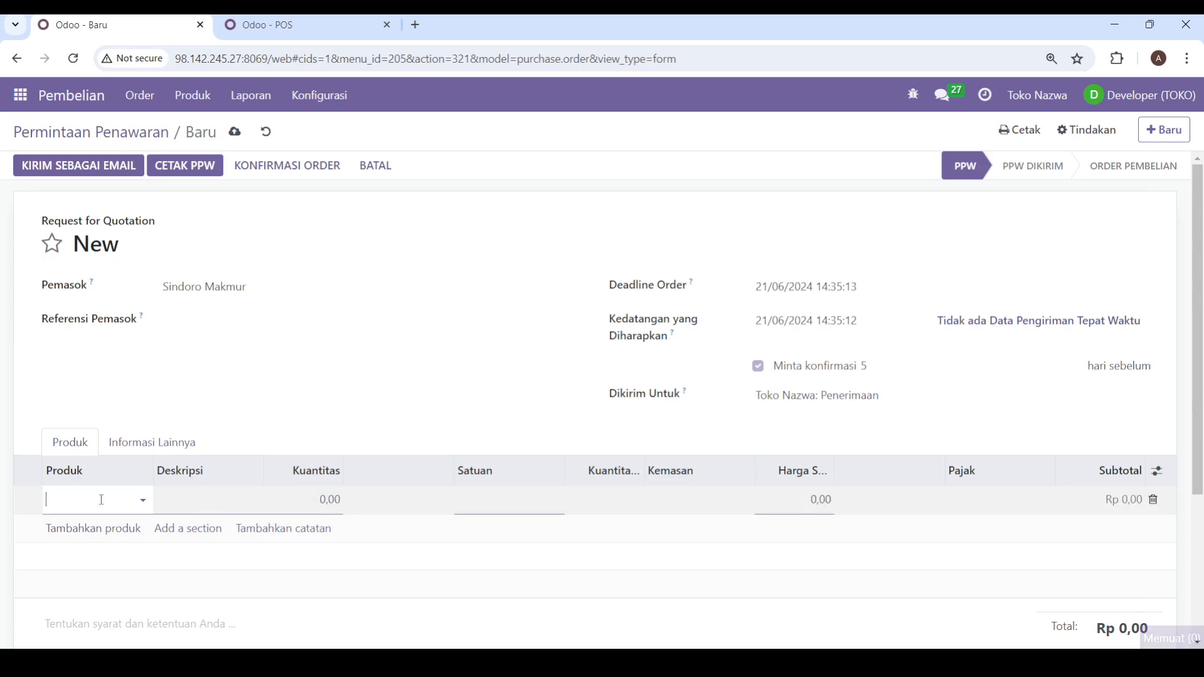
pyautogui.click(100, 499)
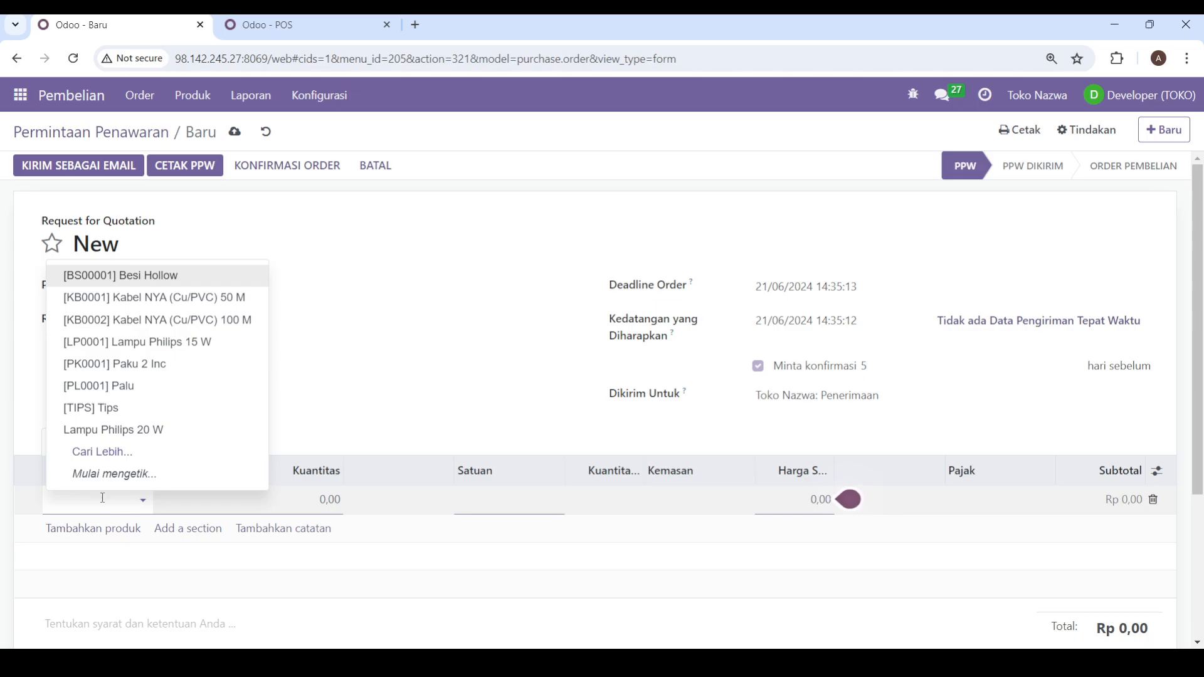
pyautogui.click(114, 279)
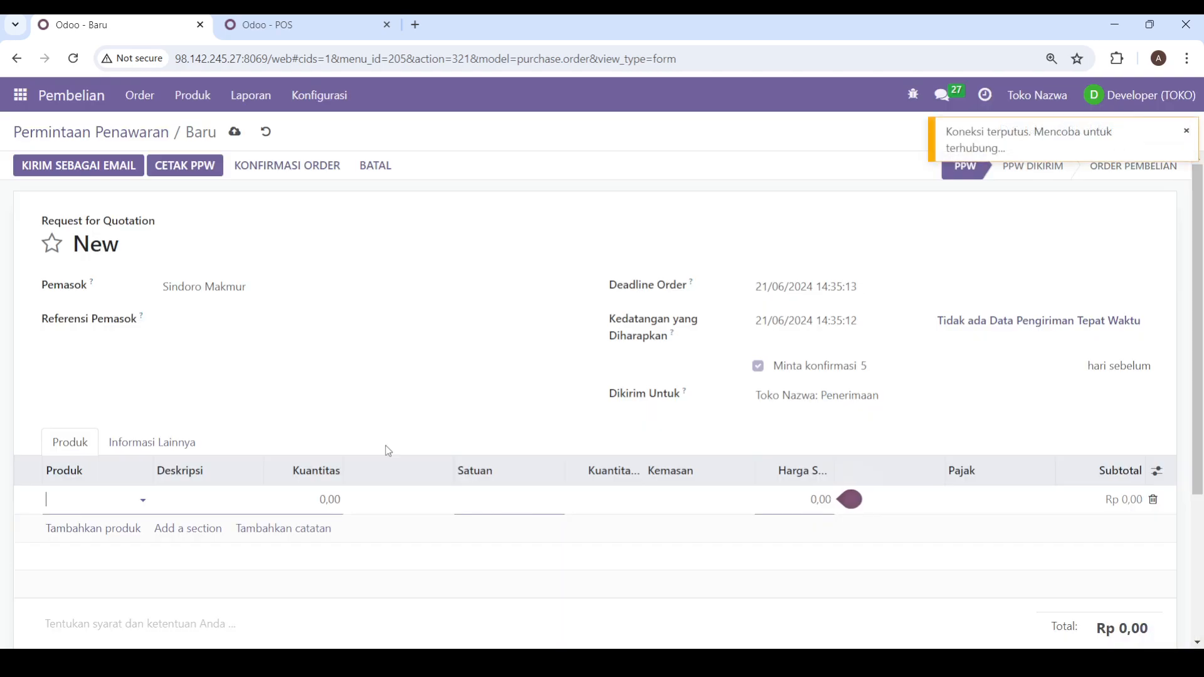
pyautogui.click(1190, 132)
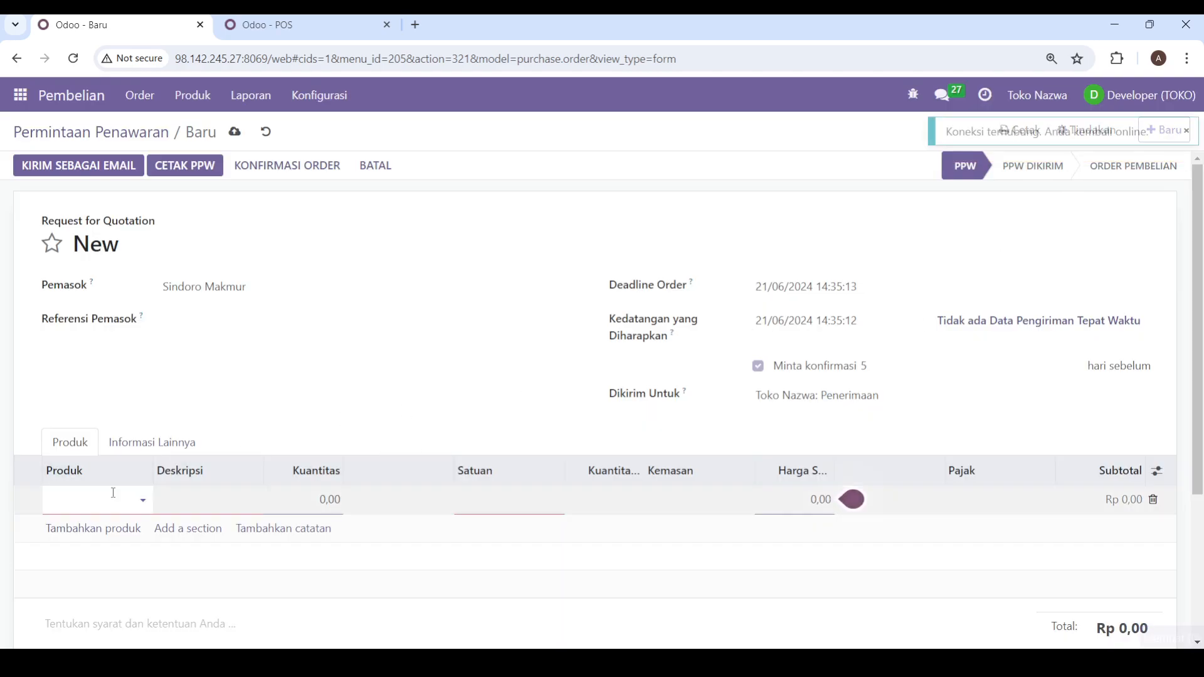
pyautogui.click(92, 506)
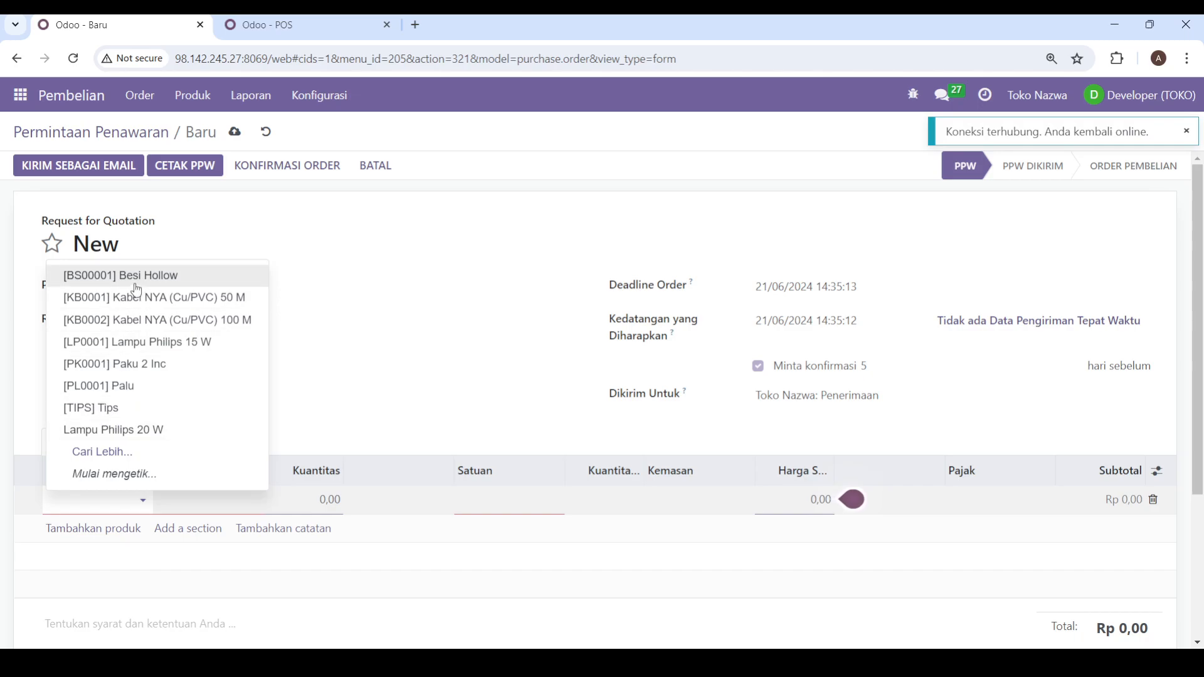
pyautogui.click(137, 283)
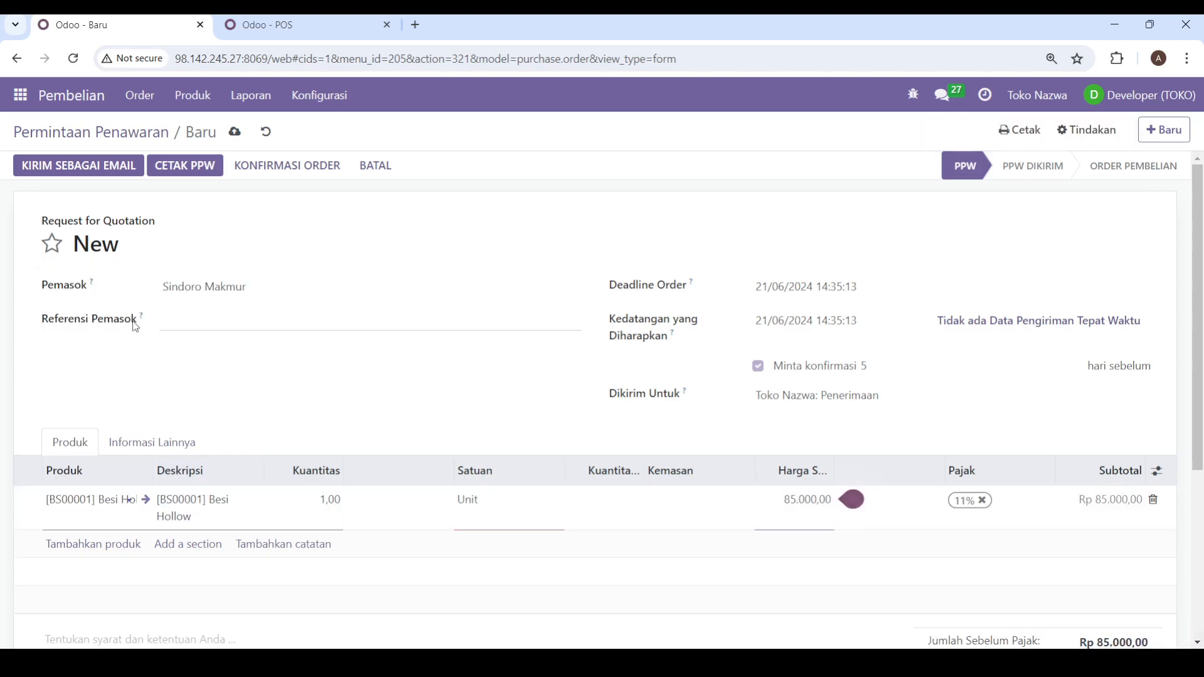
# Step: Set the Besi Hollow line's quantity to 10 and remove its 11% tax
pyautogui.click(334, 502)
pyautogui.doubleClick(331, 502)
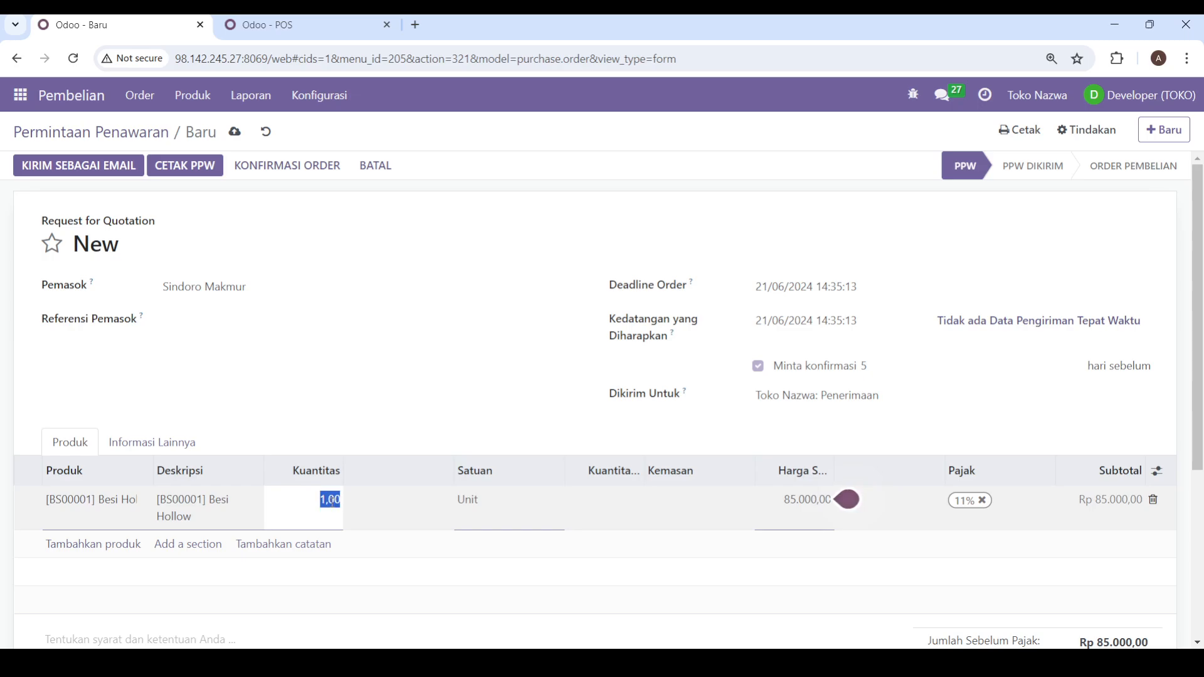
pyautogui.write('10')
pyautogui.click(384, 618)
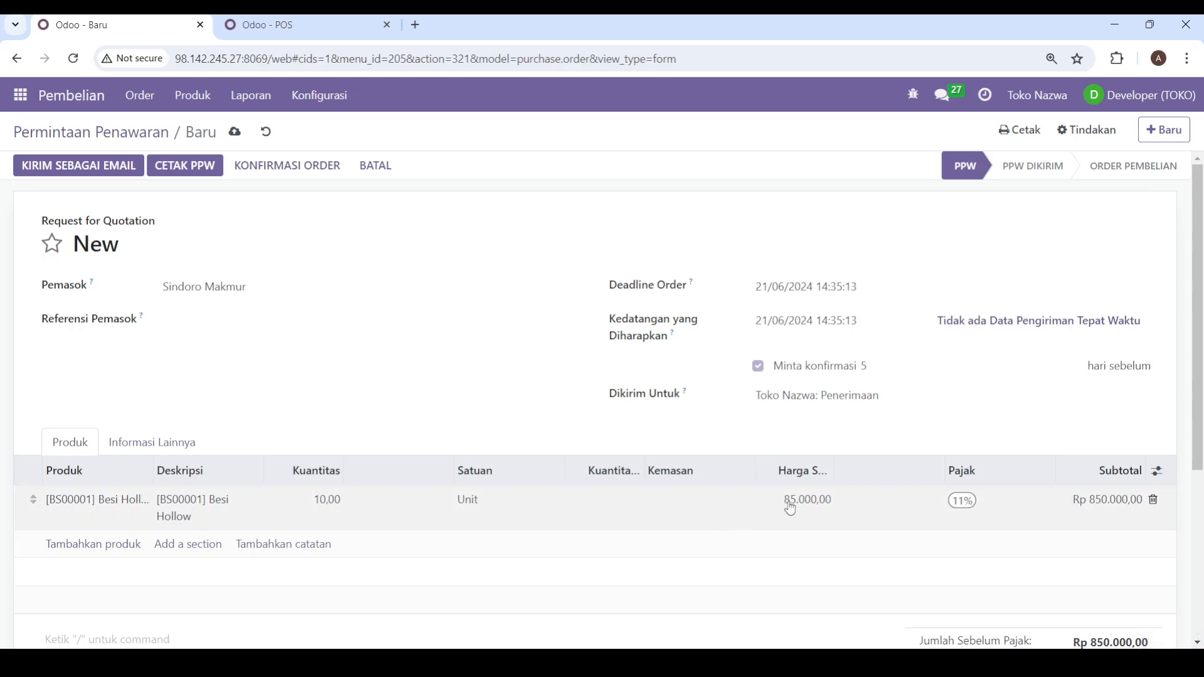
pyautogui.scroll(-3, 862, 463)
pyautogui.click(961, 344)
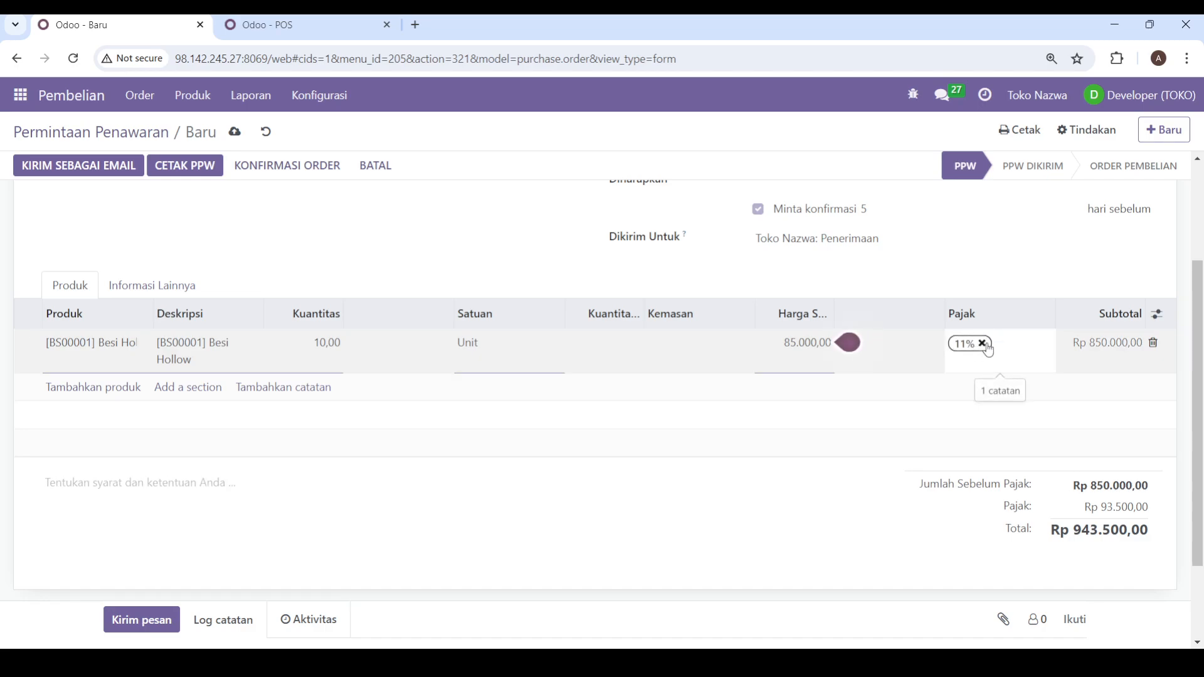
pyautogui.scroll(1, 986, 348)
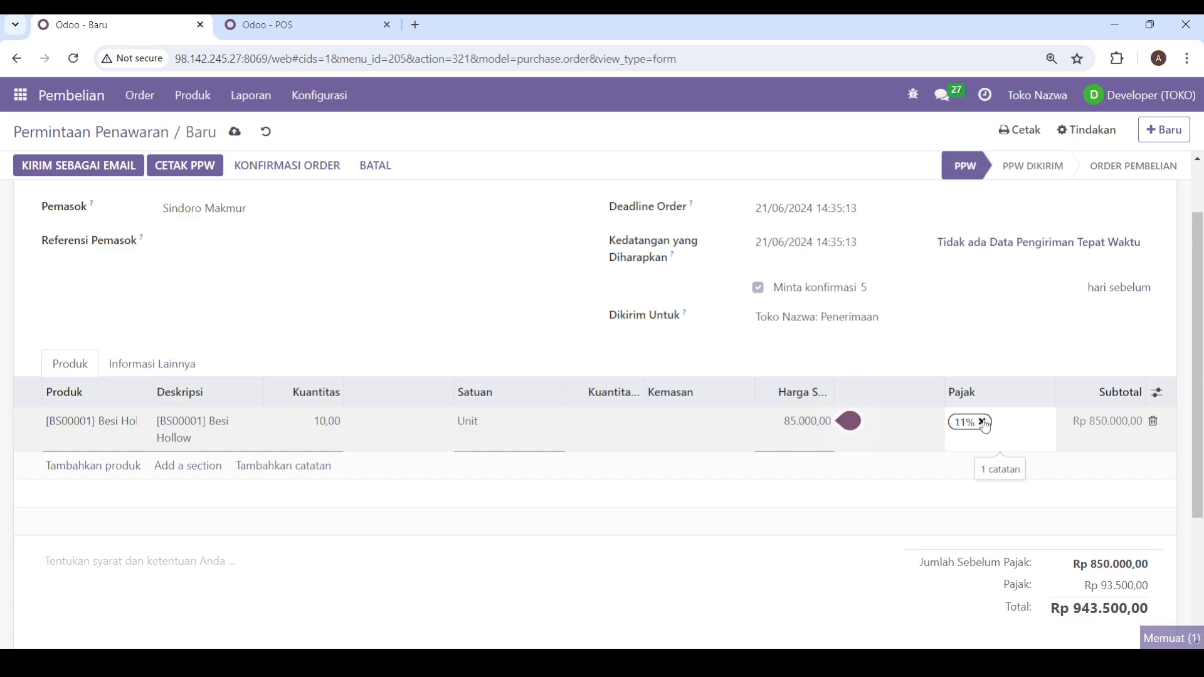
pyautogui.click(983, 422)
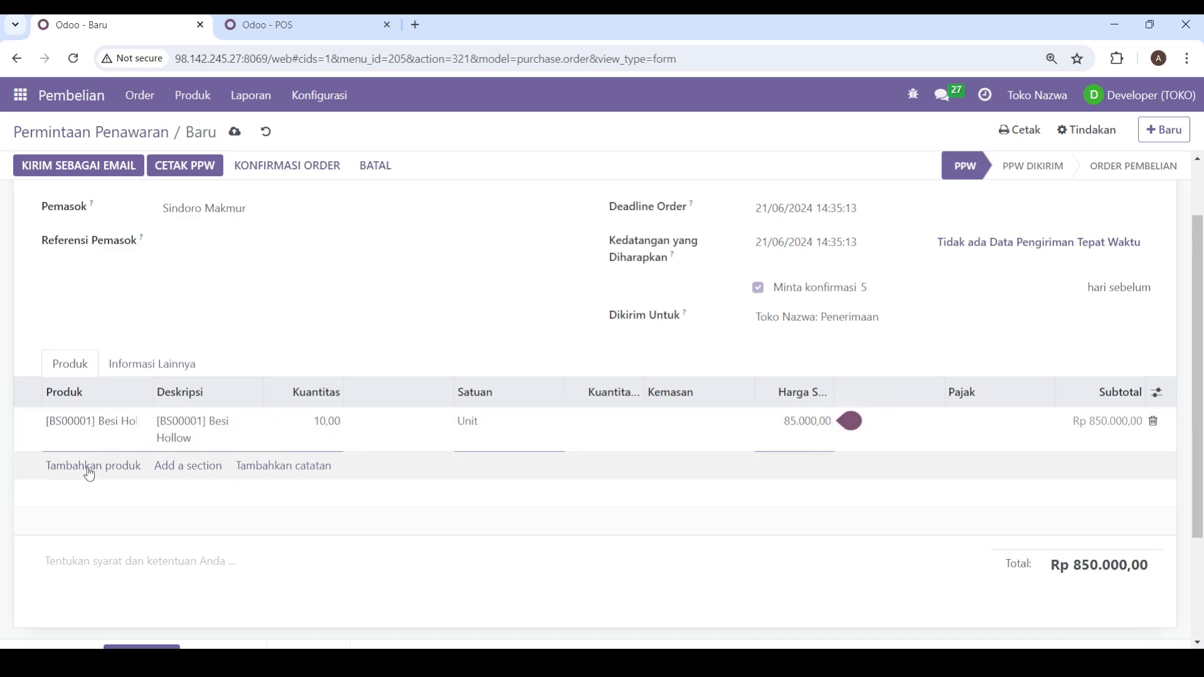
# Step: Add a second product line for [PK0001] Paku 2 Inc to the quotation request
pyautogui.click(87, 466)
pyautogui.click(88, 464)
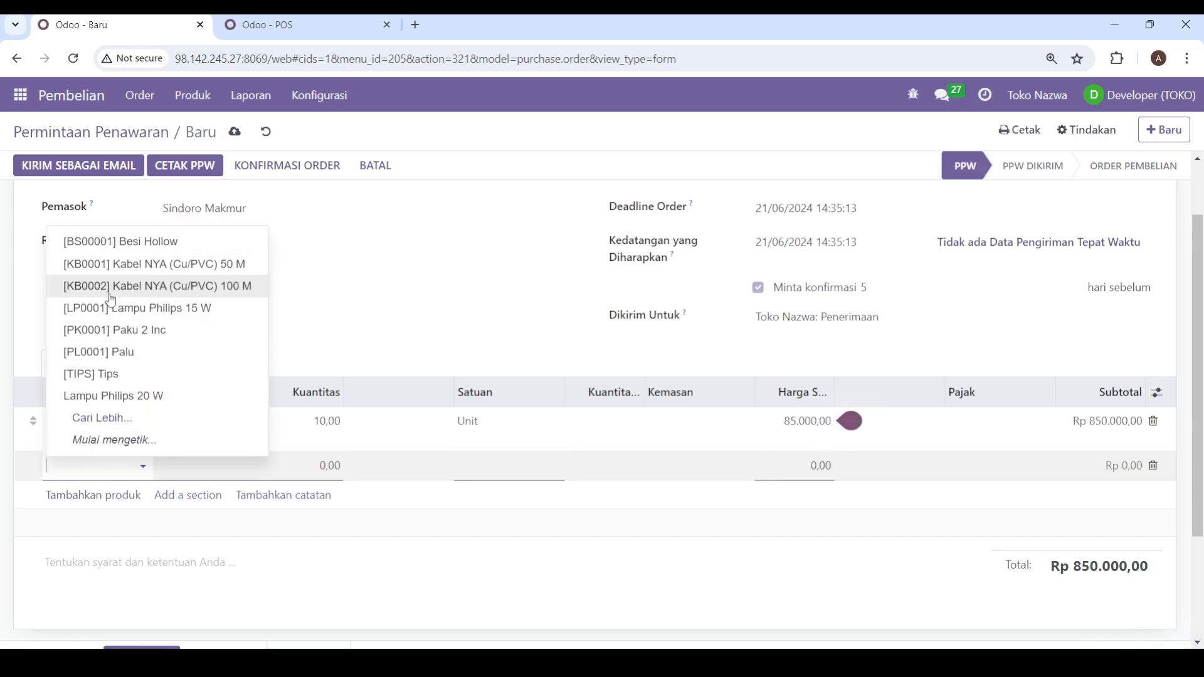
pyautogui.click(112, 332)
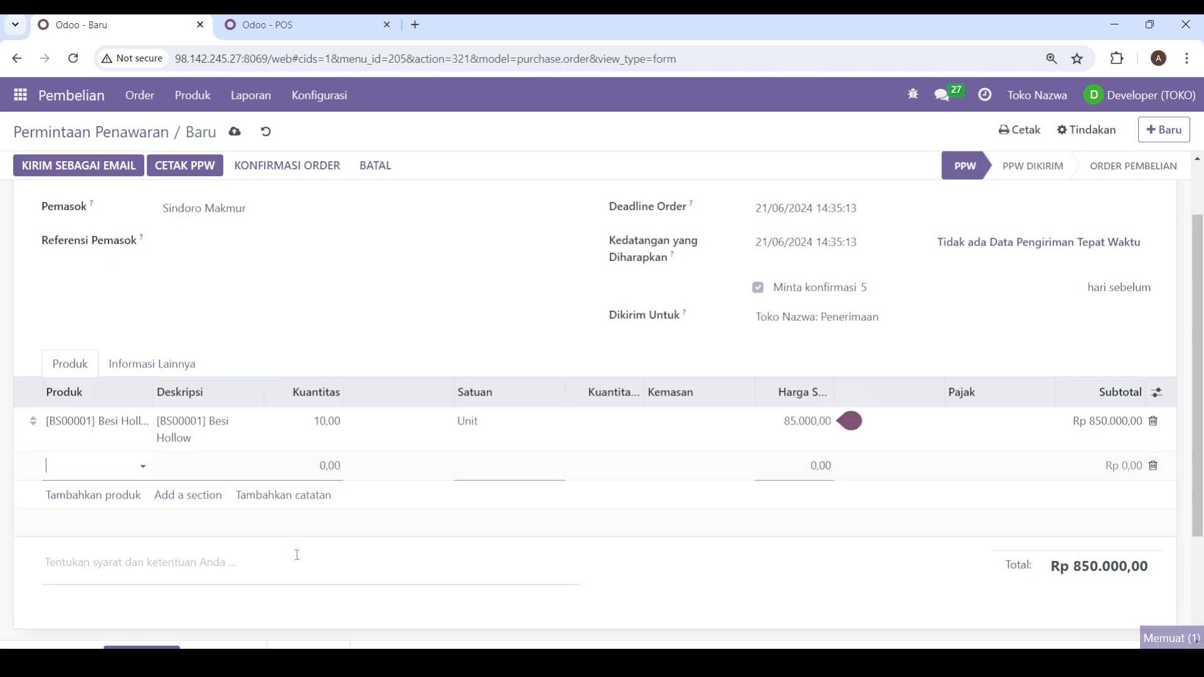
pyautogui.click(368, 565)
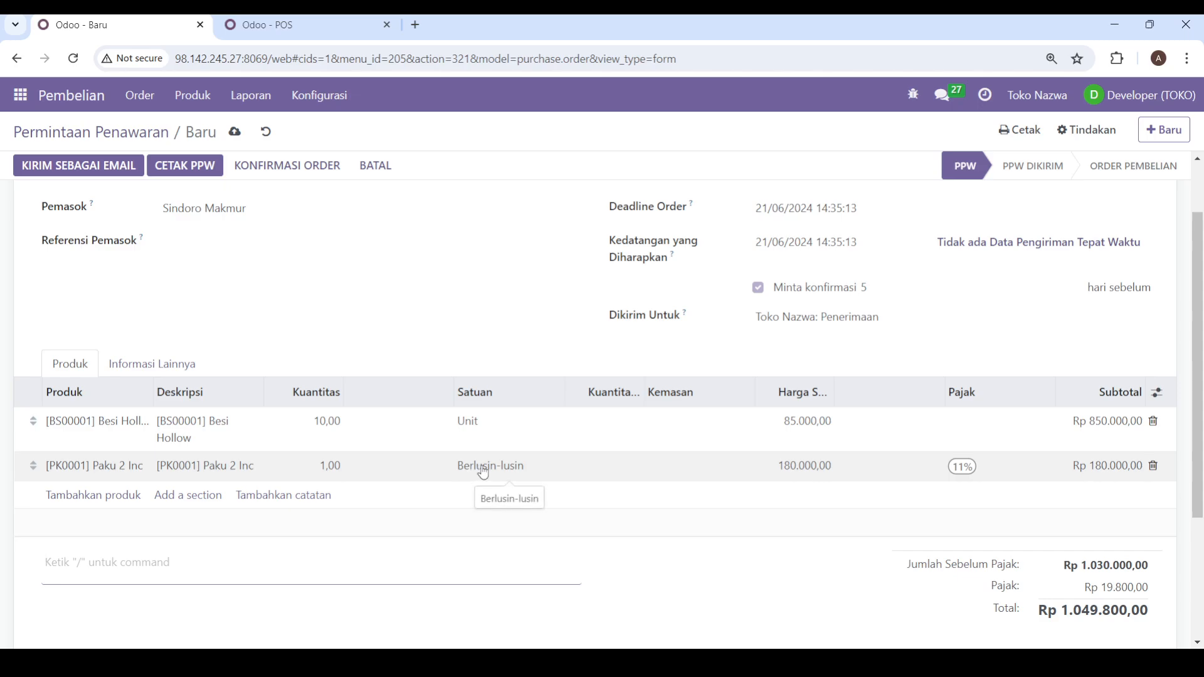
# Step: Remove the 11% tax from the Paku 2 Inc line and set its quantity to 2
pyautogui.click(963, 469)
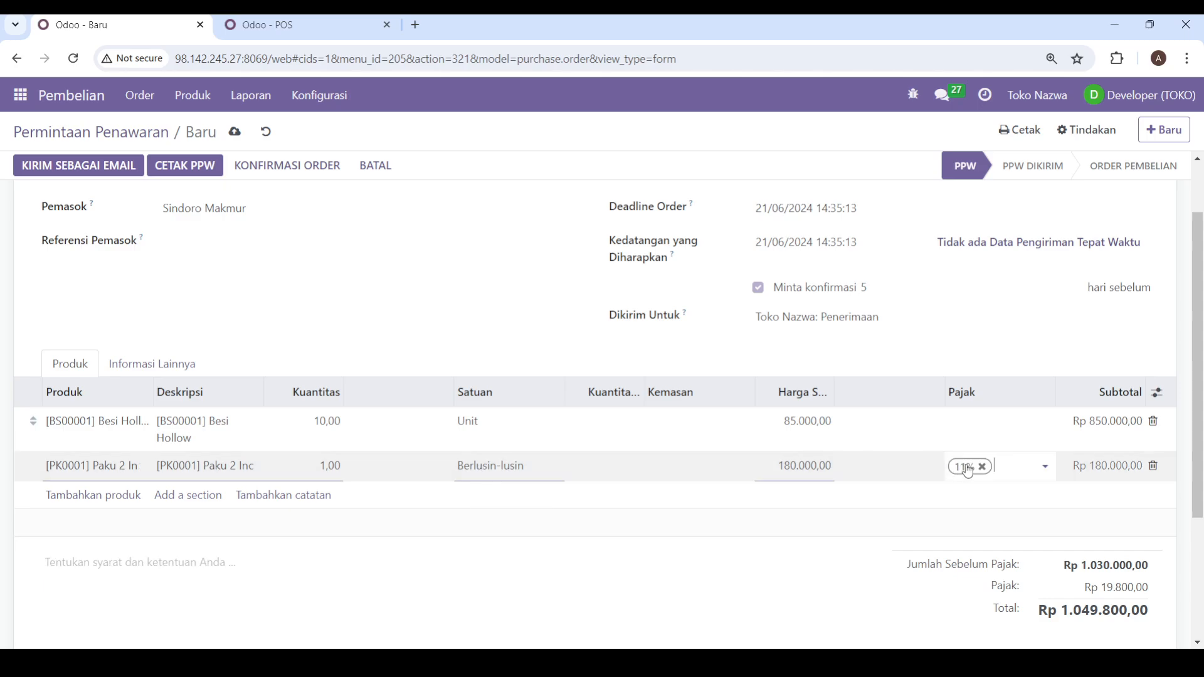
pyautogui.click(984, 468)
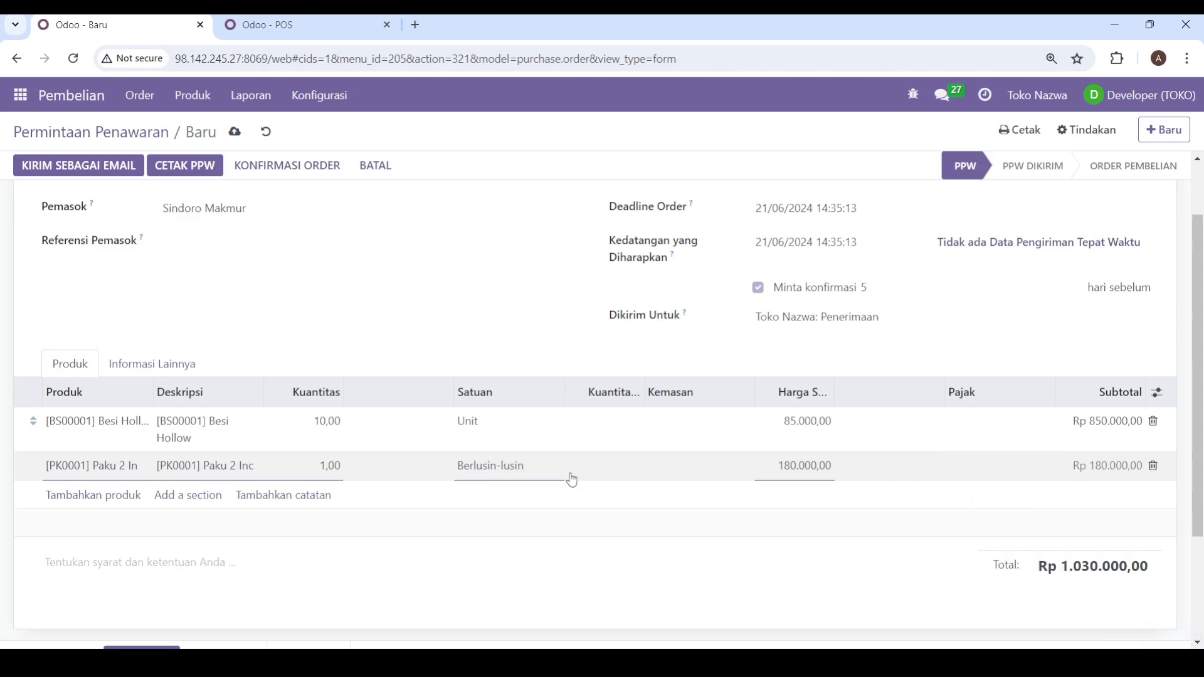
pyautogui.click(322, 469)
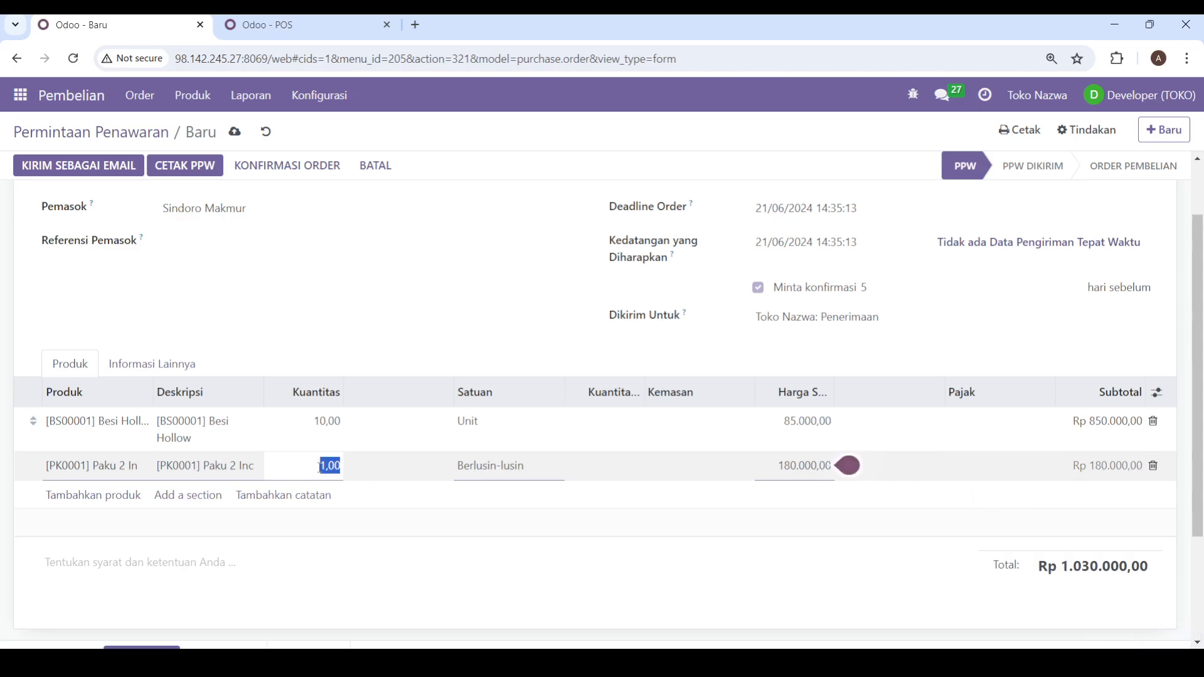
pyautogui.write('2')
pyautogui.click(491, 576)
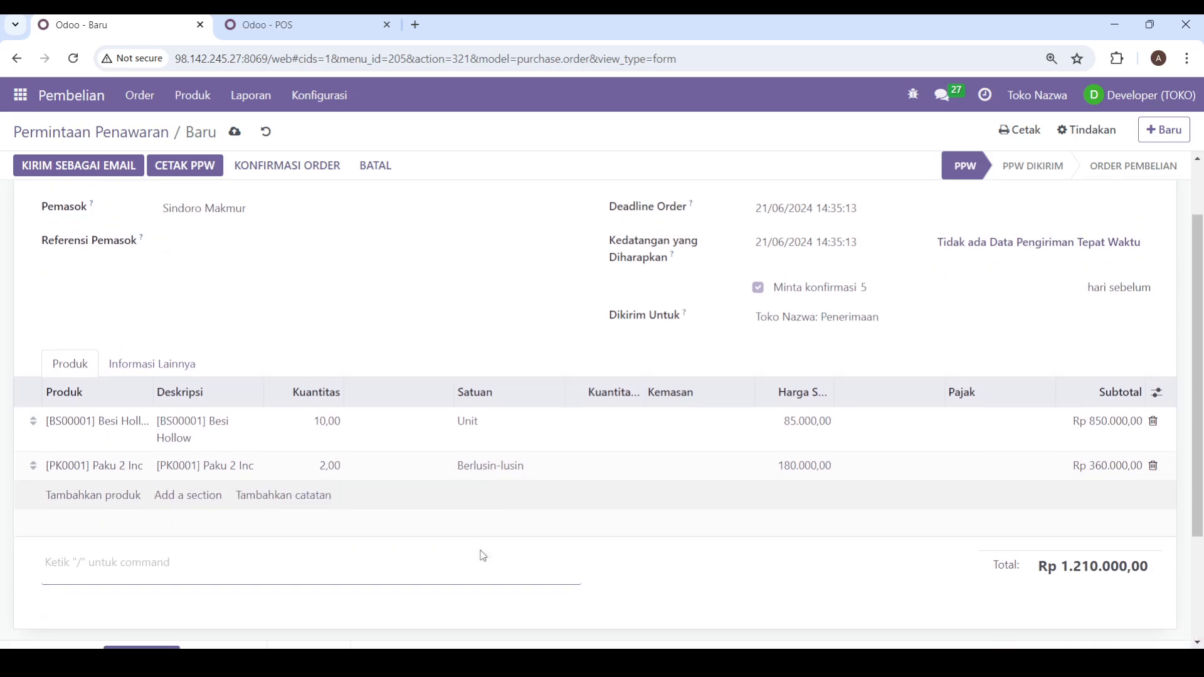
pyautogui.click(481, 551)
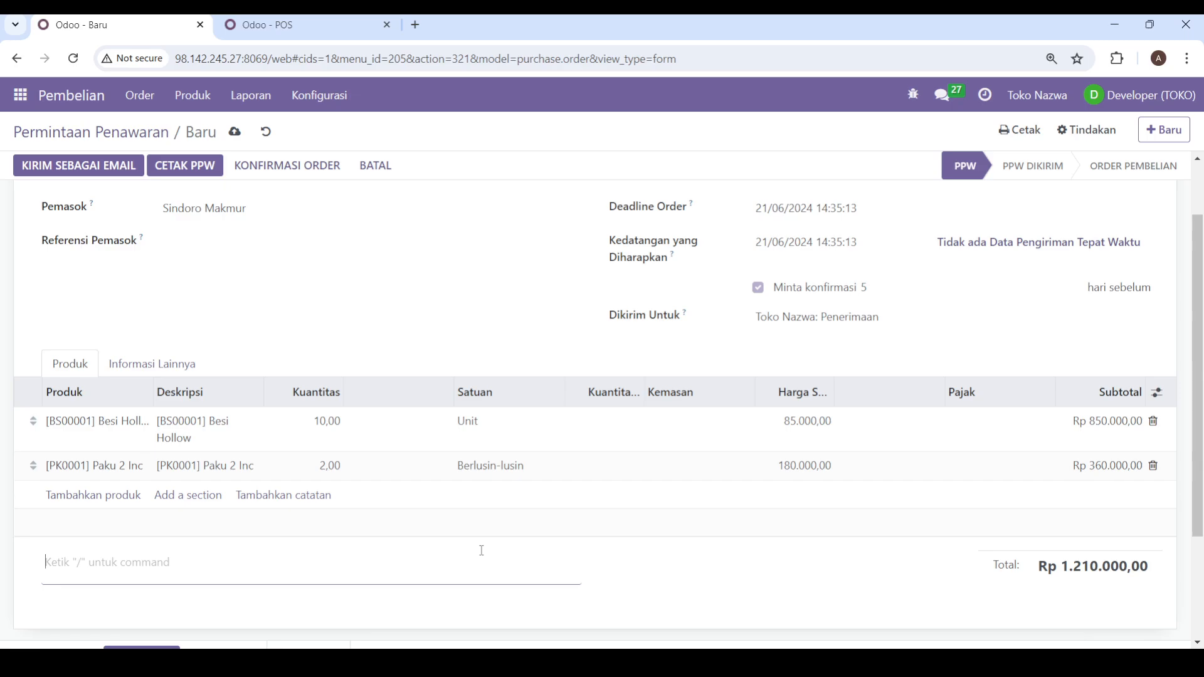
# Step: Switch the Paku 2 Inc line's unit of measure (Satuan) to Unit and back to Berlusin-lusin
pyautogui.click(538, 467)
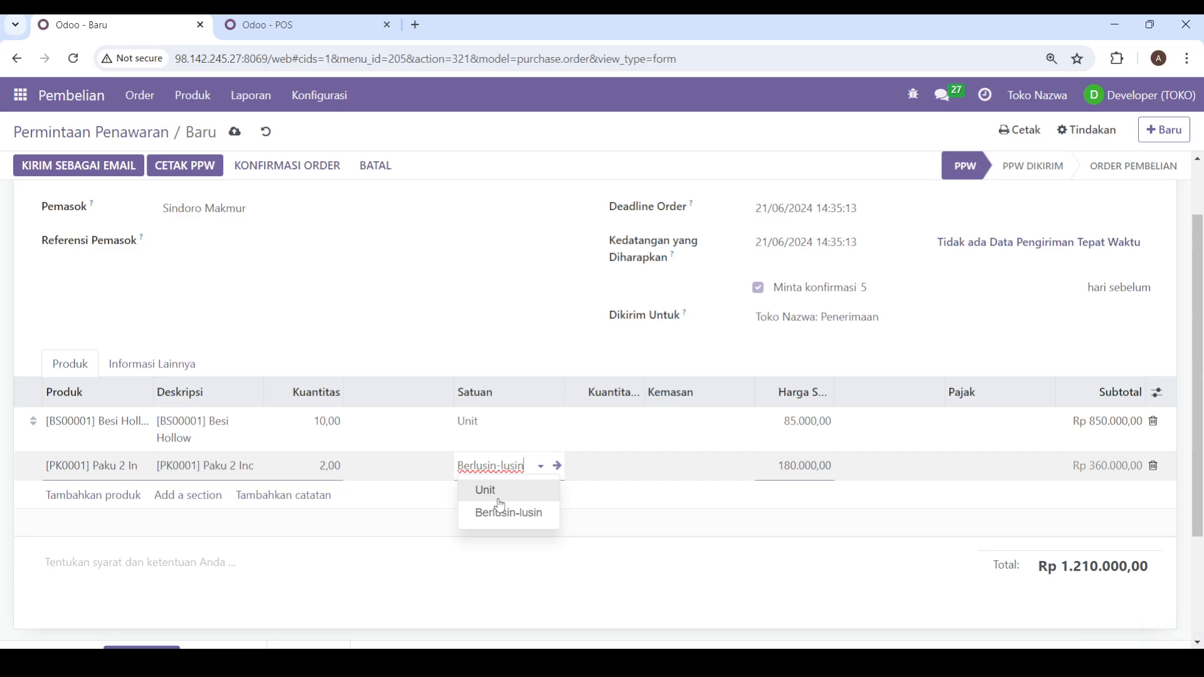
pyautogui.click(497, 506)
pyautogui.press('Escape')
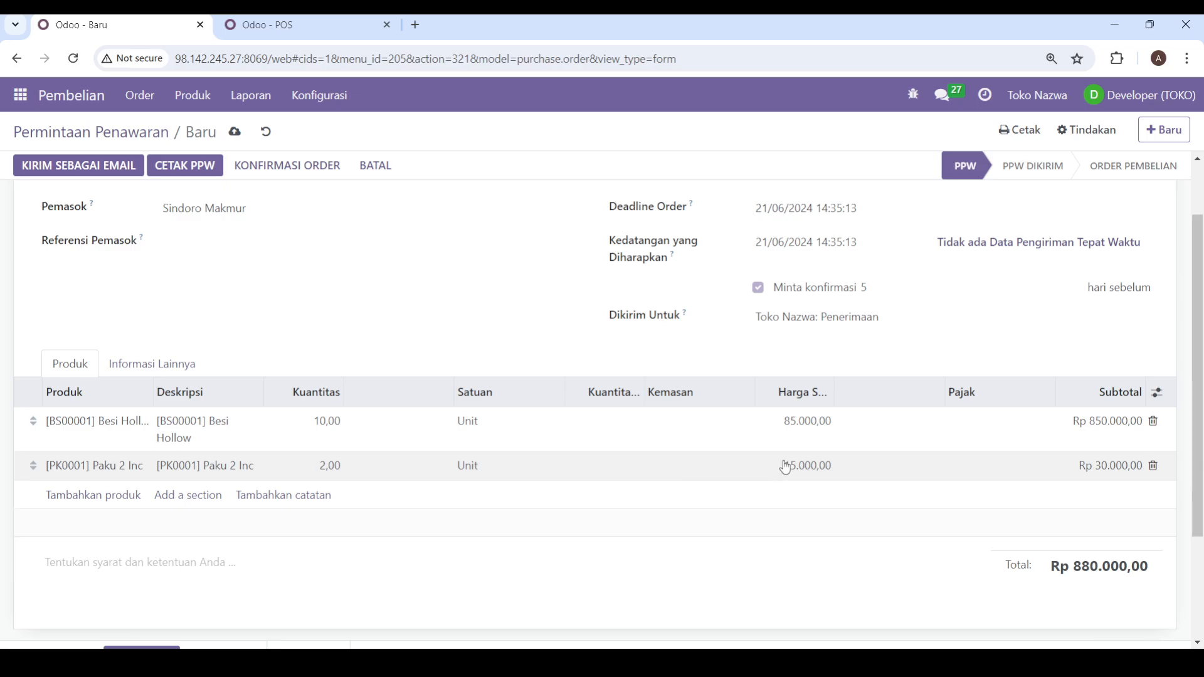
pyautogui.click(497, 465)
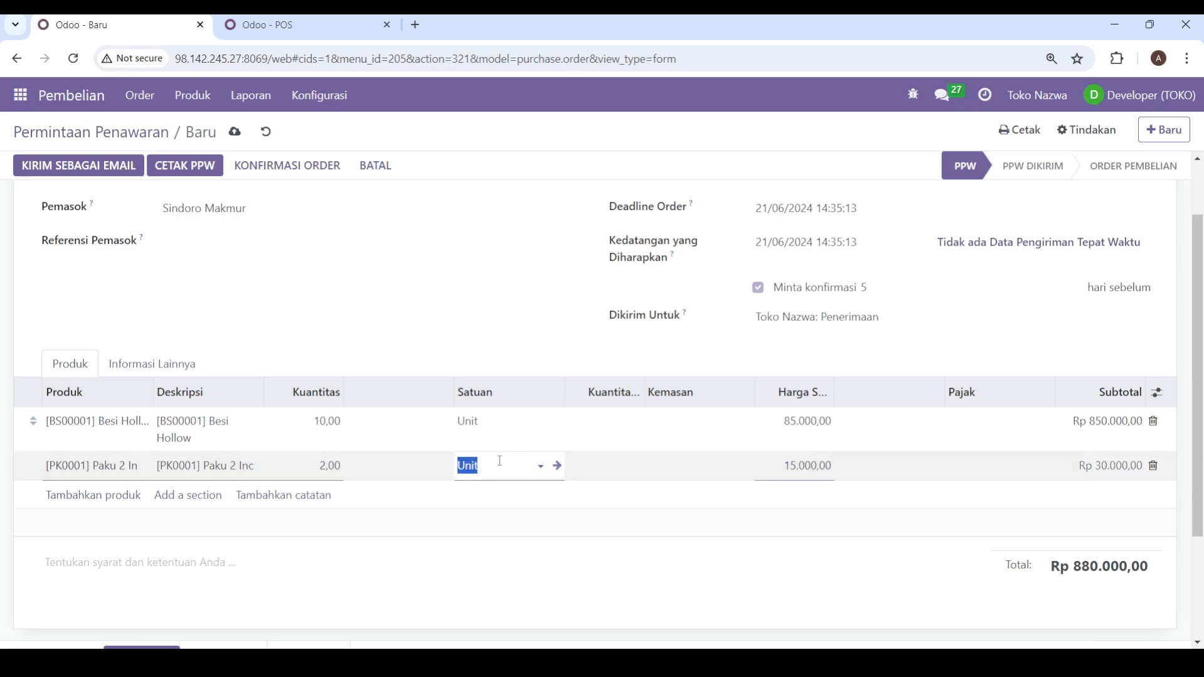
pyautogui.click(541, 464)
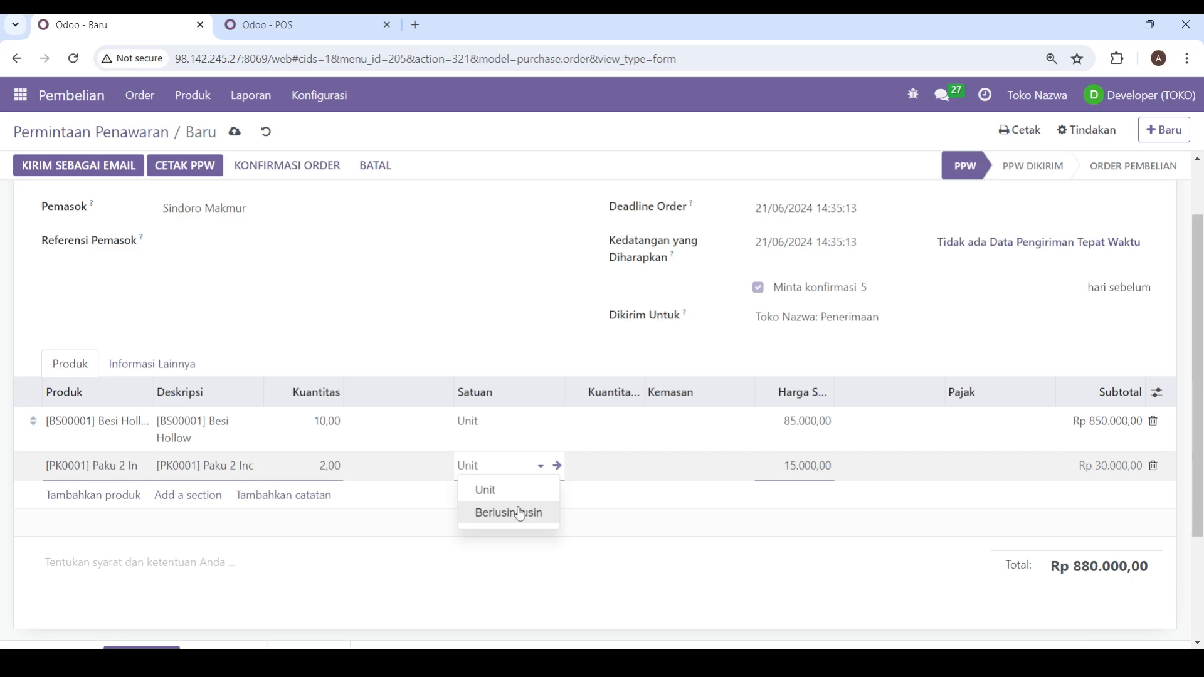
pyautogui.click(521, 513)
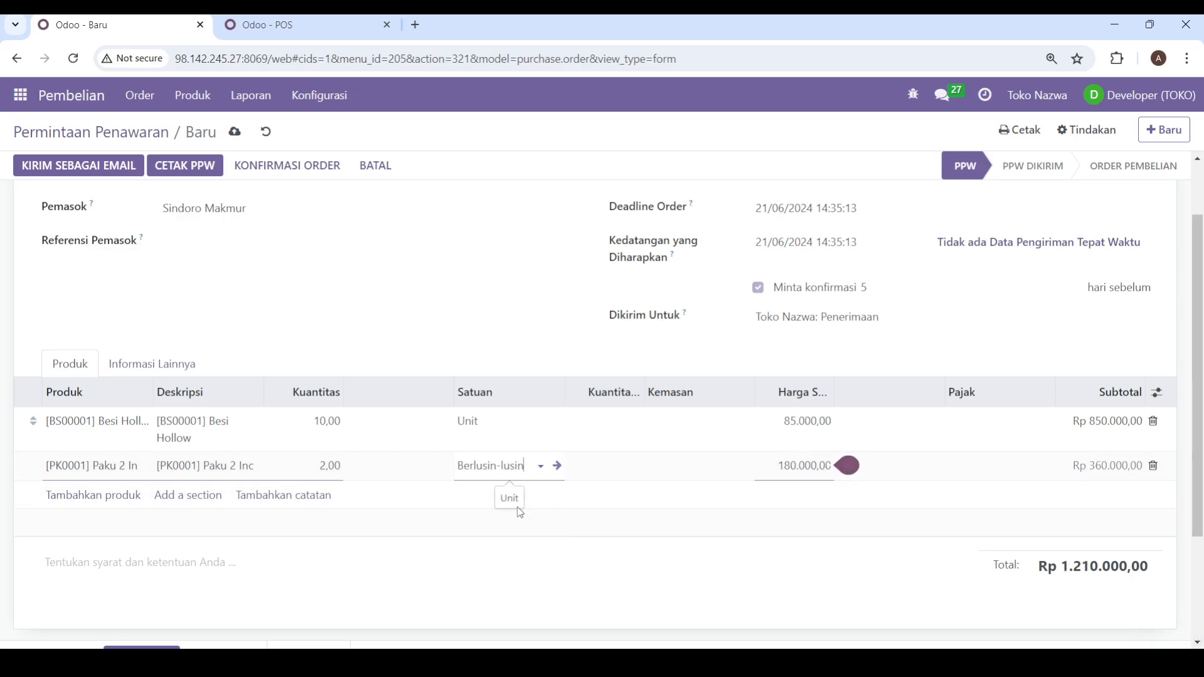
pyautogui.click(560, 553)
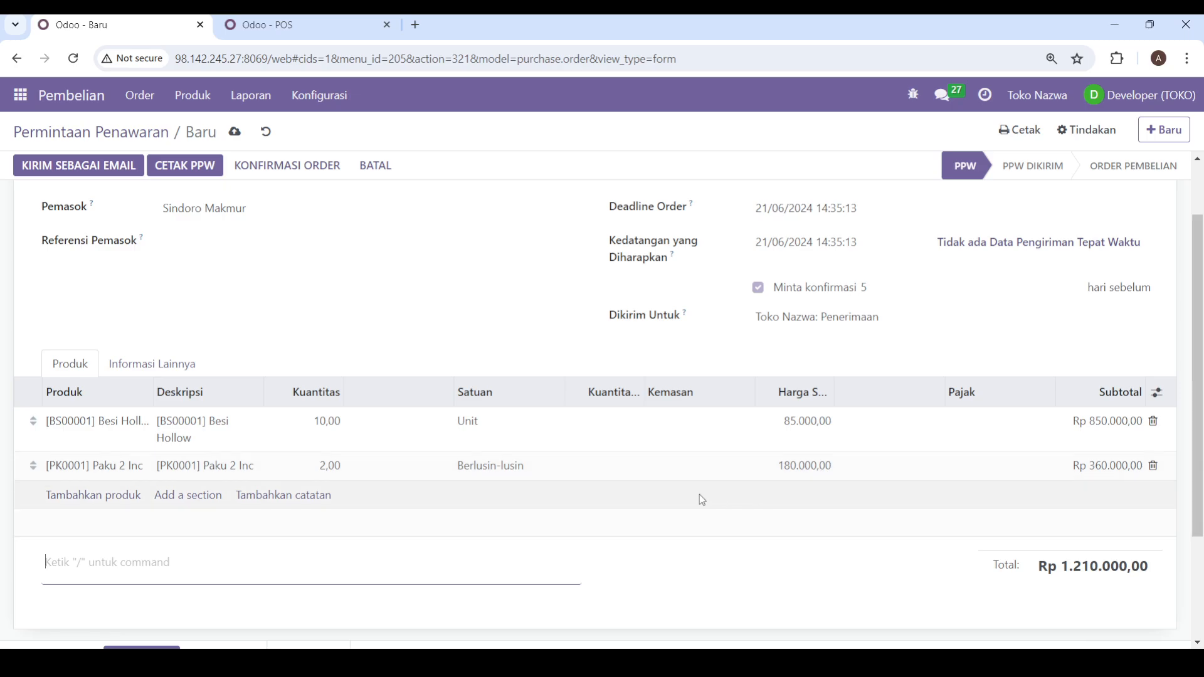
# Step: Check the completed quotation request for Sindoro Makmur and save it
pyautogui.scroll(-2, 696, 496)
pyautogui.scroll(3, 664, 489)
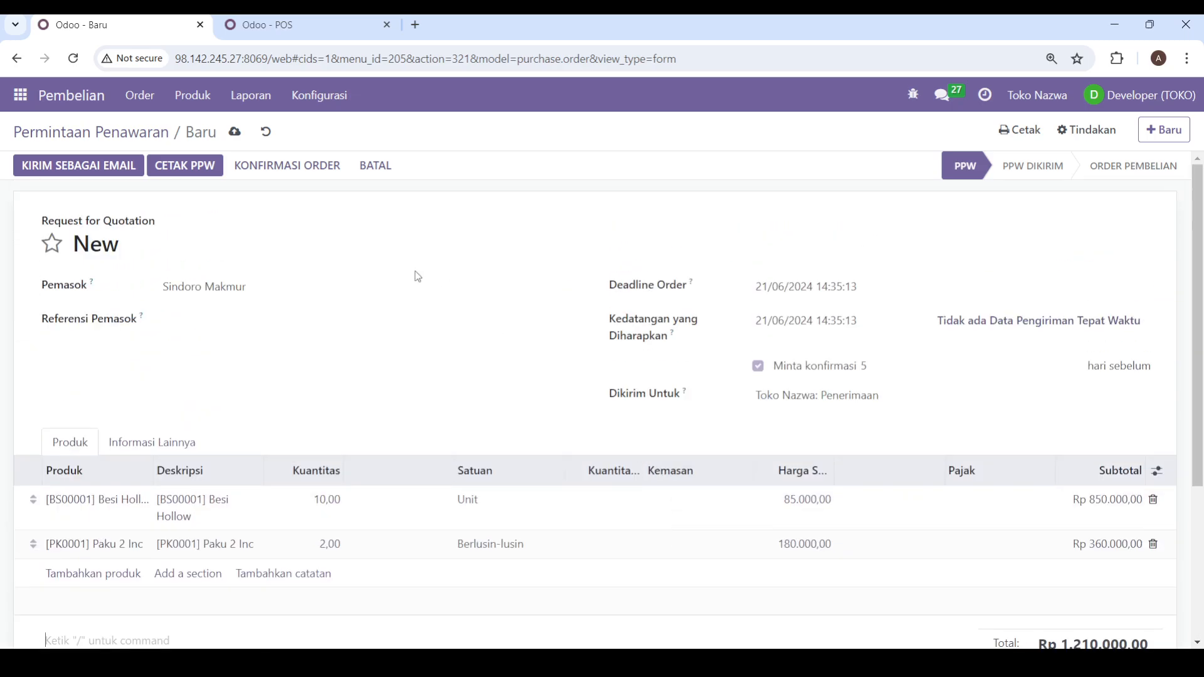
pyautogui.click(235, 133)
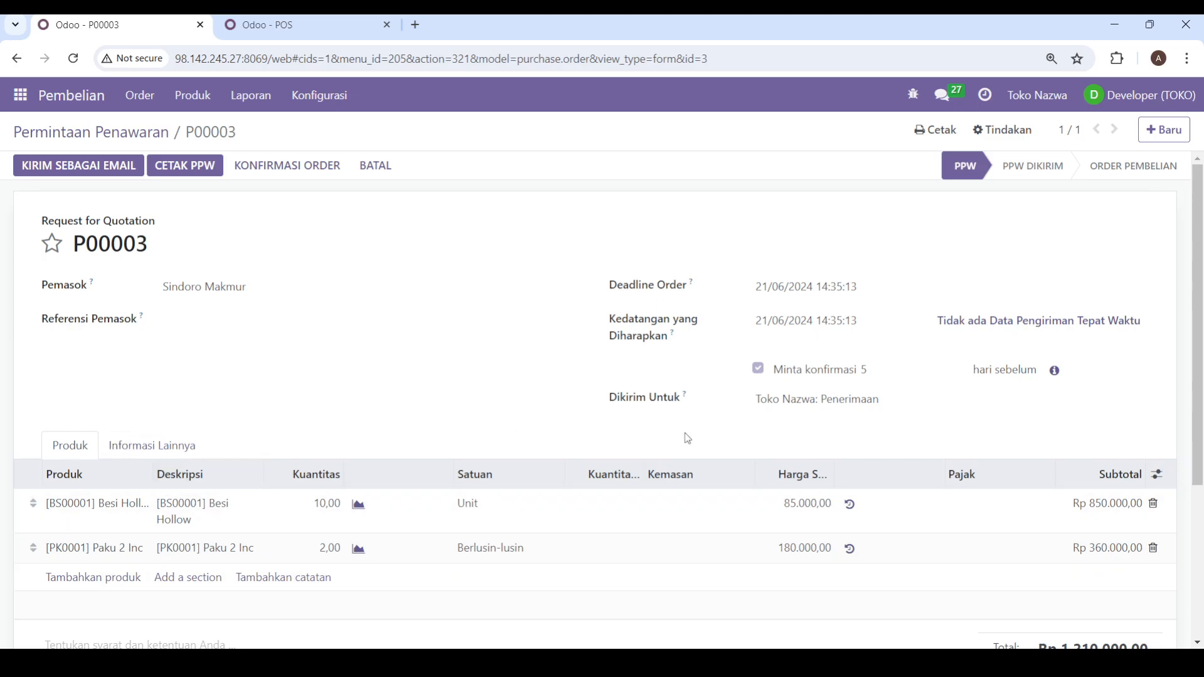
# Step: Confirm the quotation request for Sindoro Makmur as a purchase order and review its product lines
pyautogui.click(269, 166)
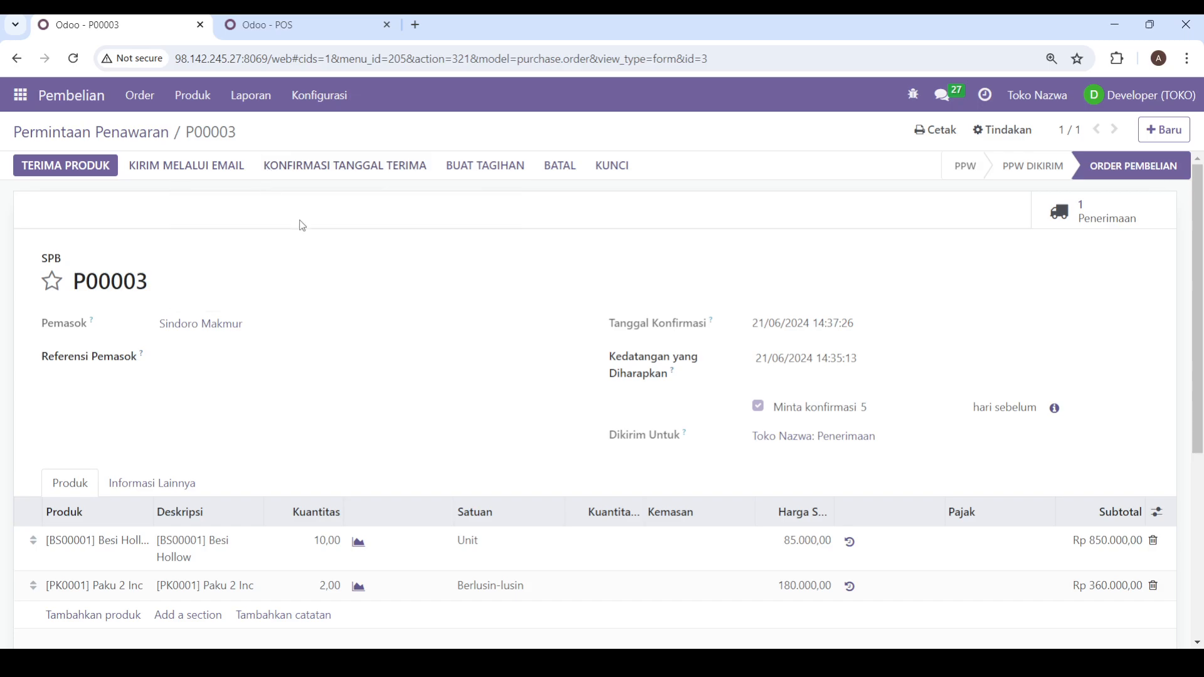
pyautogui.scroll(-3, 384, 296)
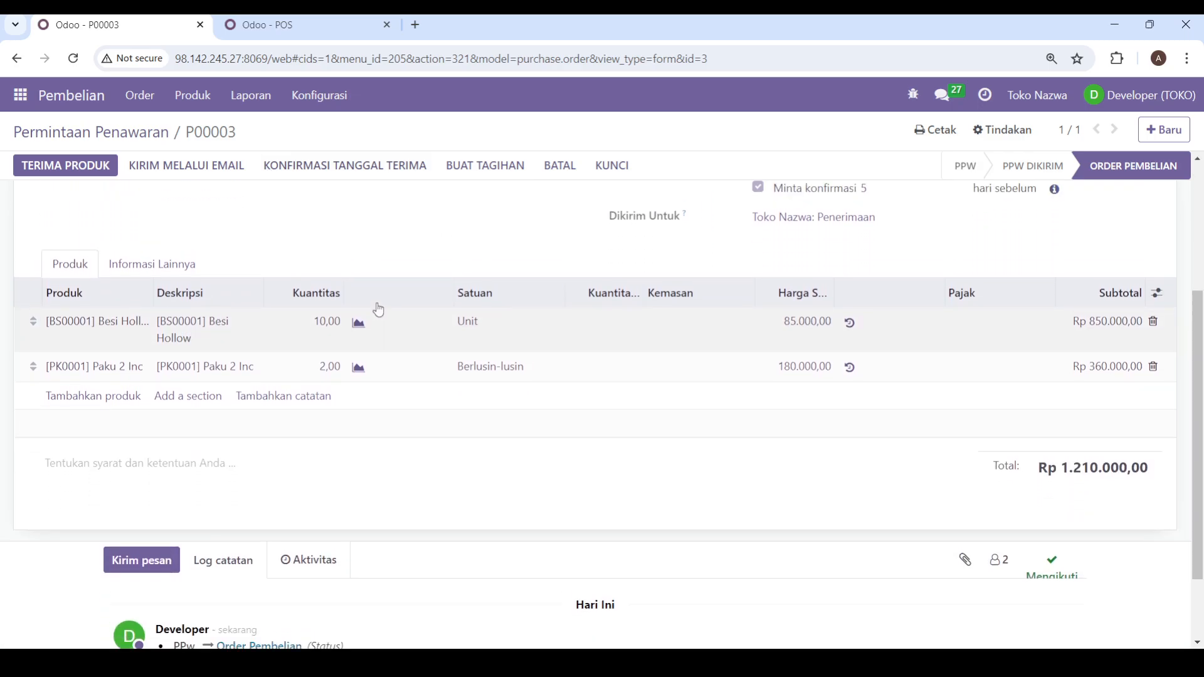
pyautogui.scroll(1, 241, 335)
pyautogui.scroll(1, 240, 335)
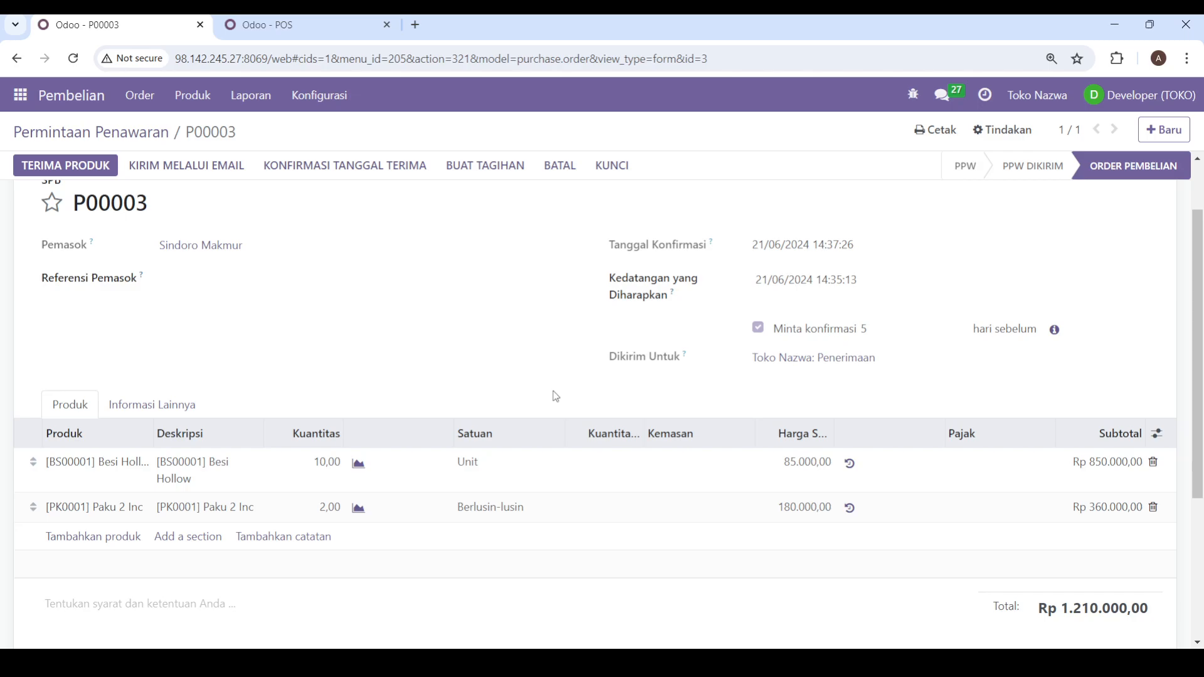
pyautogui.scroll(1, 628, 382)
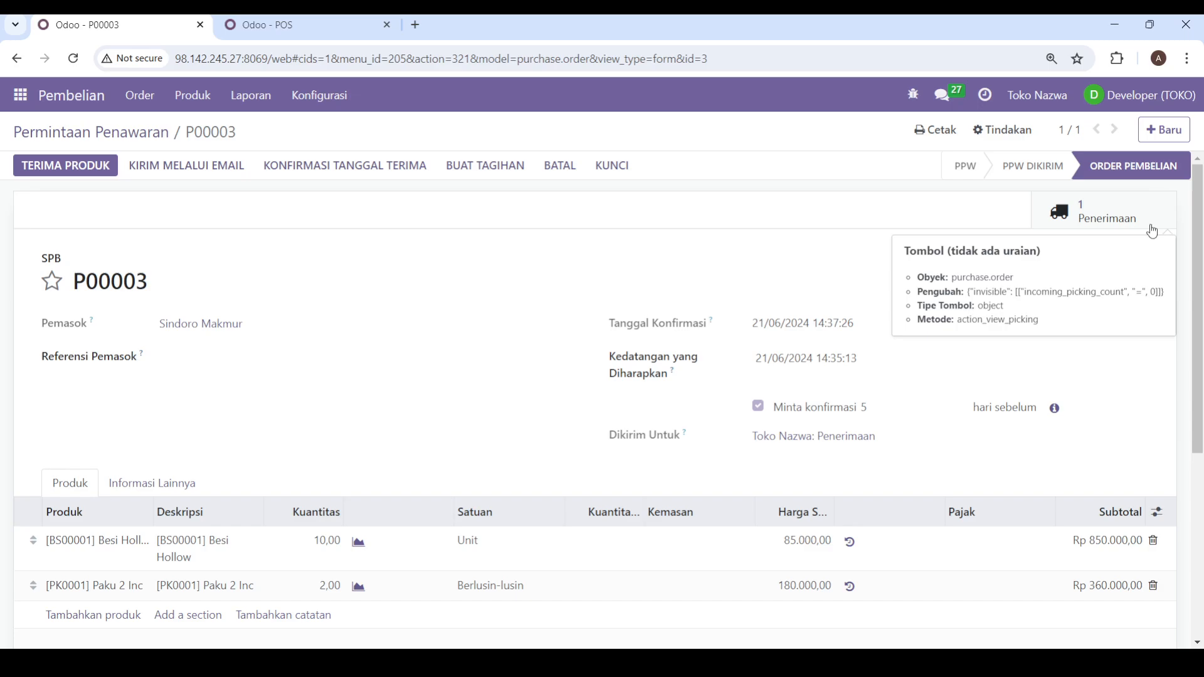
# Step: Open the purchase order's receipt and set the done quantities to 10 for Besi Hollow and 24 for Paku 2 Inc
pyautogui.click(1074, 217)
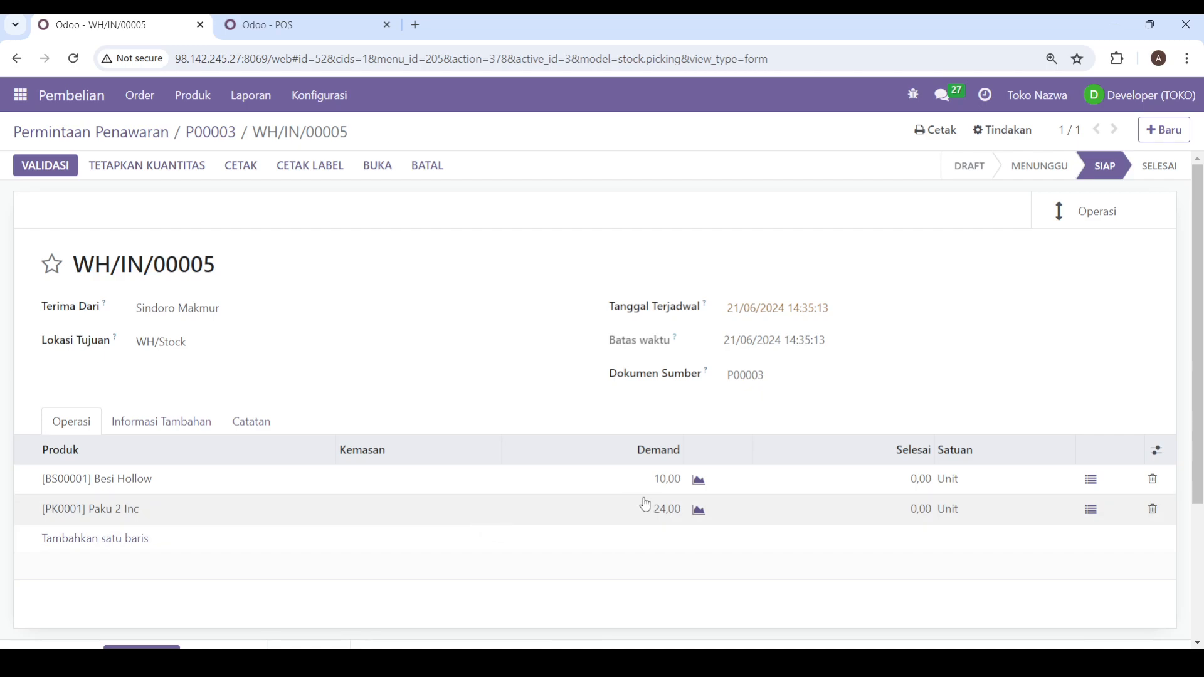
pyautogui.click(905, 483)
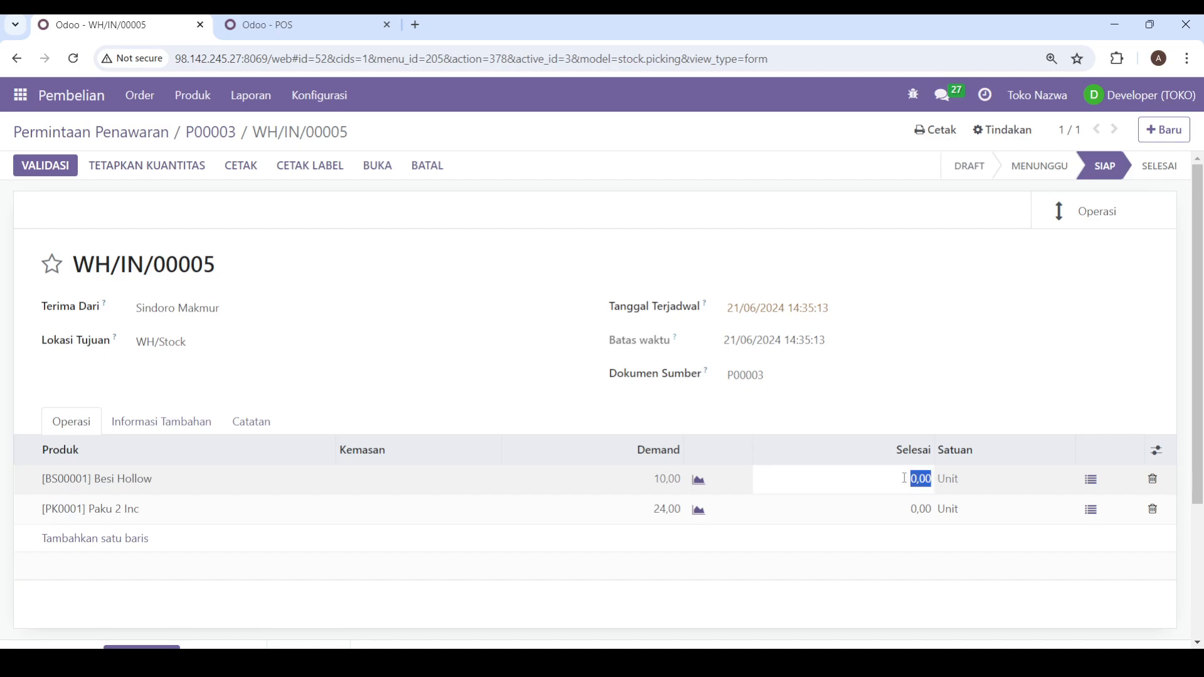
pyautogui.write('10')
pyautogui.click(905, 507)
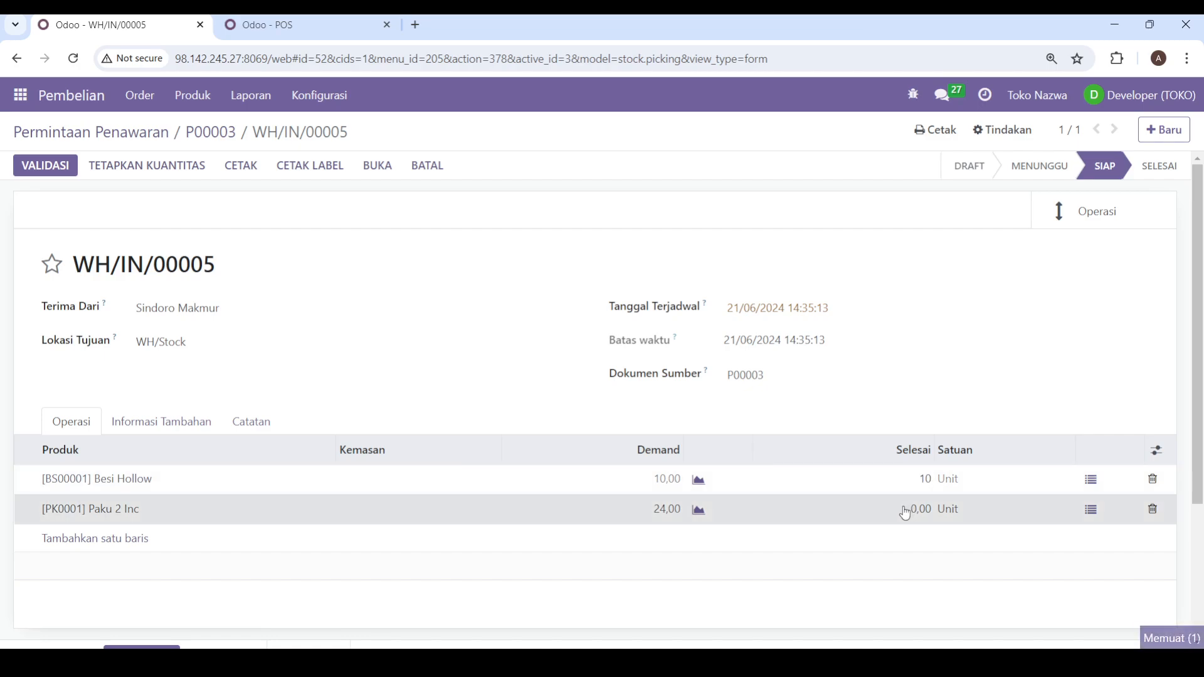
pyautogui.write('24')
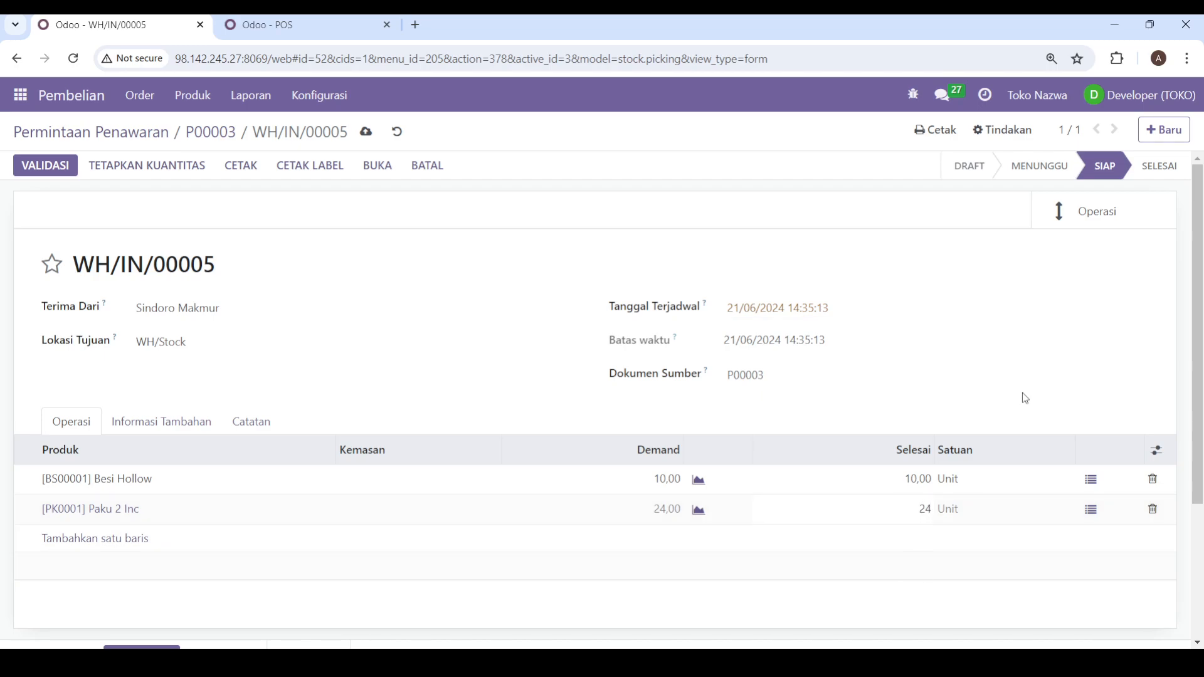
pyautogui.click(985, 410)
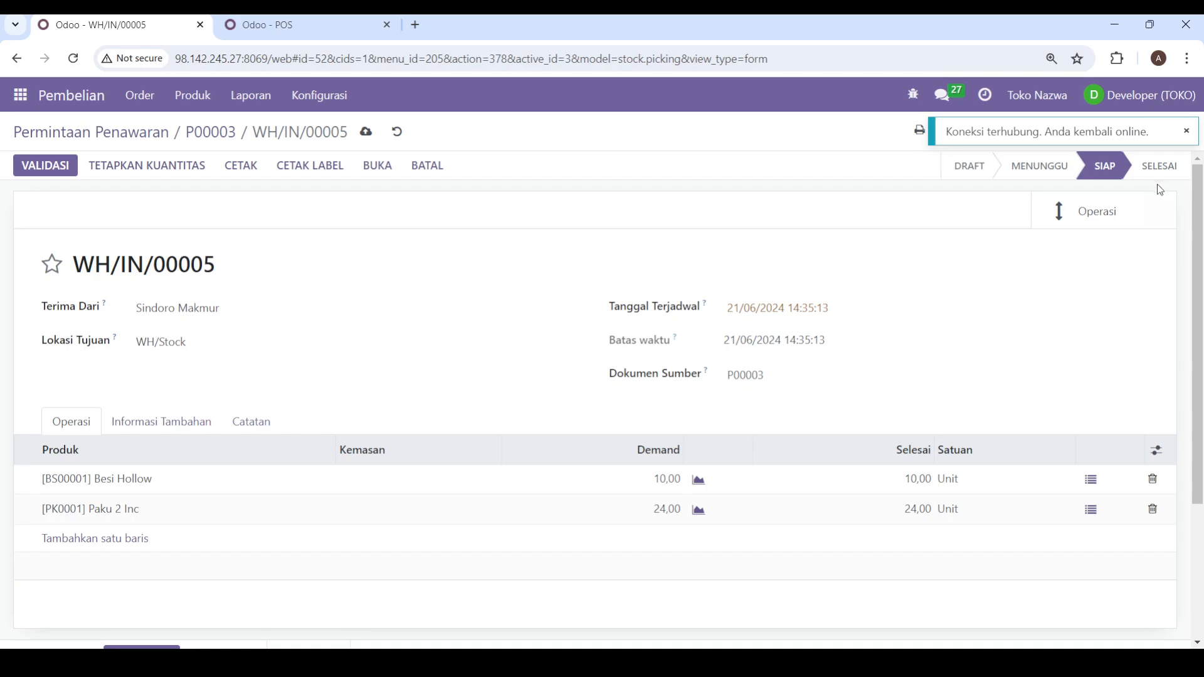
# Step: Save the receipt from Sindoro Makmur and validate it
pyautogui.click(1185, 131)
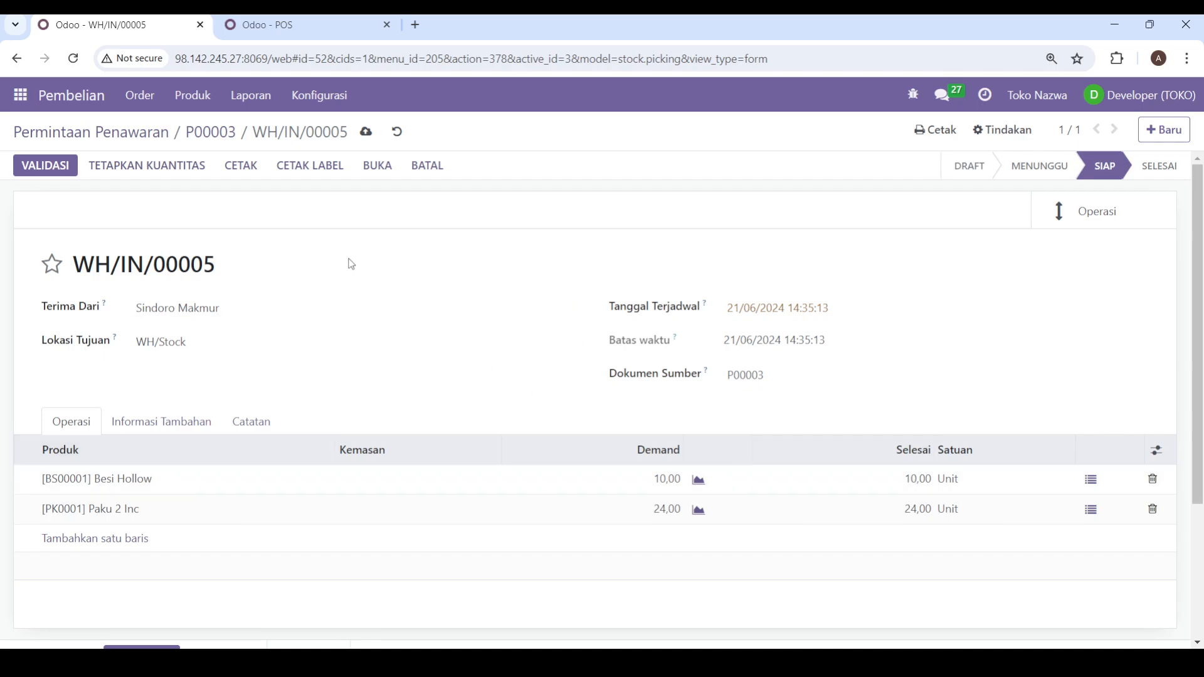
pyautogui.click(362, 138)
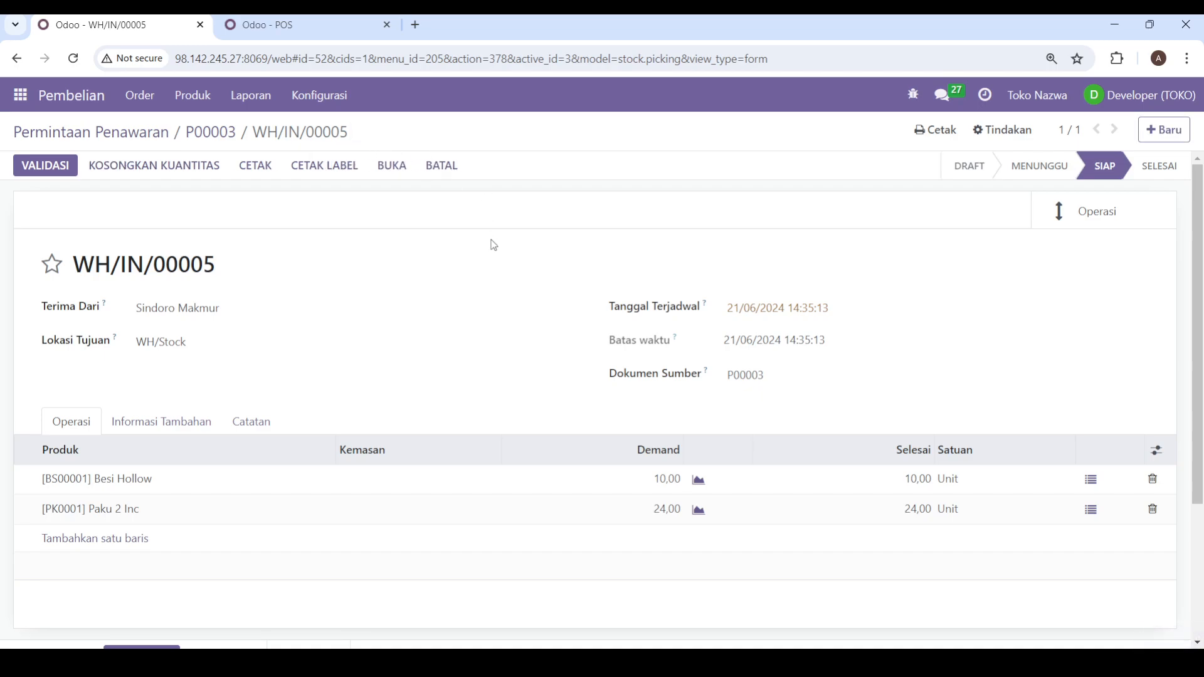
pyautogui.click(52, 175)
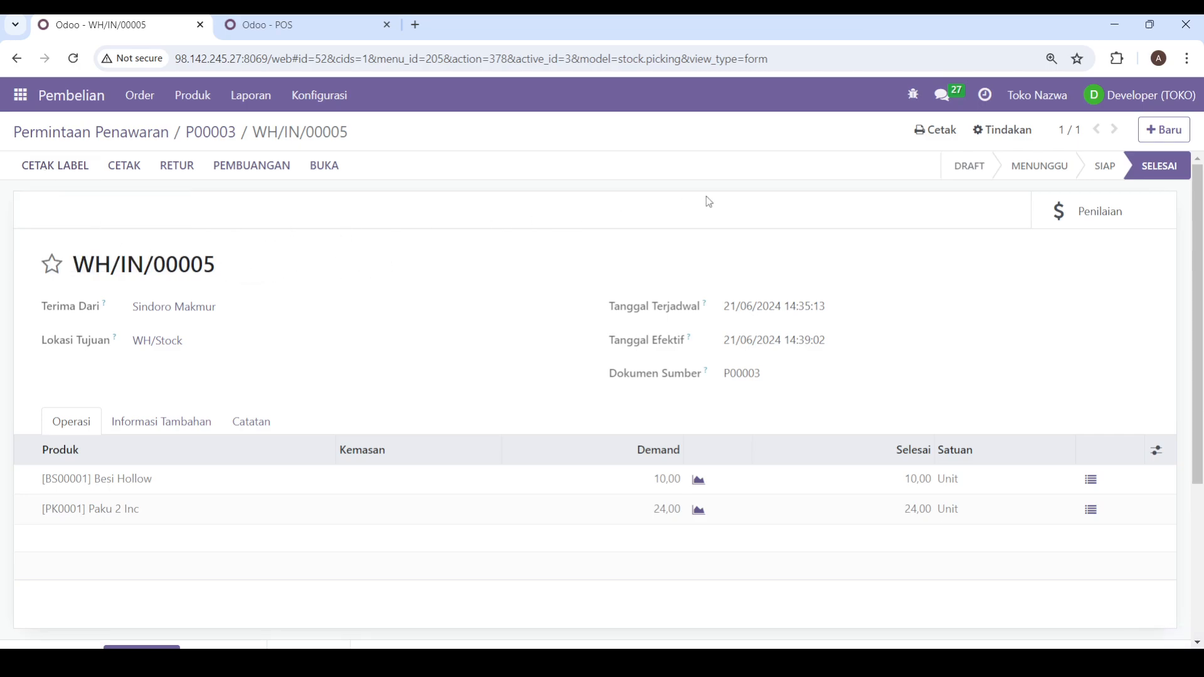
# Step: Return to the Sindoro Makmur purchase order through the quotation request list and check the received quantities
pyautogui.click(214, 142)
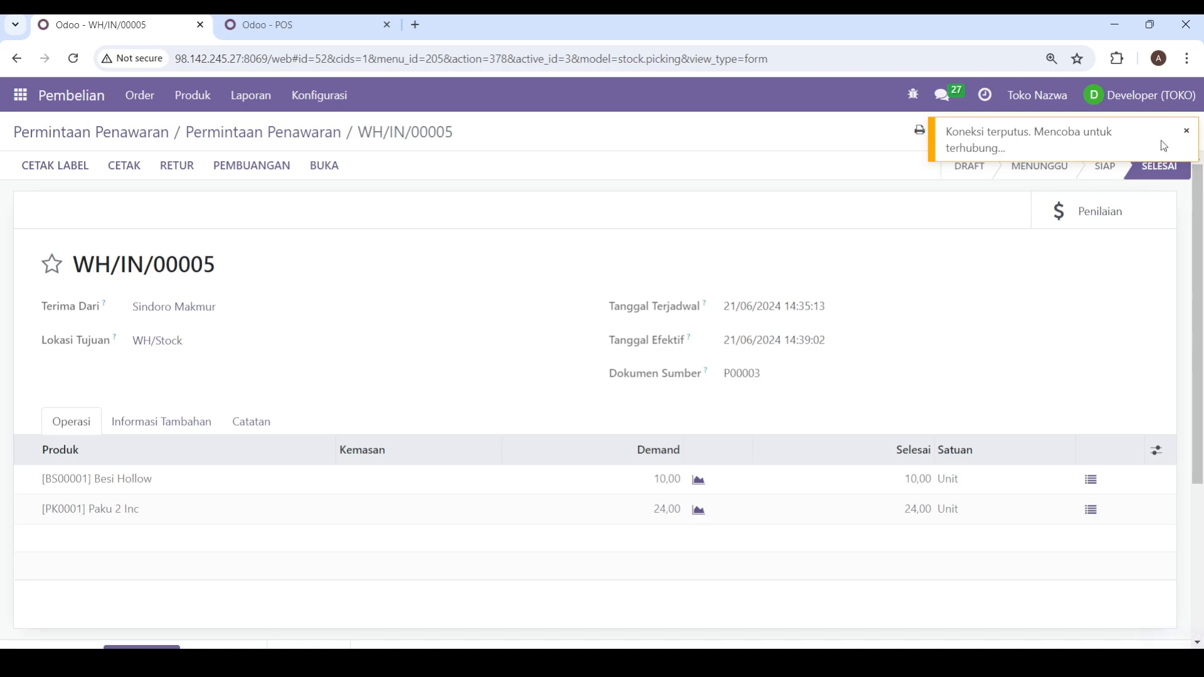
pyautogui.click(1186, 131)
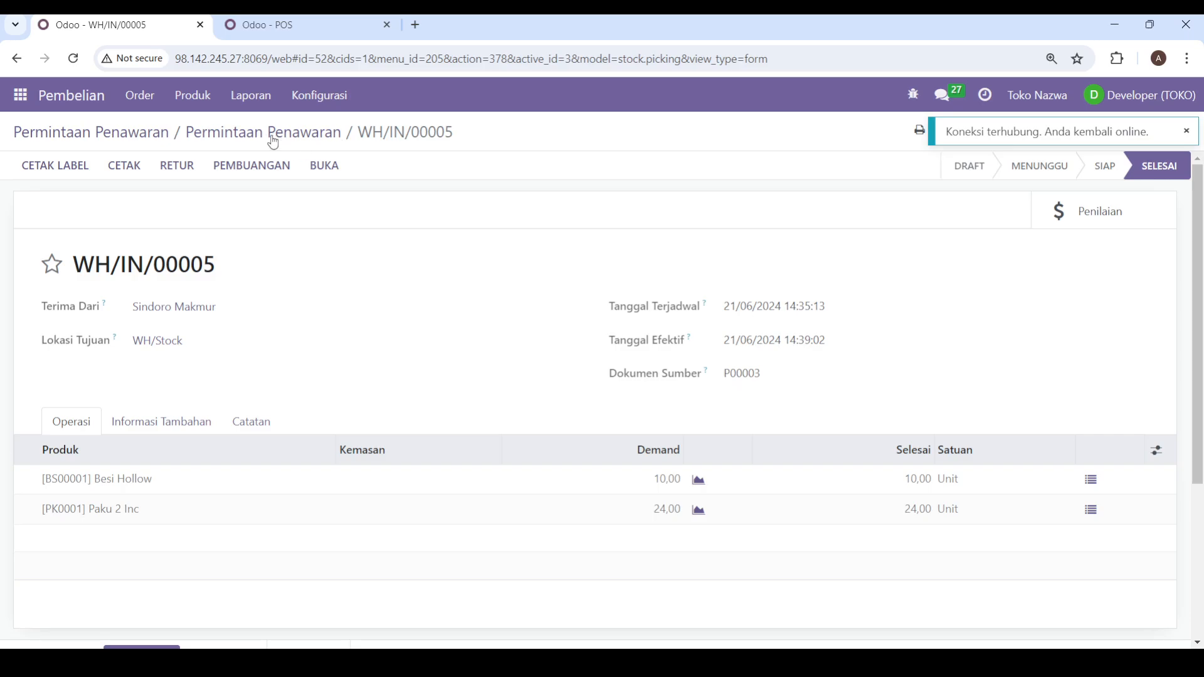
pyautogui.click(143, 133)
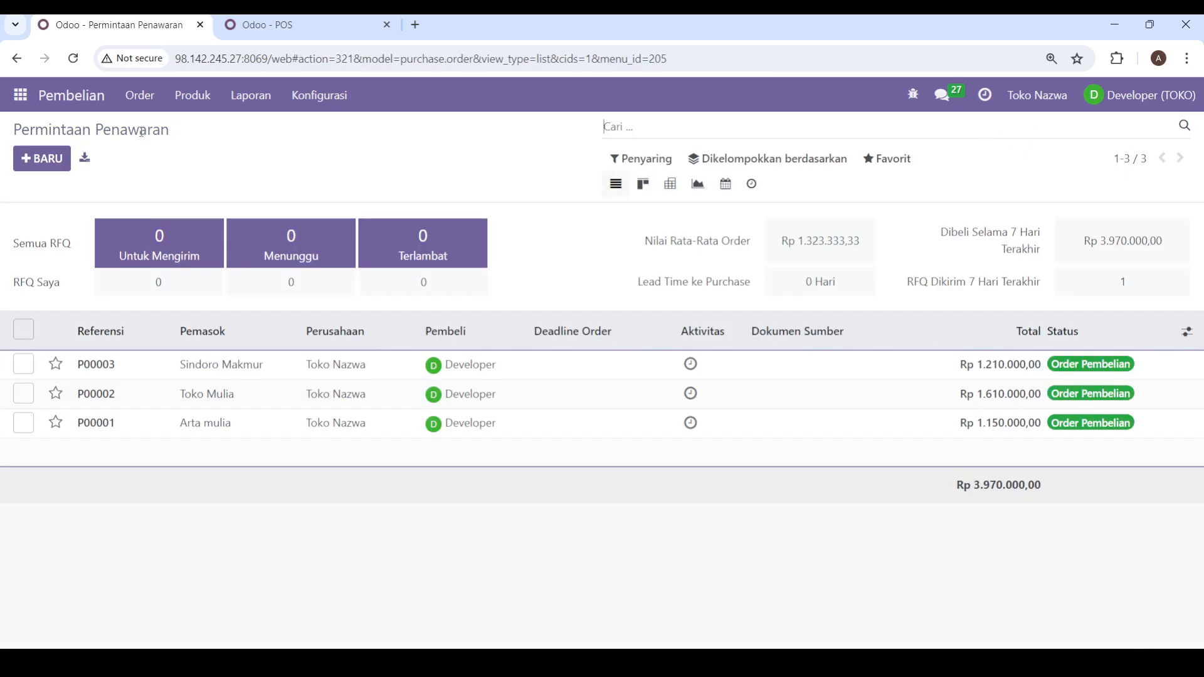
pyautogui.click(219, 375)
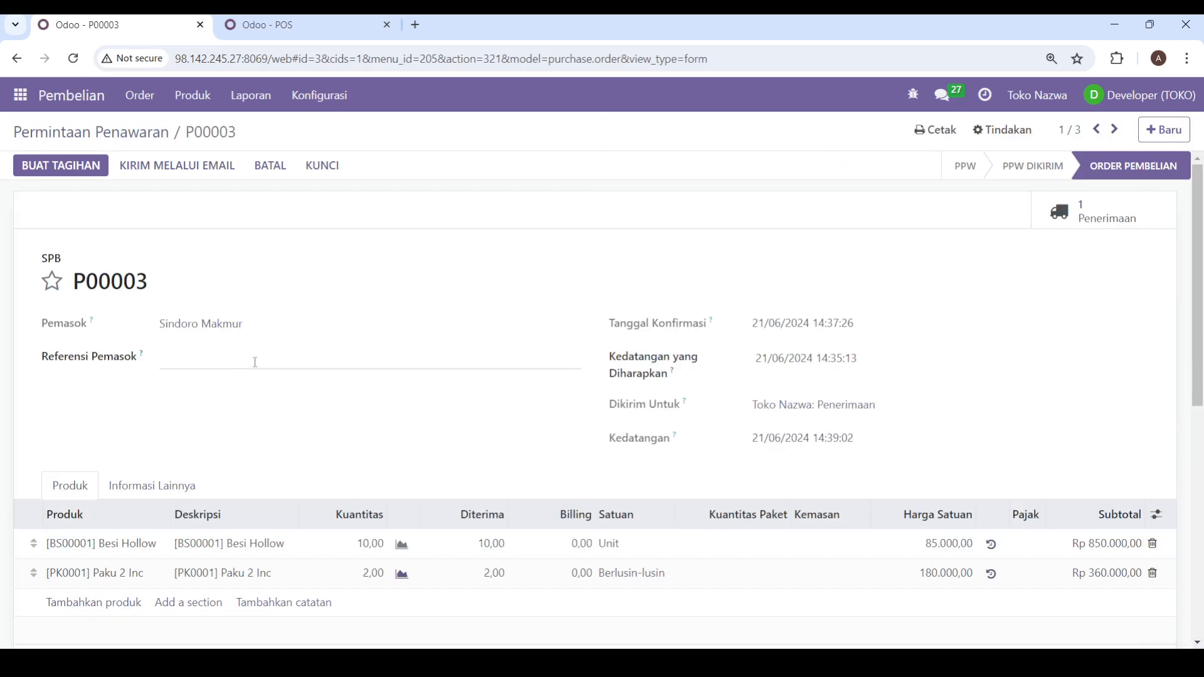
pyautogui.scroll(-3, 276, 352)
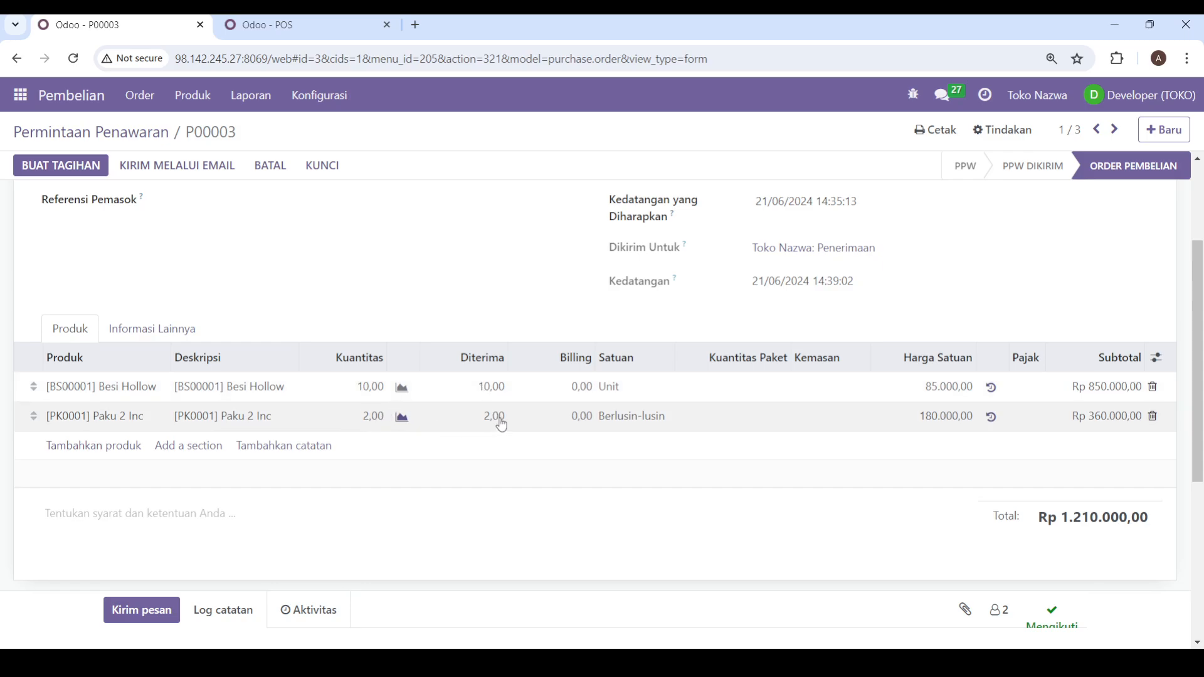
pyautogui.scroll(3, 479, 438)
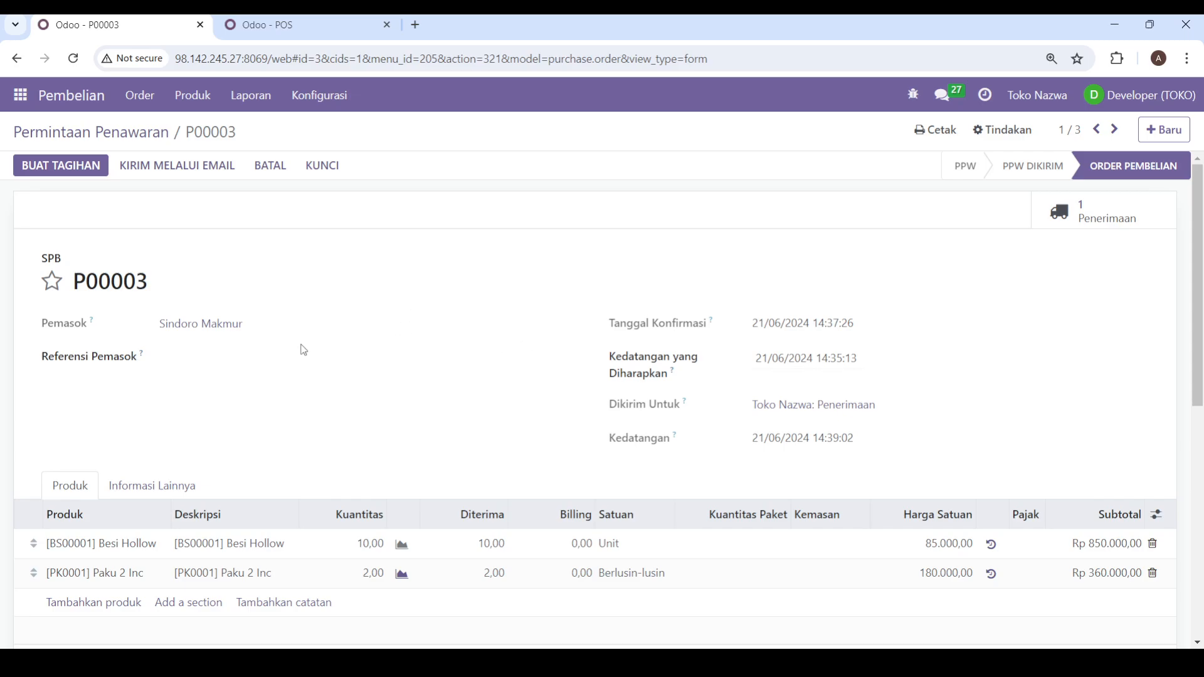
# Step: Create a vendor bill from the Sindoro Makmur purchase order and review its draft lines
pyautogui.click(80, 168)
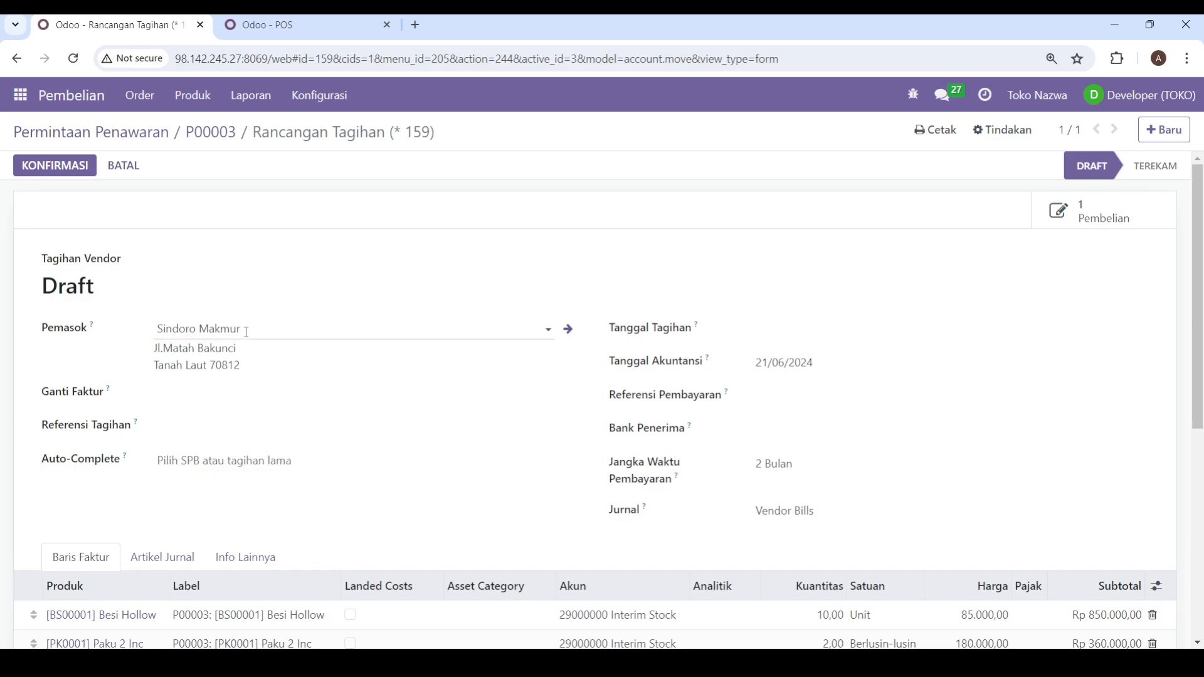
pyautogui.scroll(-3, 362, 370)
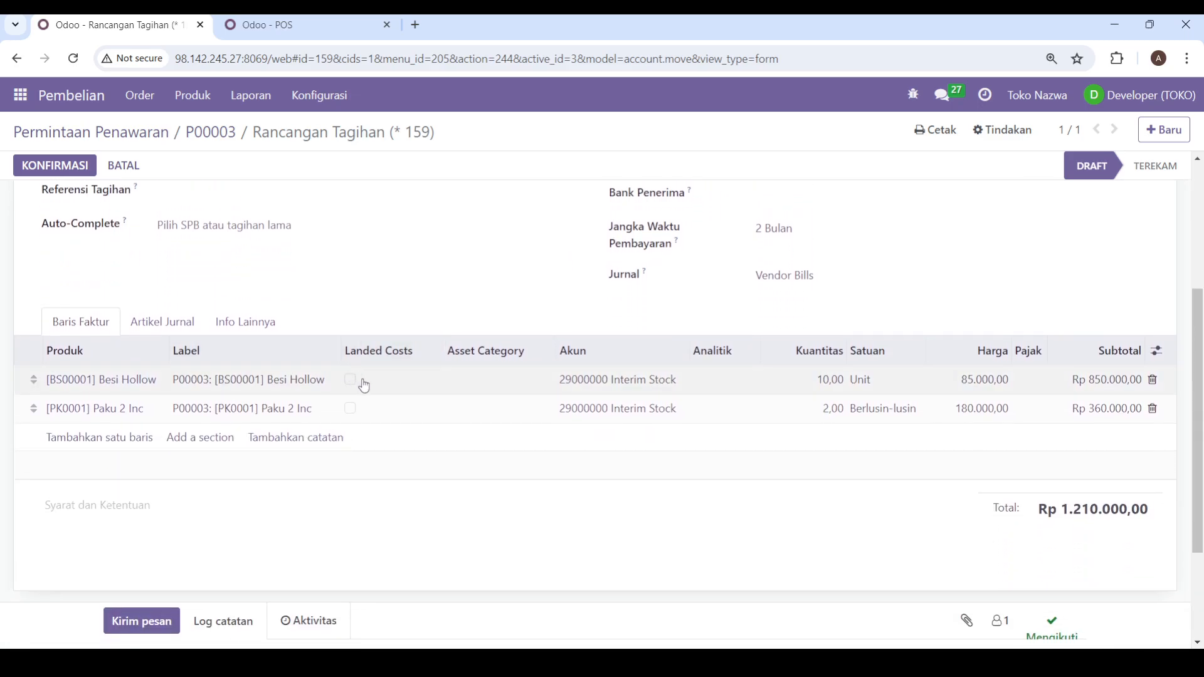
pyautogui.scroll(1, 487, 393)
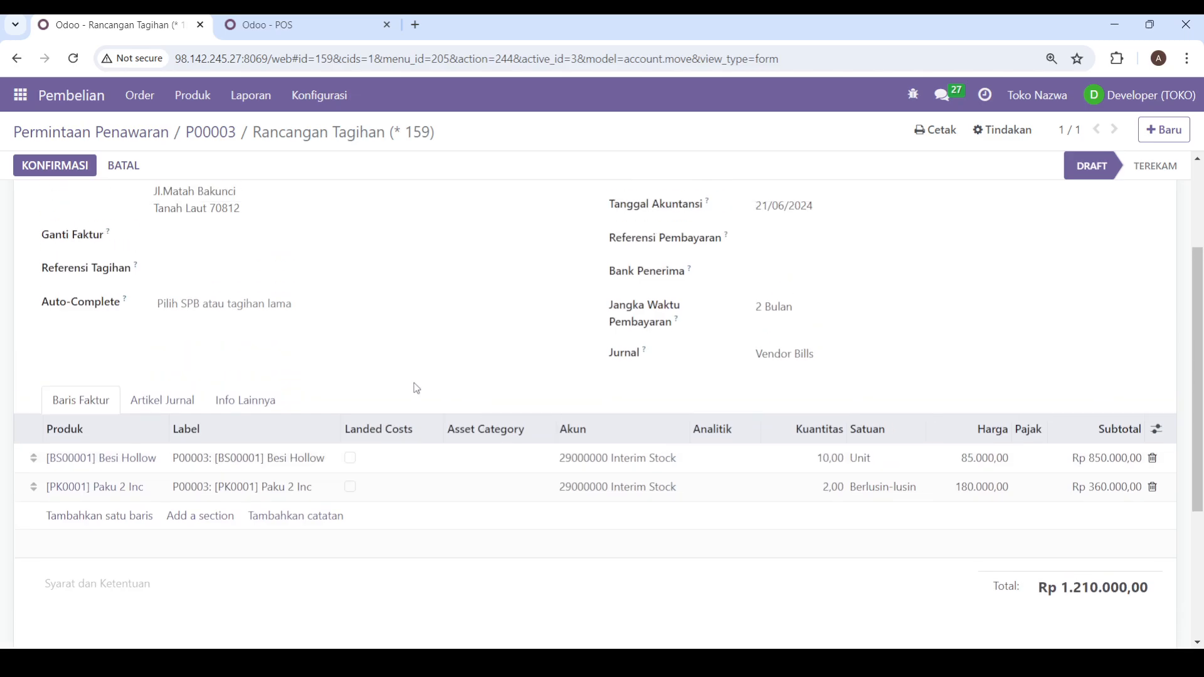
pyautogui.scroll(2, 416, 385)
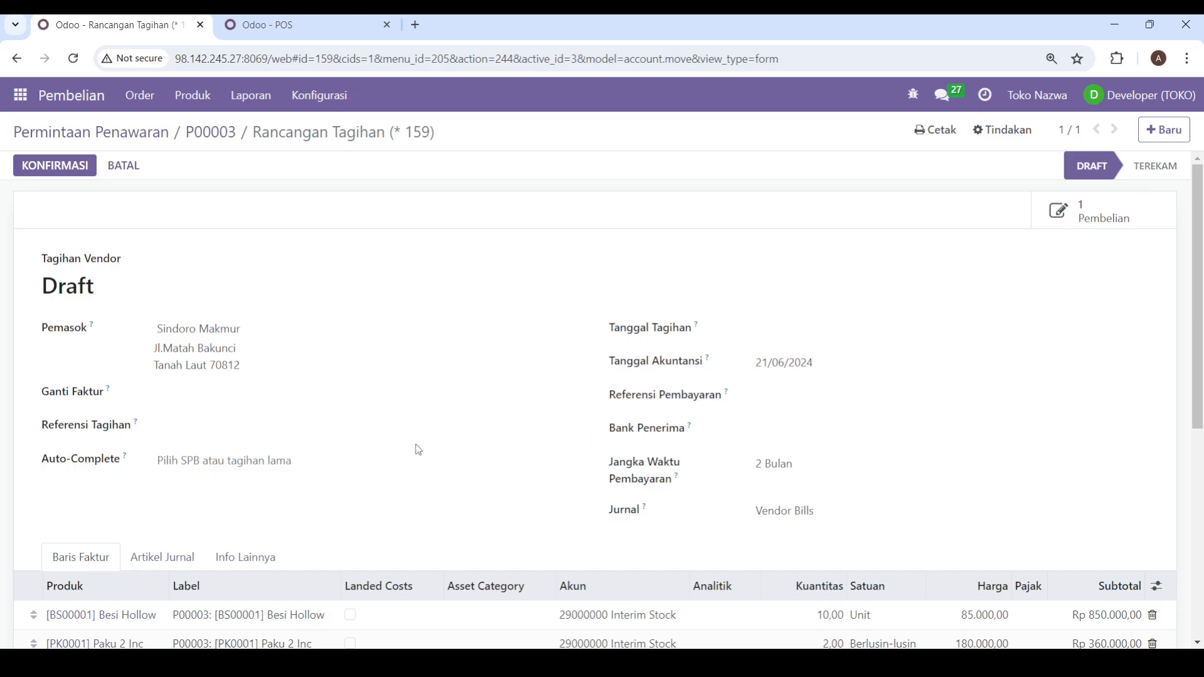
# Step: Set the vendor bill's date (Tanggal Tagihan) to 21/06/2024 and confirm the bill
pyautogui.click(44, 174)
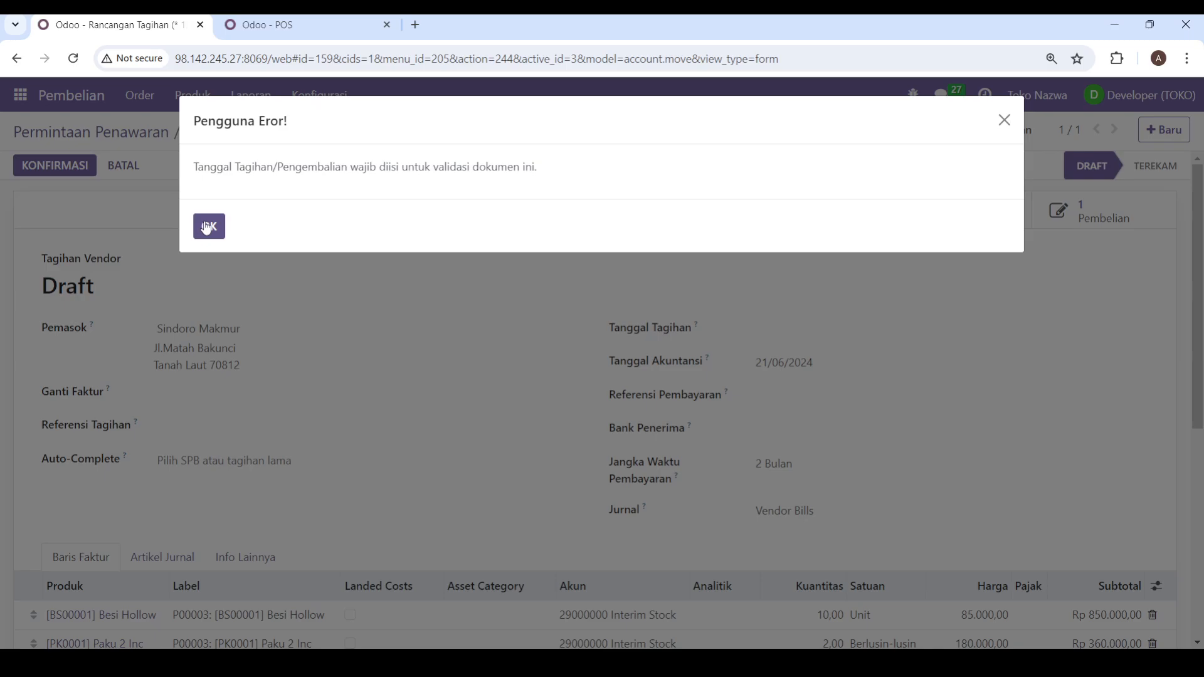
pyautogui.click(204, 228)
pyautogui.click(782, 333)
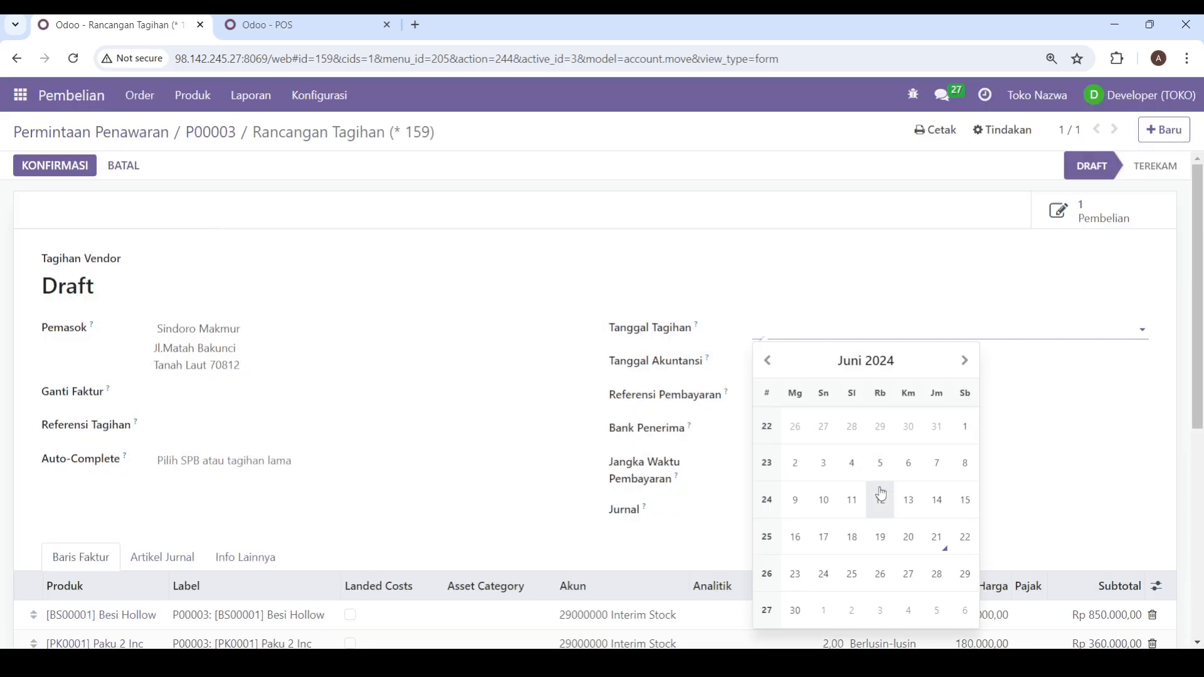
pyautogui.click(932, 537)
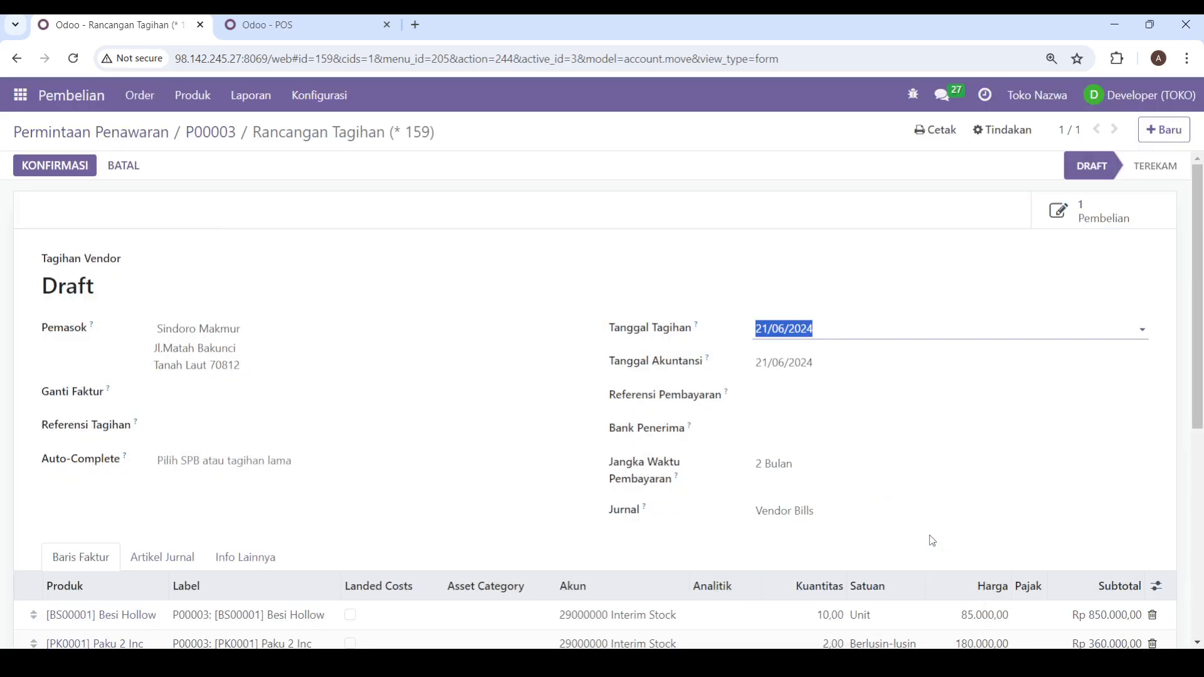
pyautogui.click(795, 435)
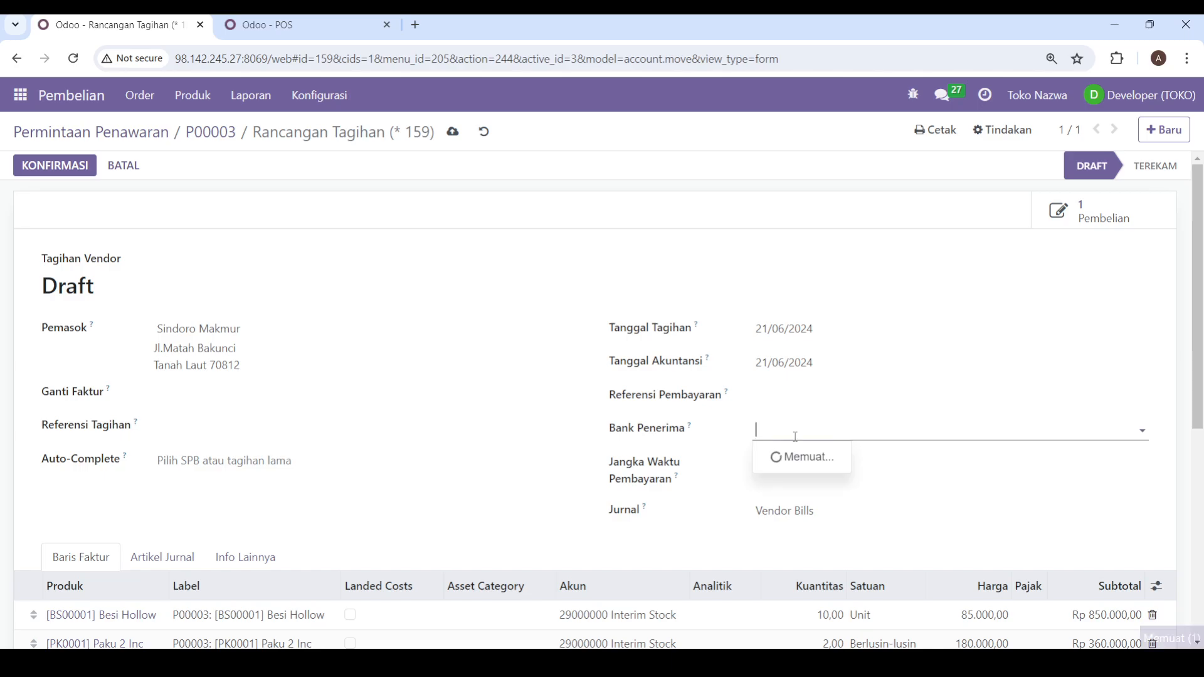
pyautogui.click(779, 395)
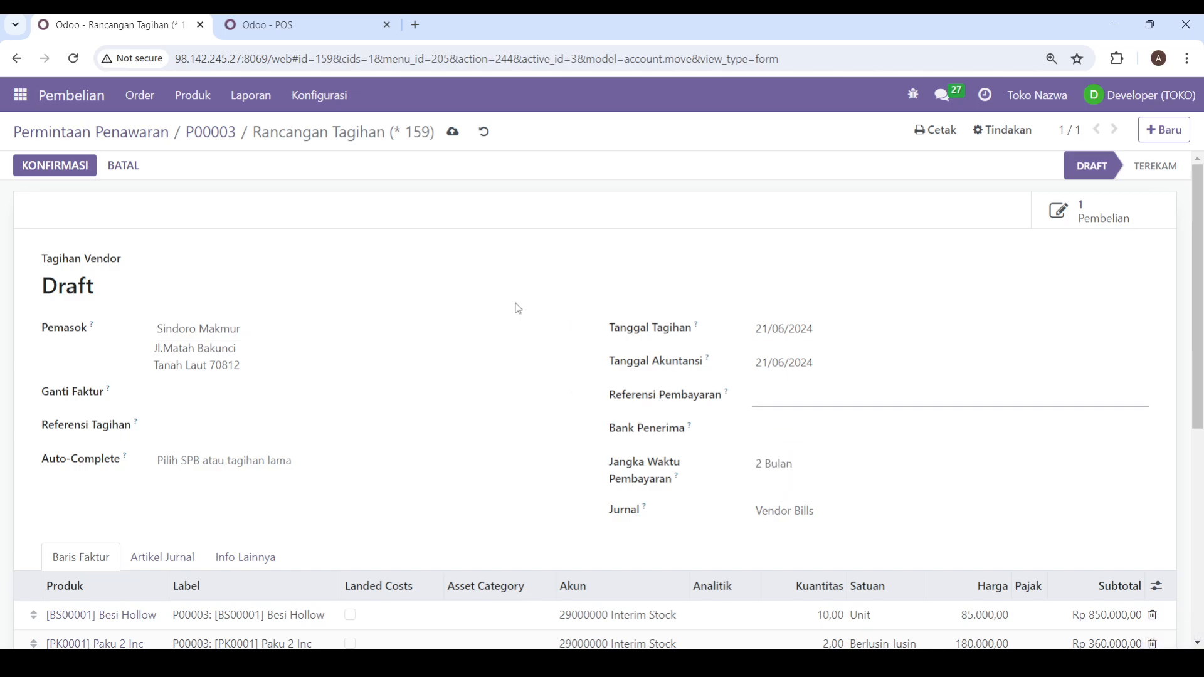
pyautogui.click(600, 226)
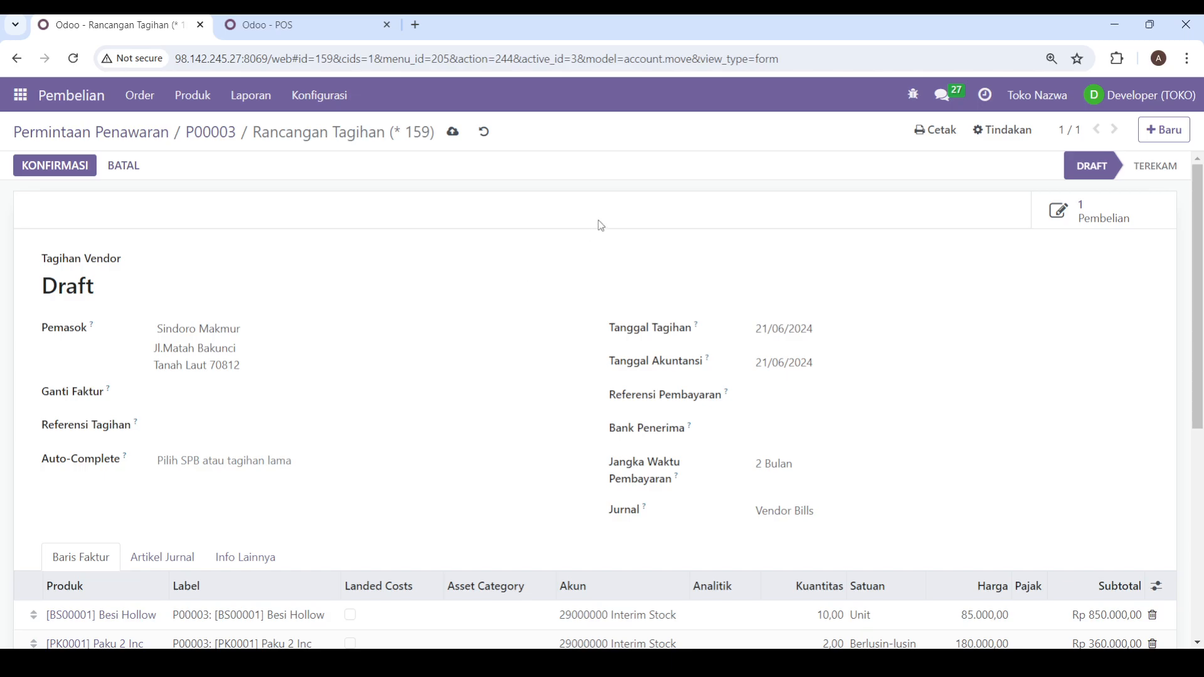
pyautogui.click(76, 171)
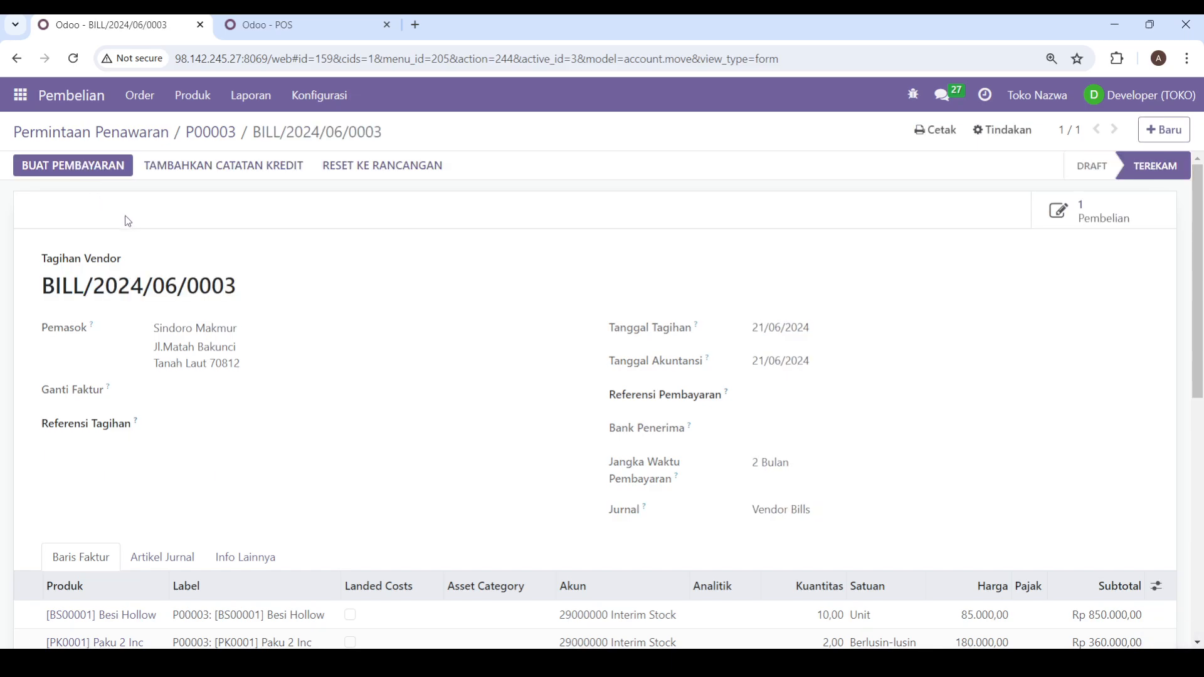
# Step: Examine the posted vendor bill's number, supplier details, dates, payment term and product lines
pyautogui.scroll(-4, 129, 223)
pyautogui.scroll(4, 393, 363)
pyautogui.tripleClick(148, 285)
pyautogui.click(148, 285)
pyautogui.tripleClick(148, 285)
pyautogui.click(148, 285)
pyautogui.moveTo(50, 289); pyautogui.dragTo(255, 292)
pyautogui.click(255, 292)
pyautogui.tripleClick(335, 292)
pyautogui.click(338, 294)
pyautogui.scroll(-5, 337, 294)
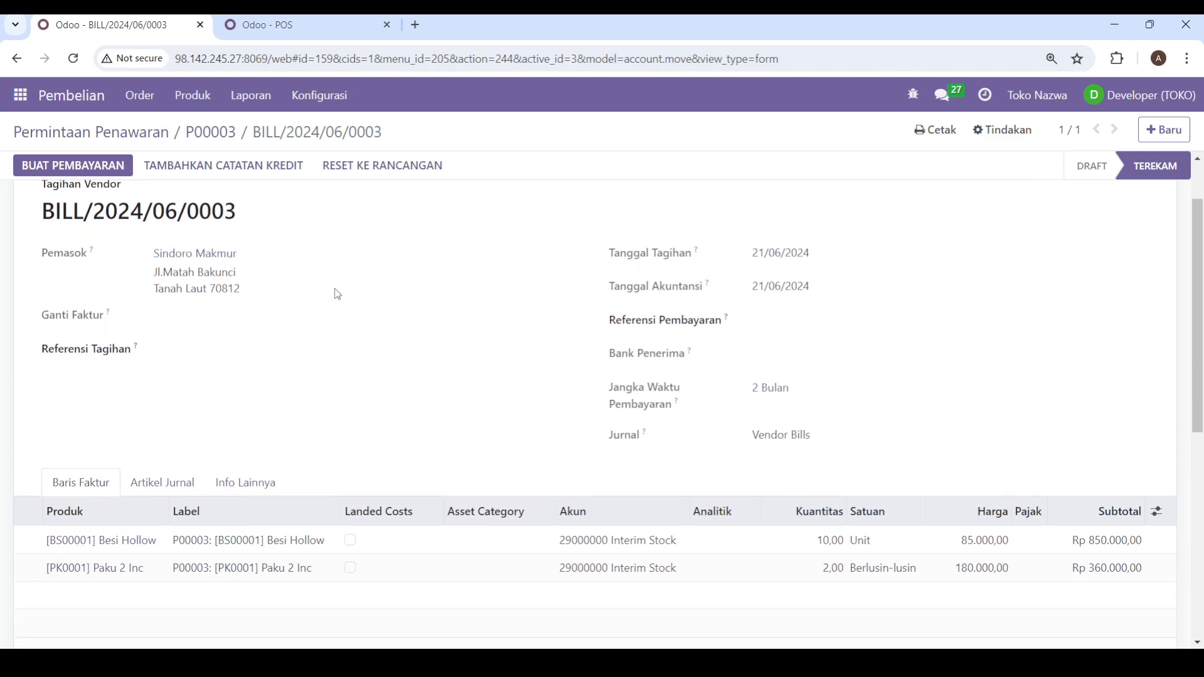
pyautogui.scroll(4, 339, 301)
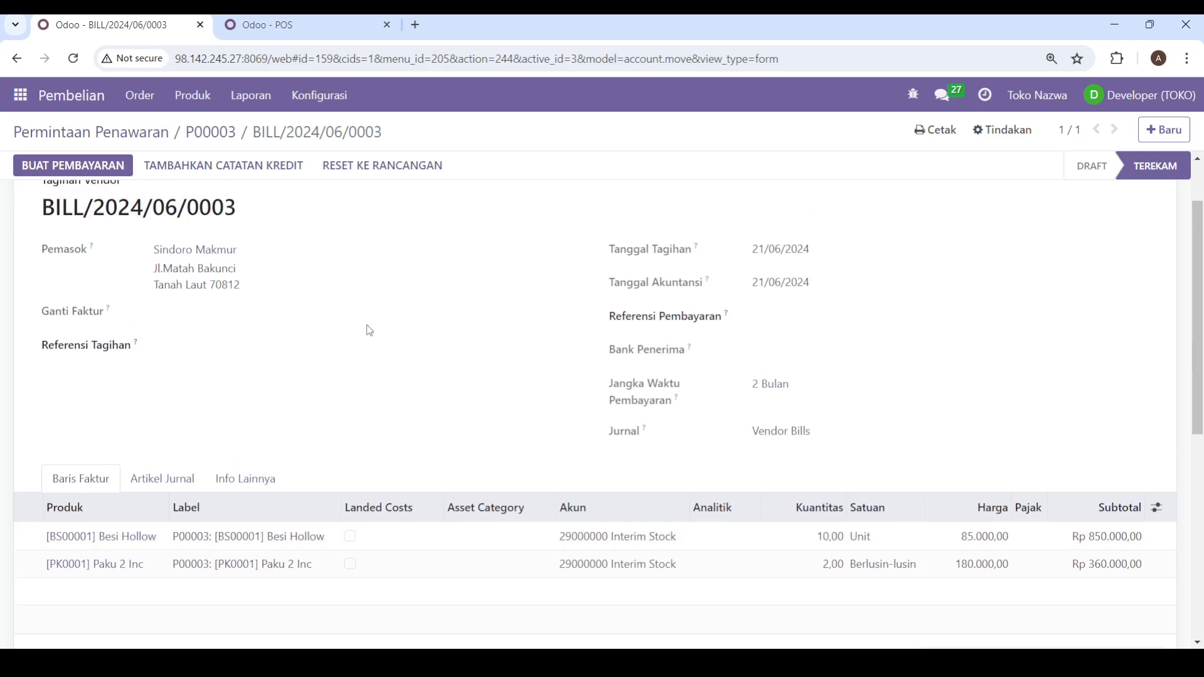
pyautogui.scroll(1, 362, 321)
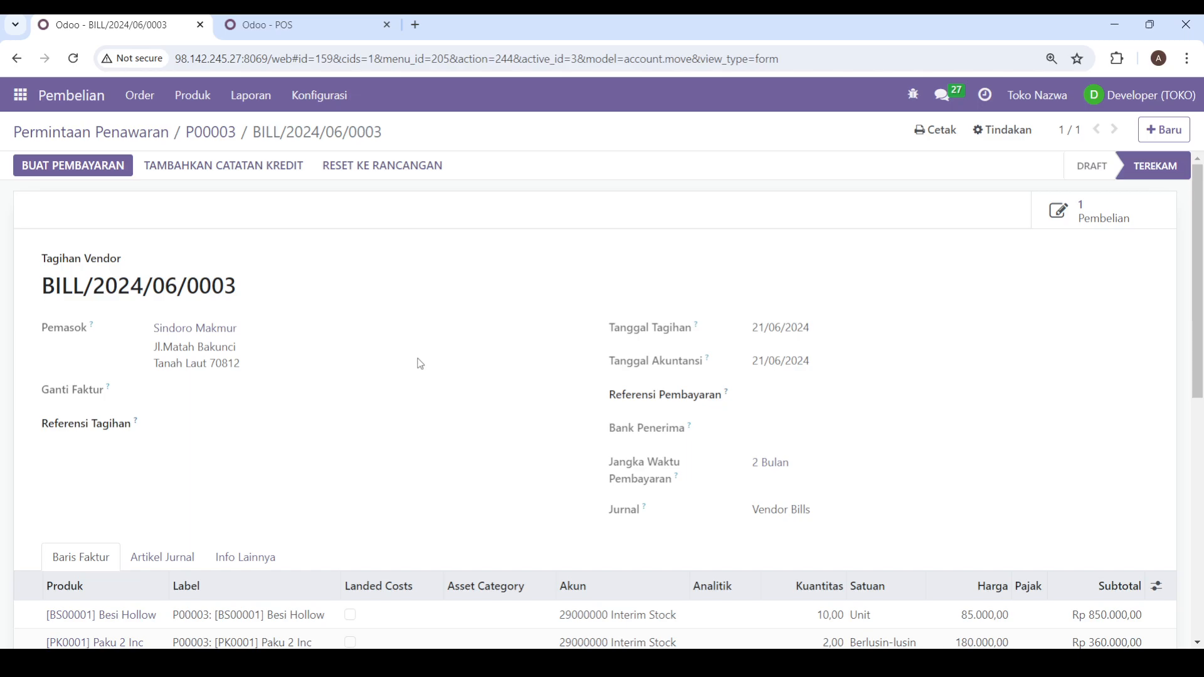
pyautogui.scroll(-2, 420, 365)
pyautogui.scroll(2, 420, 364)
pyautogui.scroll(-5, 773, 446)
pyautogui.scroll(4, 772, 448)
pyautogui.scroll(1, 462, 417)
# Step: Open the Penagihan module's accounting dashboard and look through its journal overviews
pyautogui.click(19, 100)
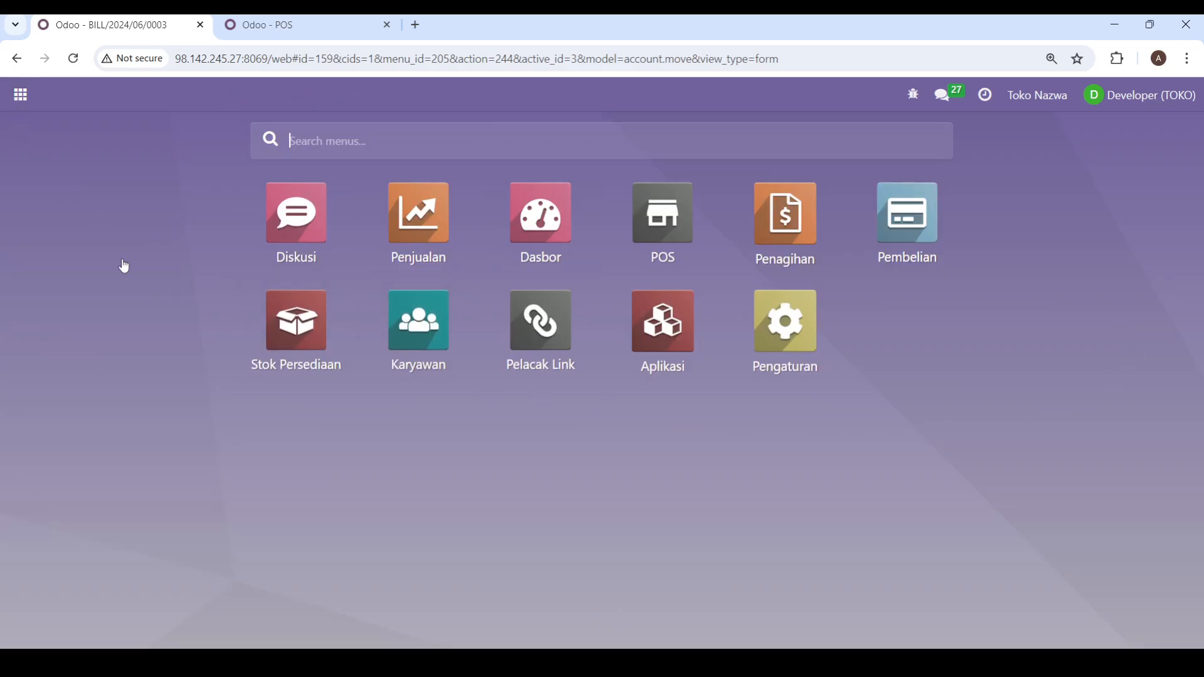
pyautogui.click(784, 248)
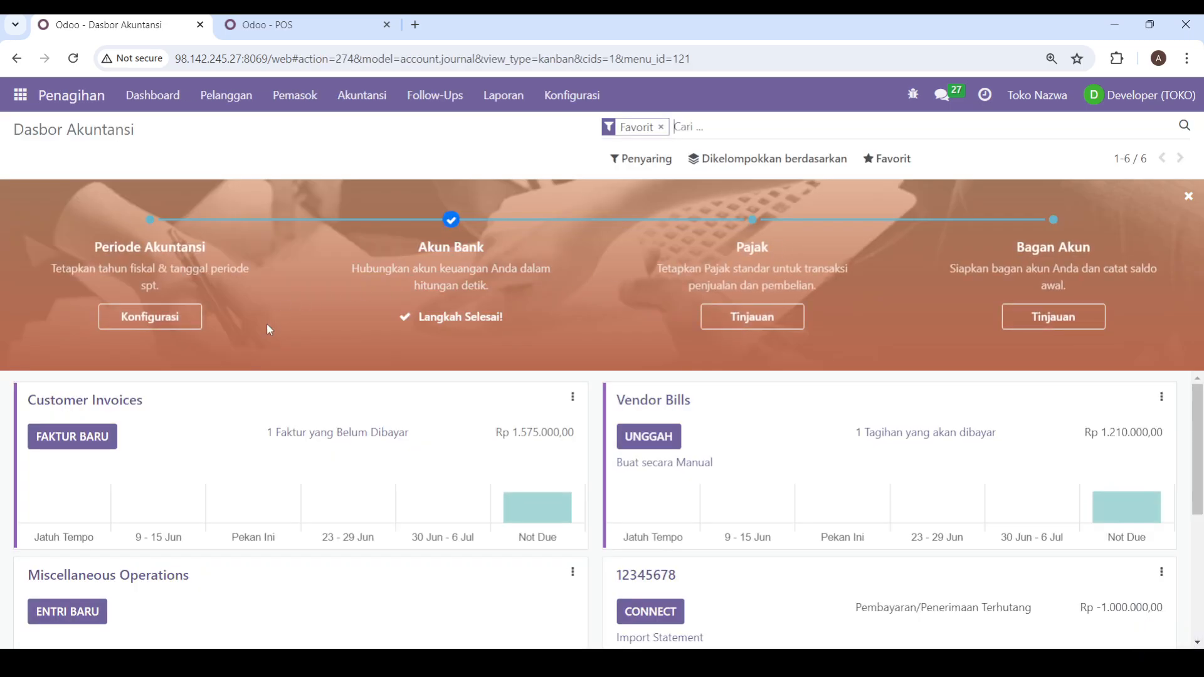
pyautogui.scroll(-3, 411, 474)
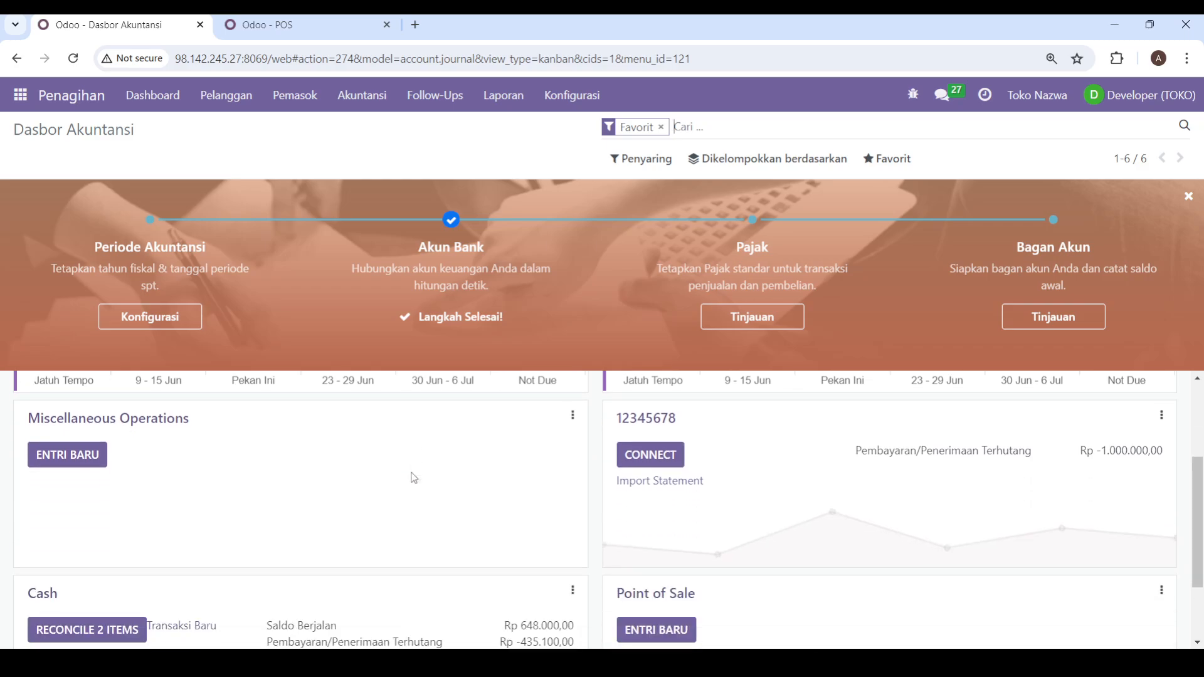
# Step: Open the unpaid Sindoro Makmur vendor bill through the dashboard's Vendor Bills overview
pyautogui.scroll(3, 411, 476)
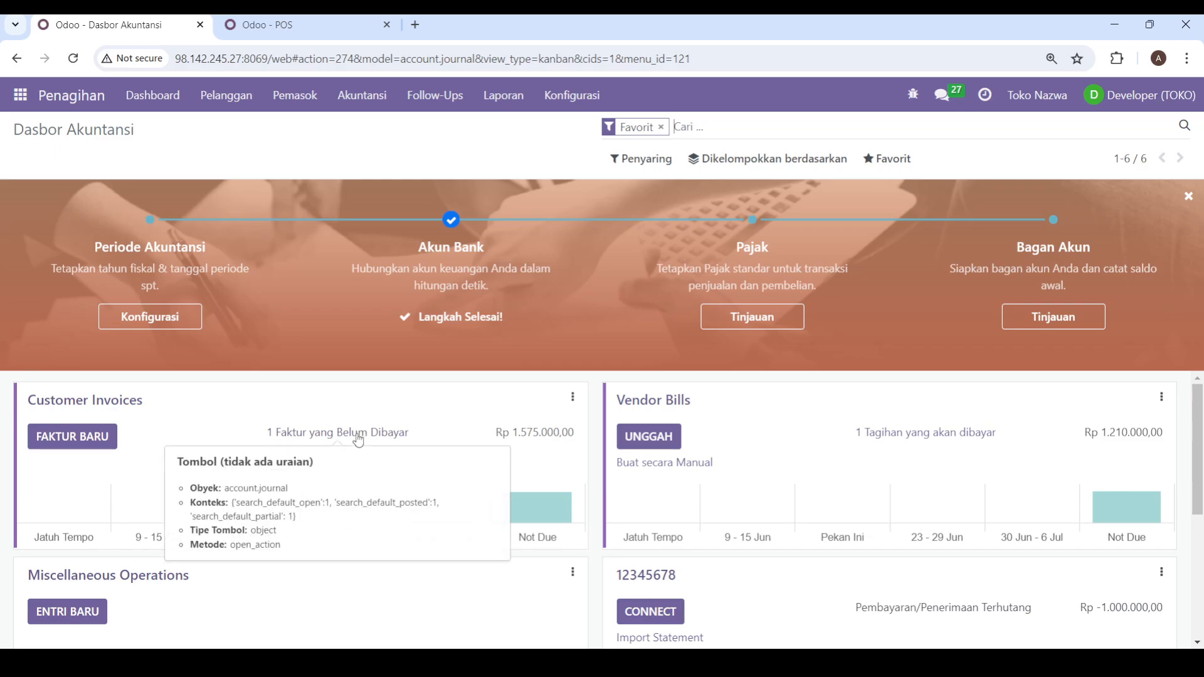
pyautogui.click(907, 440)
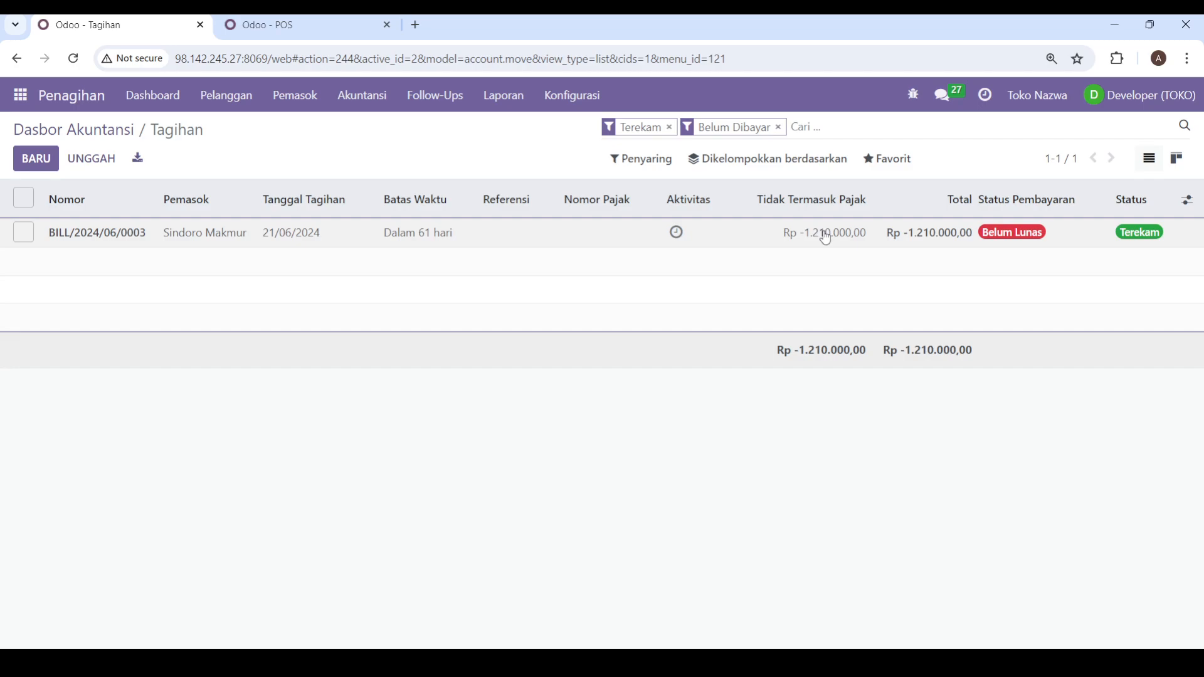
pyautogui.click(219, 239)
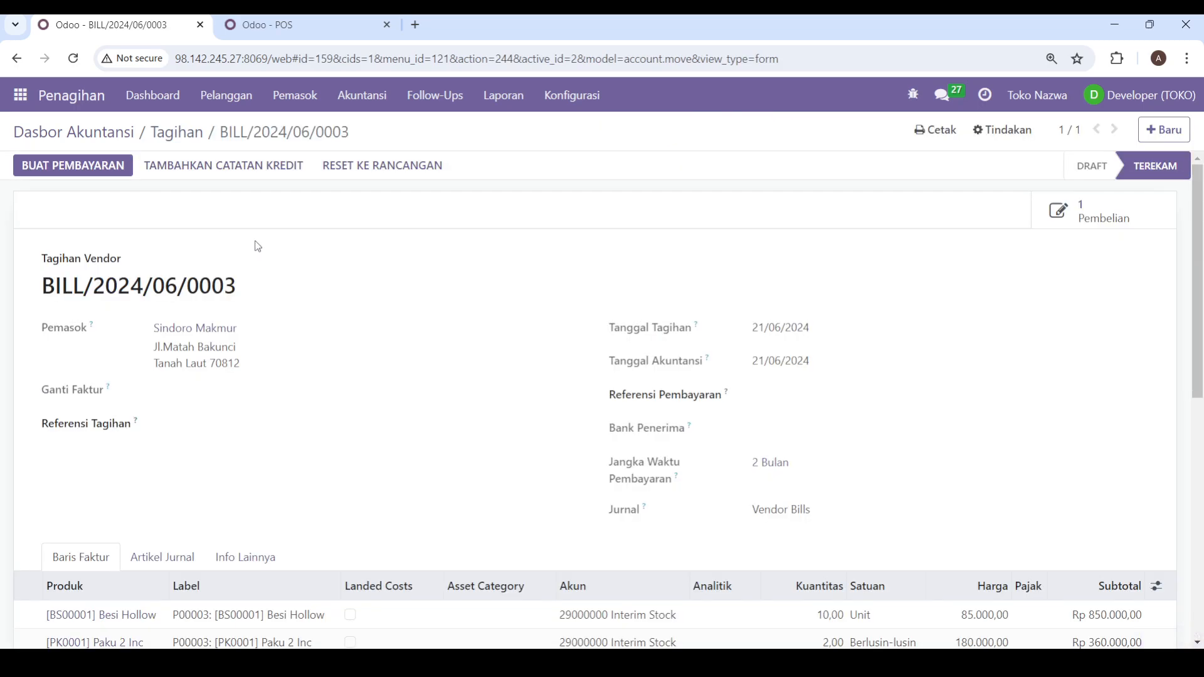
# Step: Examine the vendor bill's supplier, dates, payment term, product quantities, total and unpaid amount
pyautogui.scroll(-5, 301, 276)
pyautogui.scroll(1, 339, 295)
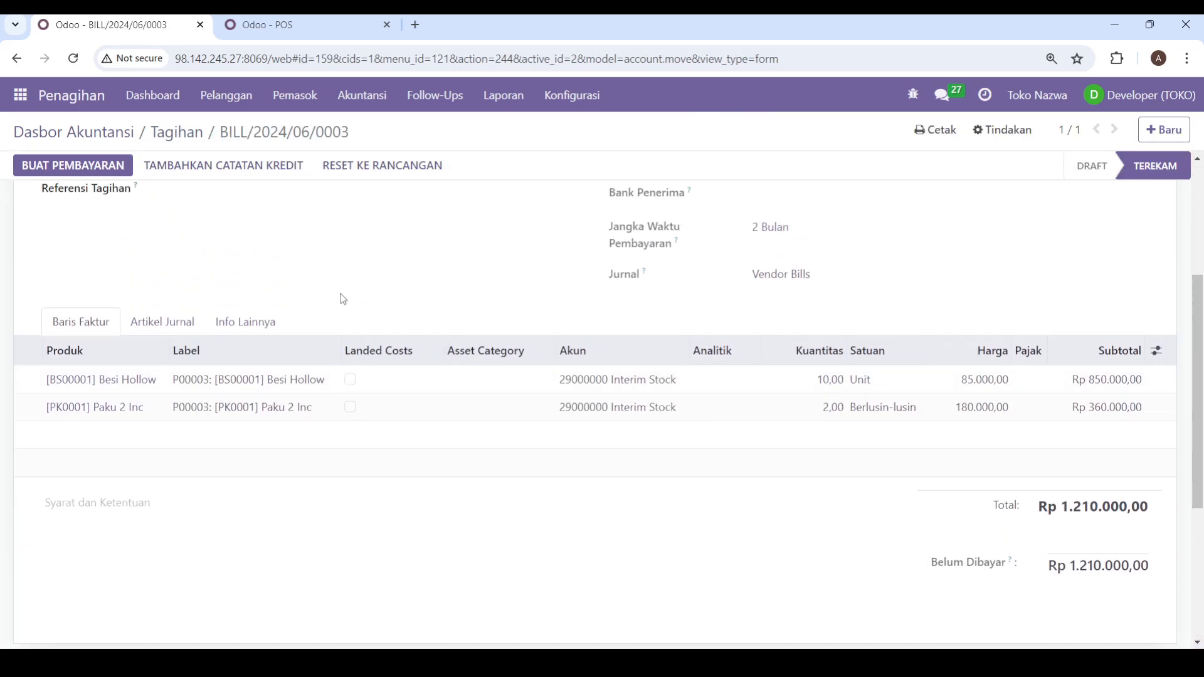
pyautogui.scroll(1, 334, 297)
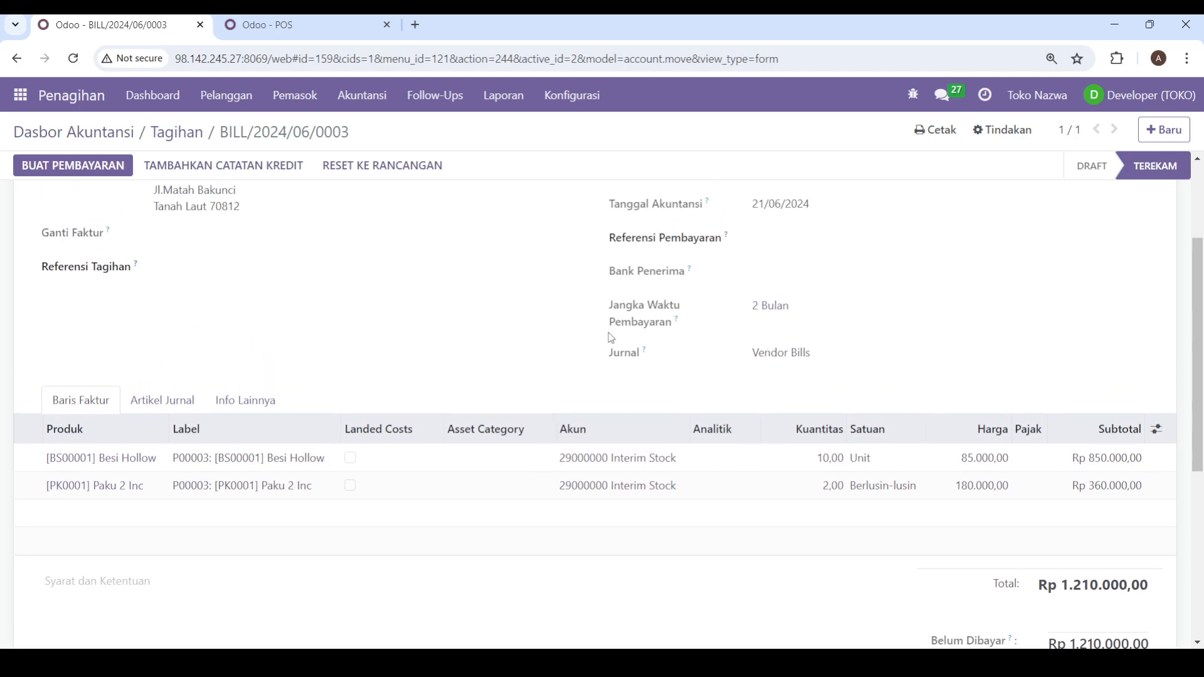
pyautogui.scroll(2, 611, 339)
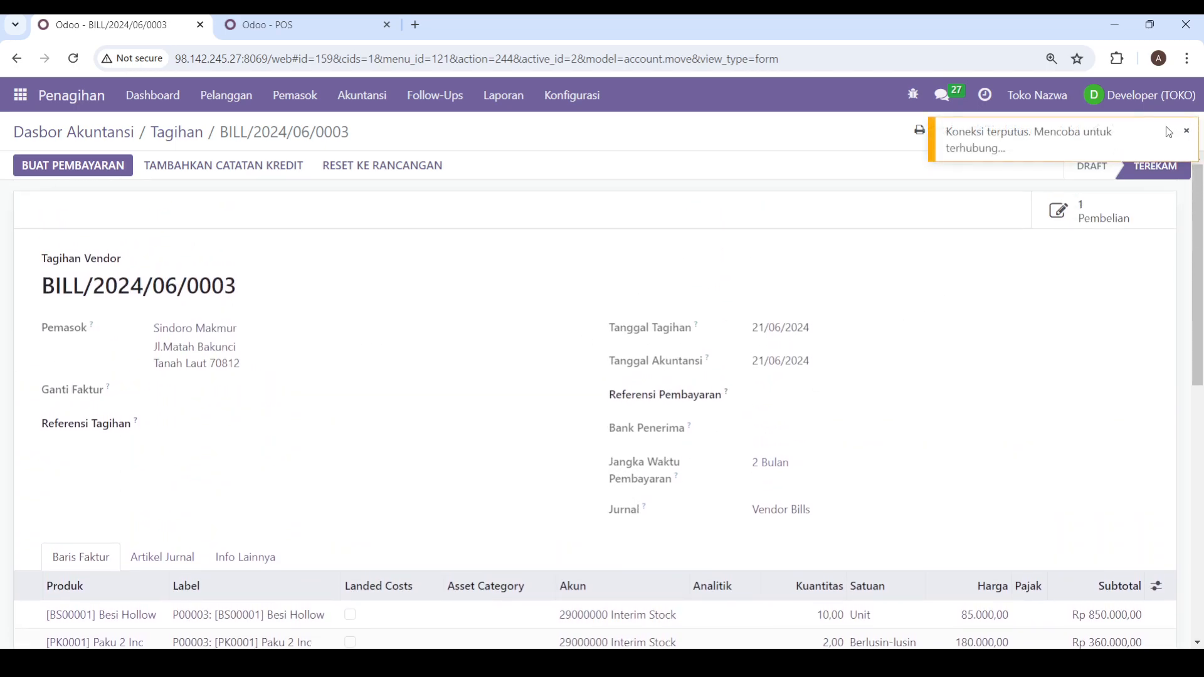
pyautogui.scroll(-1, 927, 377)
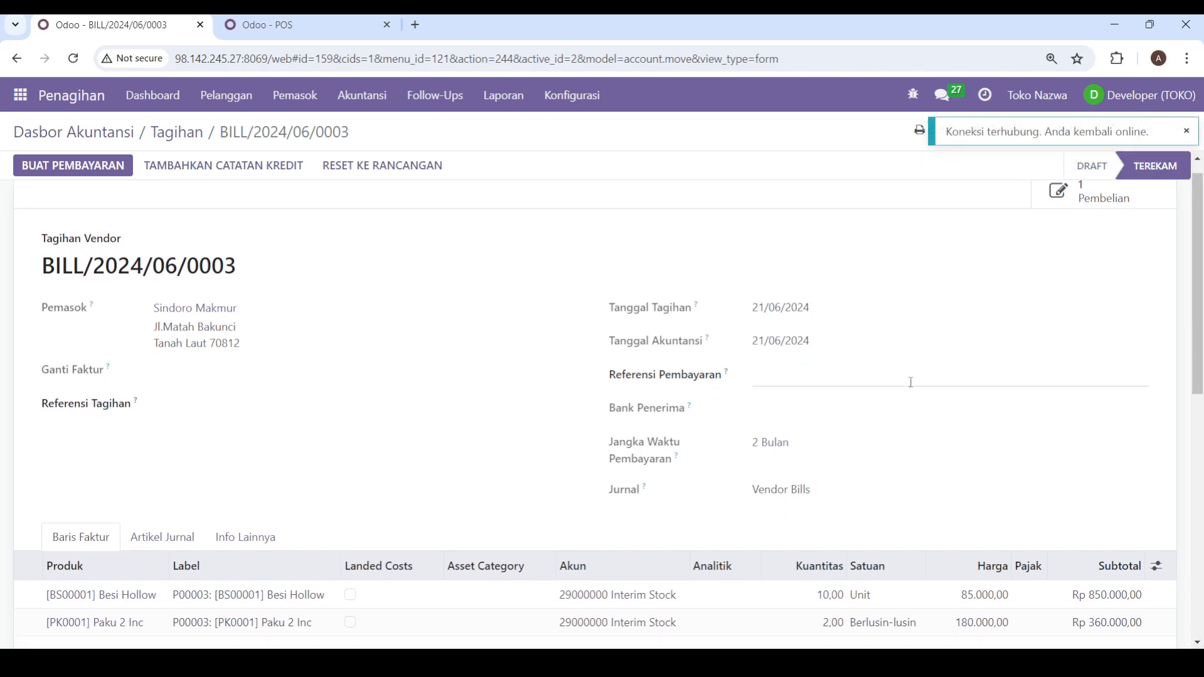
pyautogui.scroll(-2, 911, 382)
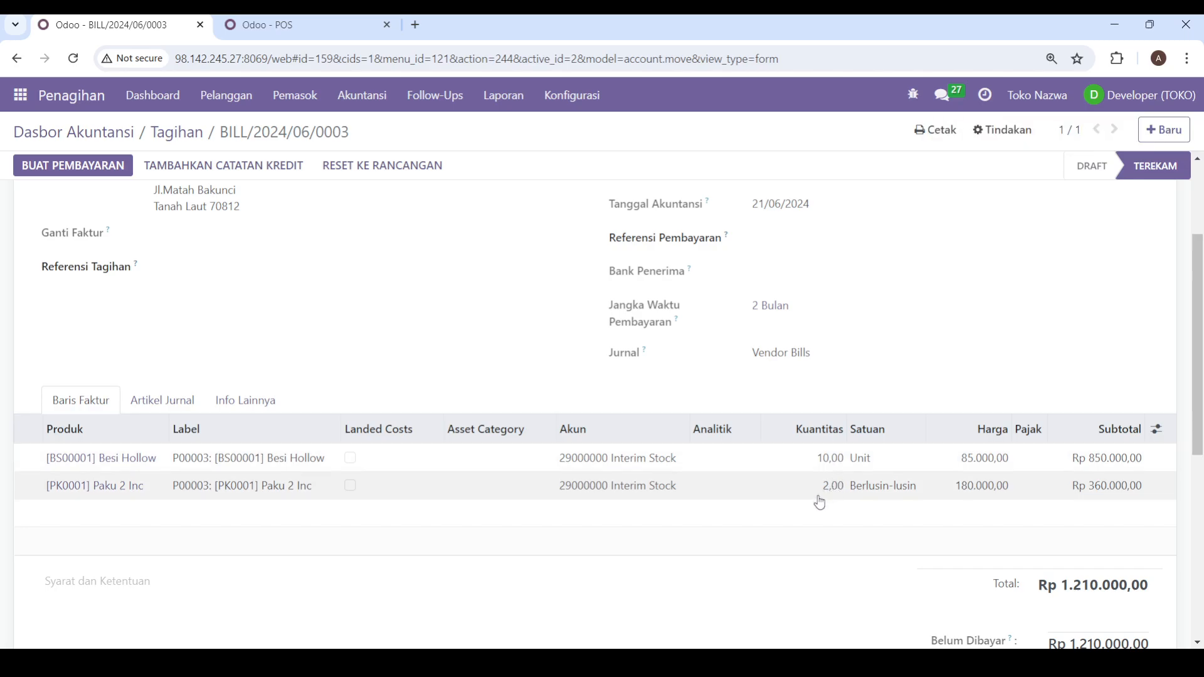
pyautogui.scroll(-1, 808, 546)
pyautogui.scroll(3, 826, 551)
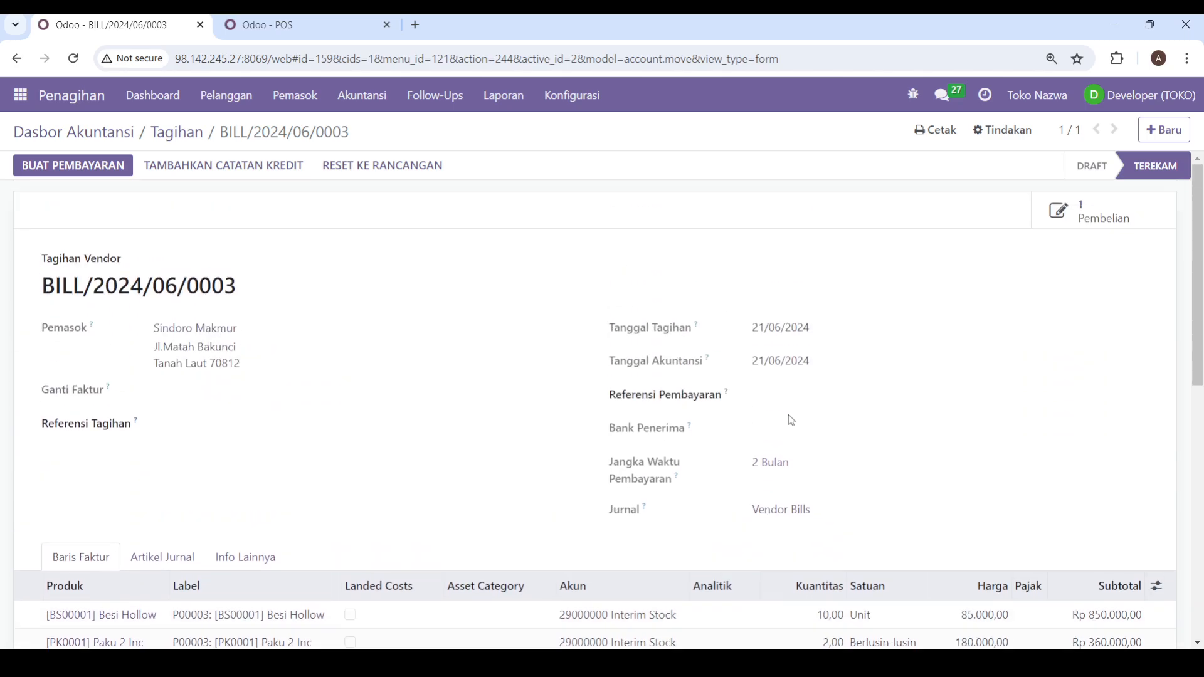
pyautogui.scroll(-1, 599, 489)
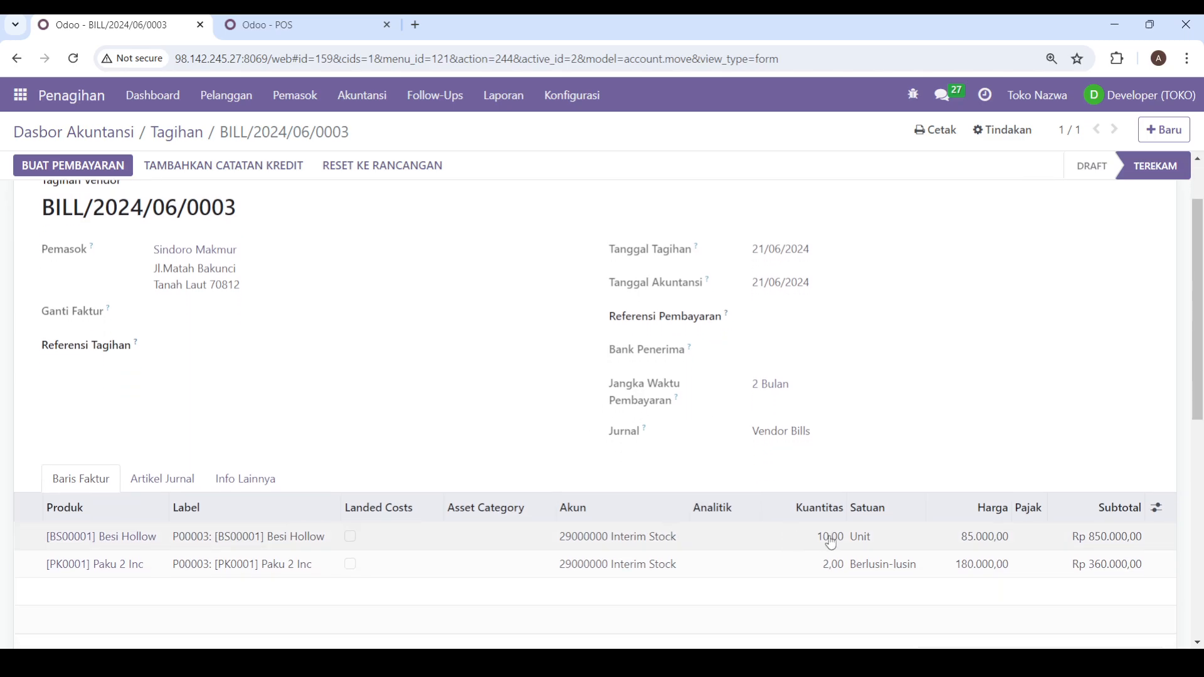
pyautogui.scroll(1, 821, 536)
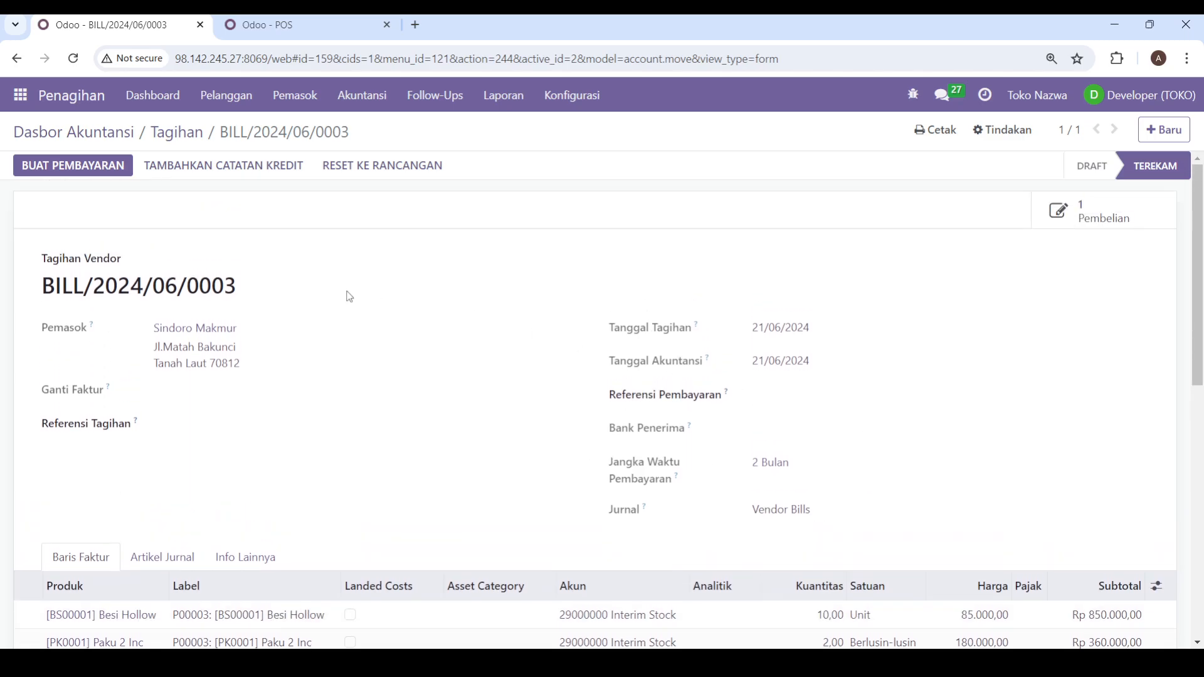
# Step: Register a payment for the Sindoro Makmur vendor bill using the Cash journal
pyautogui.click(105, 178)
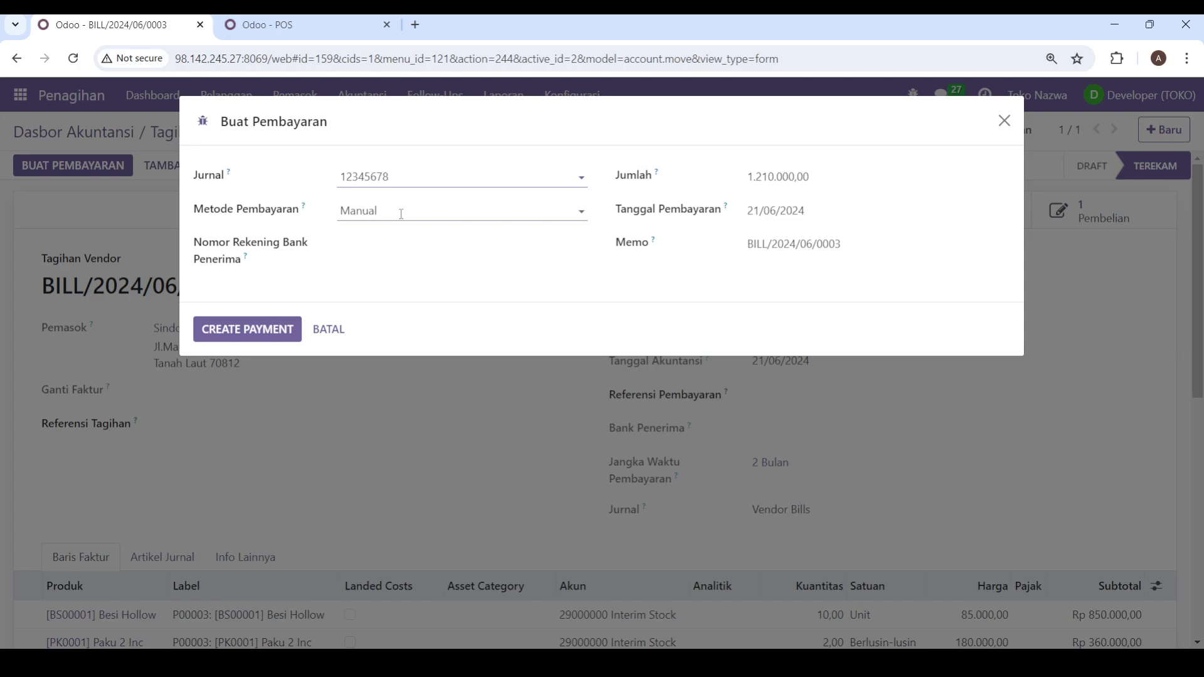
pyautogui.click(401, 214)
pyautogui.click(405, 176)
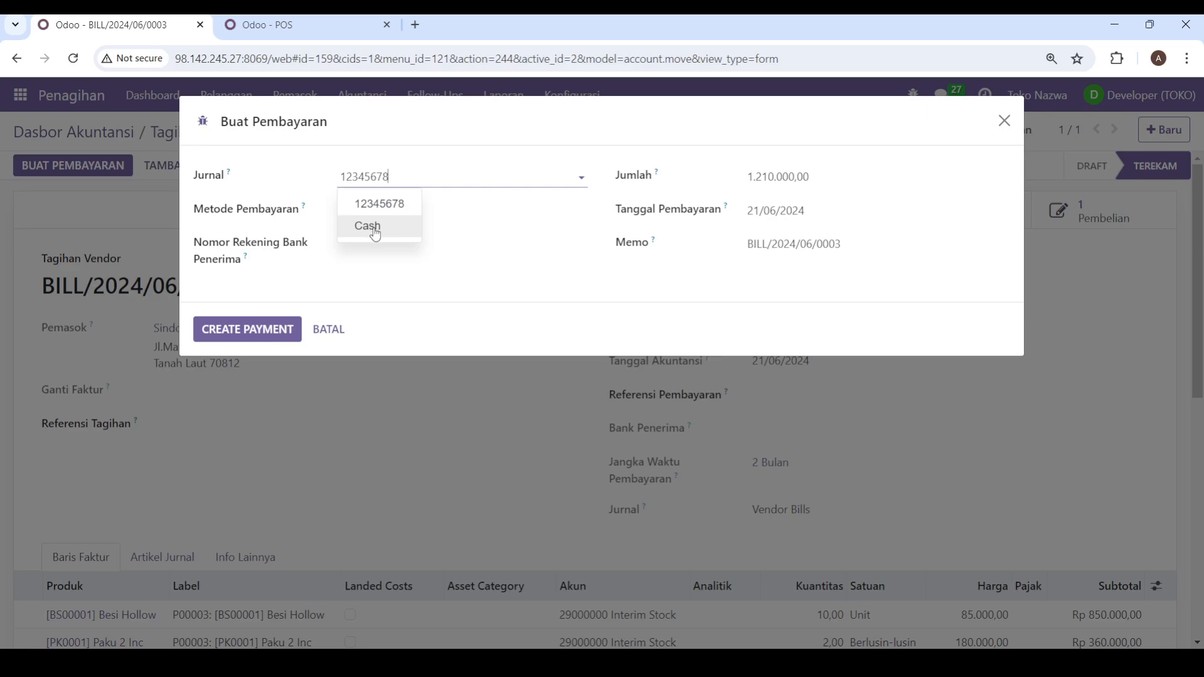
pyautogui.click(376, 227)
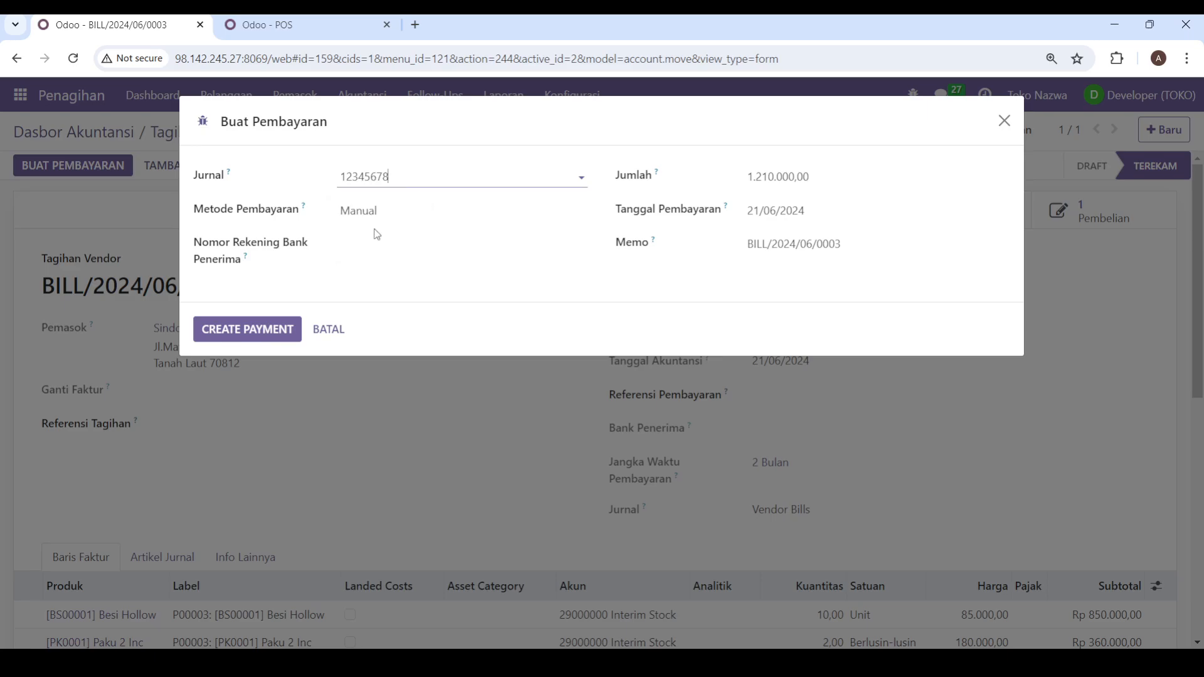
pyautogui.click(456, 260)
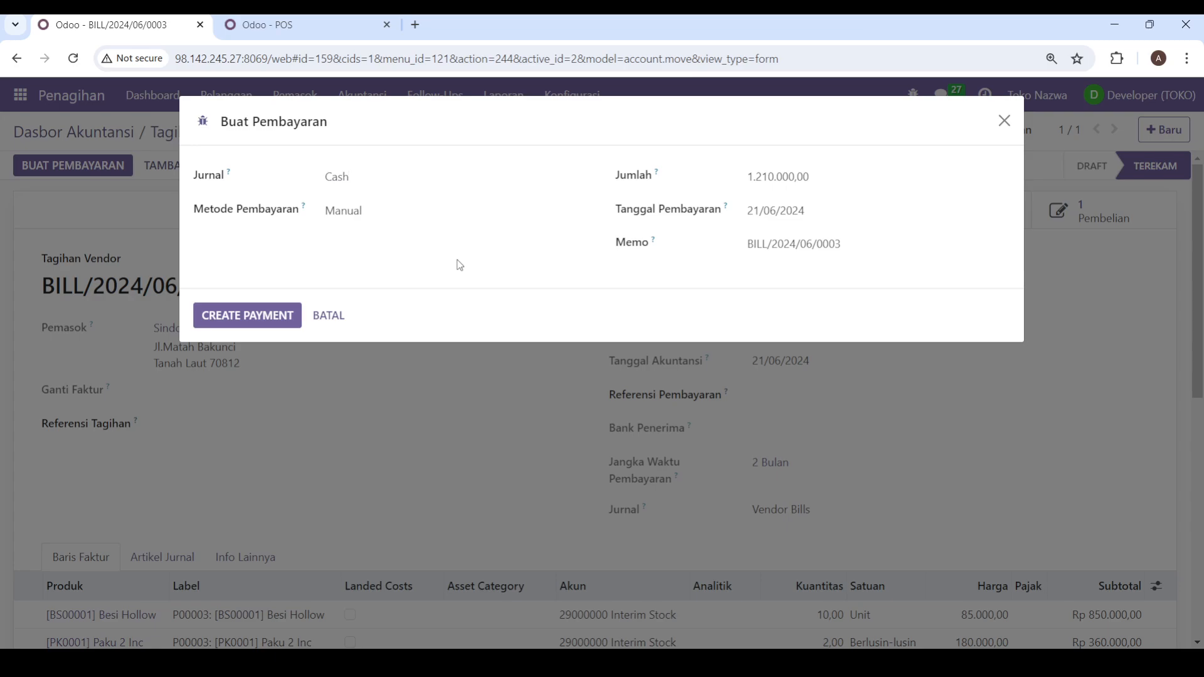
pyautogui.click(261, 315)
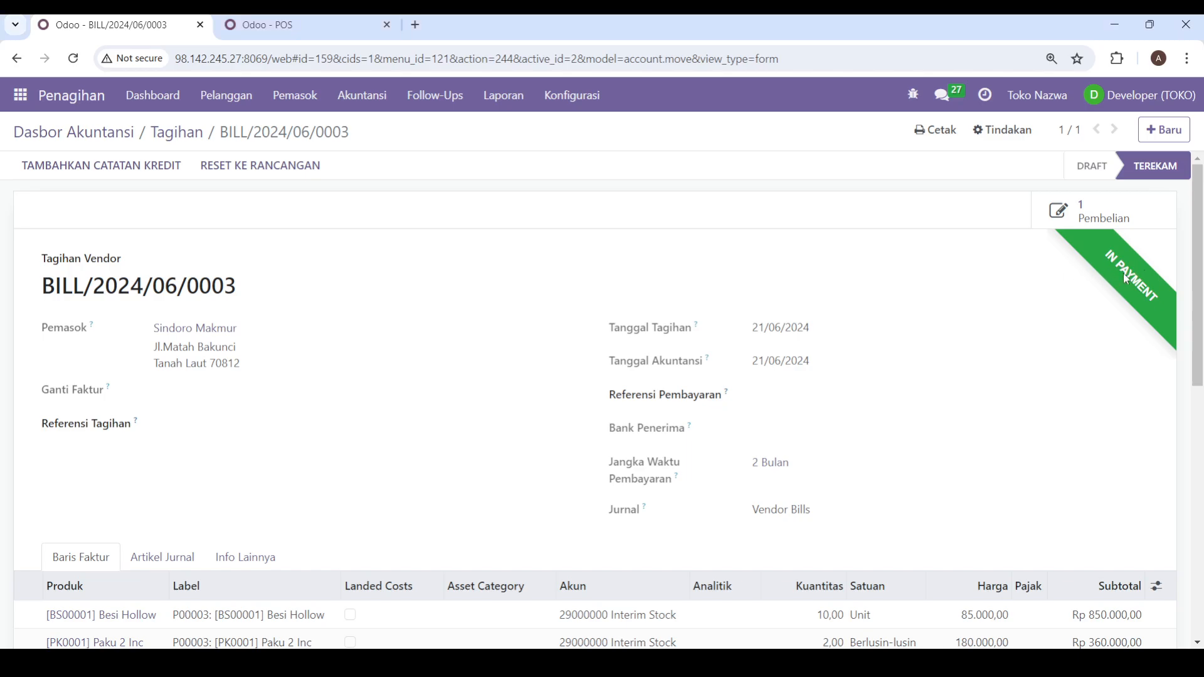
# Step: Check the vendor bill's payment status, payment date and remaining unpaid amount
pyautogui.scroll(-3, 1127, 279)
pyautogui.scroll(3, 1122, 289)
pyautogui.scroll(-5, 1128, 288)
pyautogui.scroll(-1, 1079, 320)
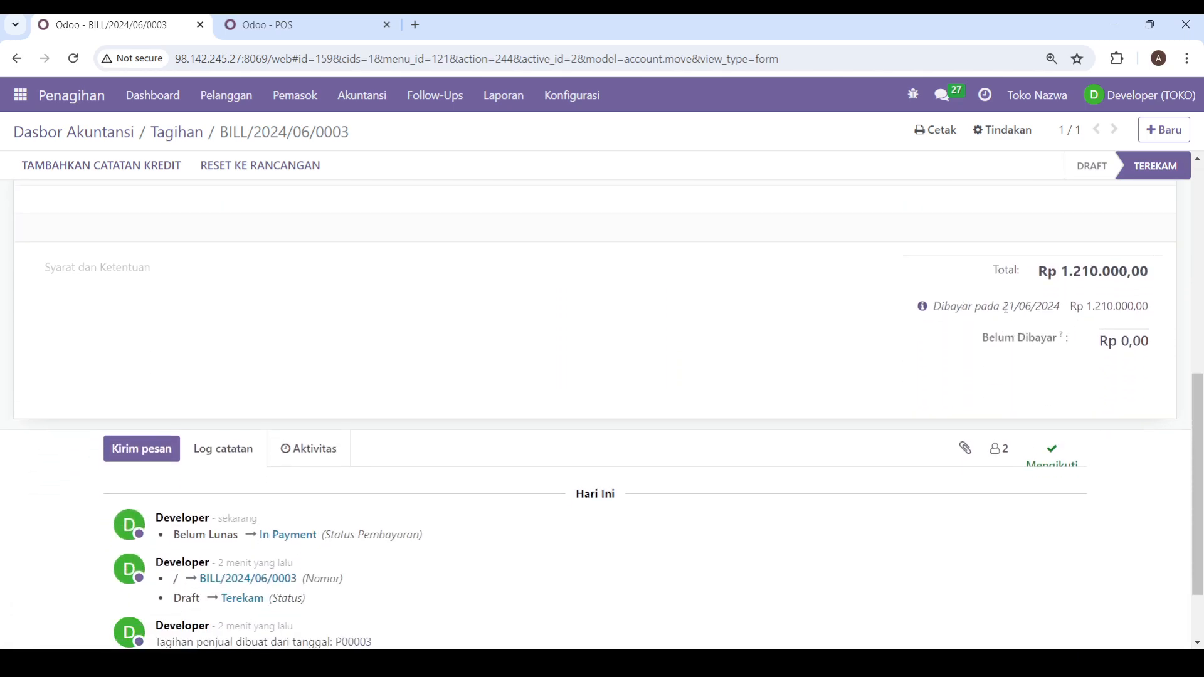
pyautogui.moveTo(1006, 308); pyautogui.dragTo(1066, 312)
pyautogui.click(1090, 303)
pyautogui.scroll(10, 1078, 333)
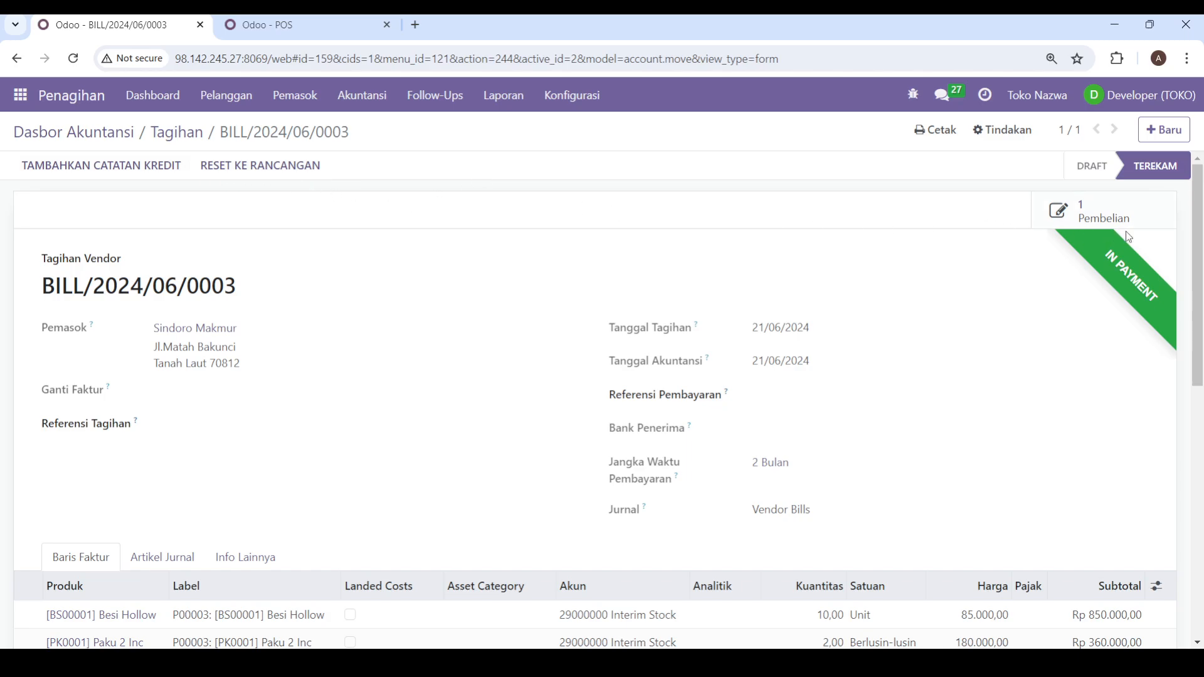
# Step: Return to the accounting dashboard, open the unpaid Toko Abadi Jaya perkasa customer invoice and inspect its Besi Hollow line
pyautogui.click(84, 102)
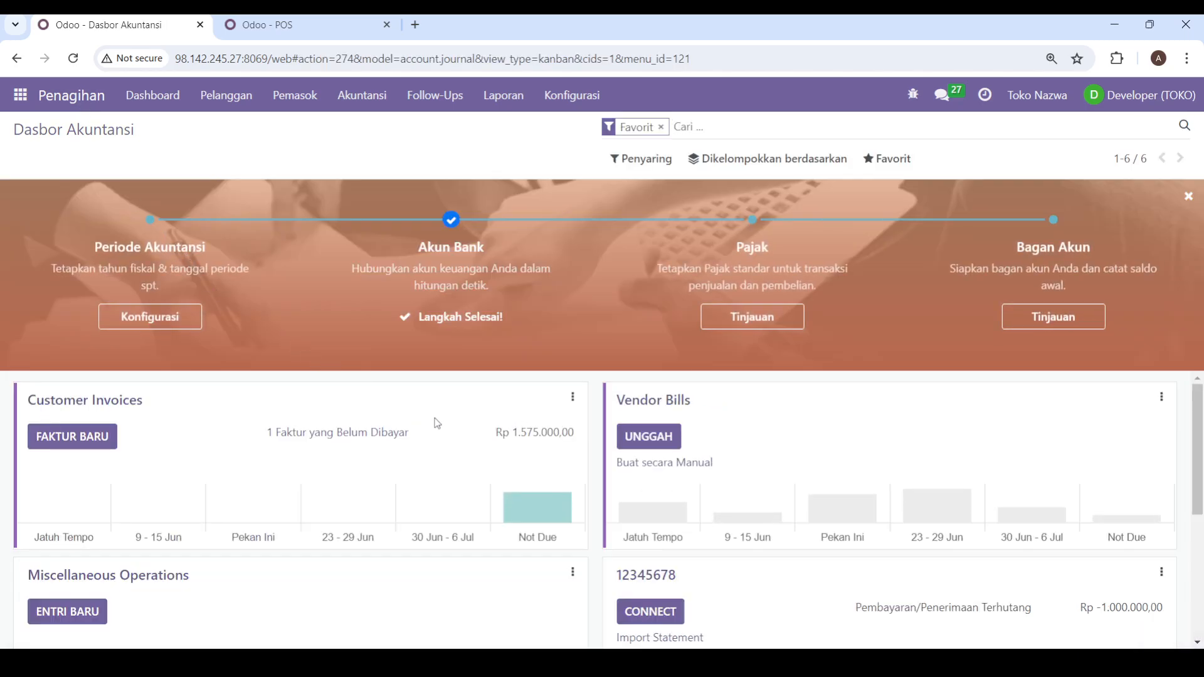
pyautogui.scroll(-4, 437, 424)
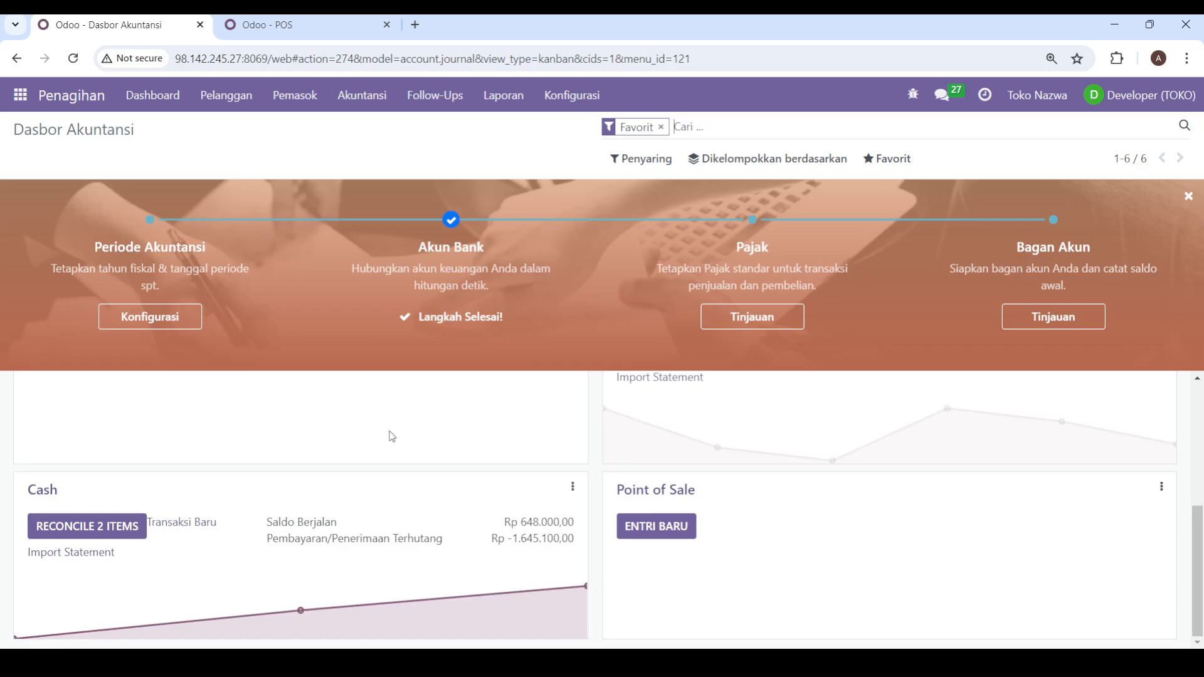
pyautogui.scroll(4, 392, 437)
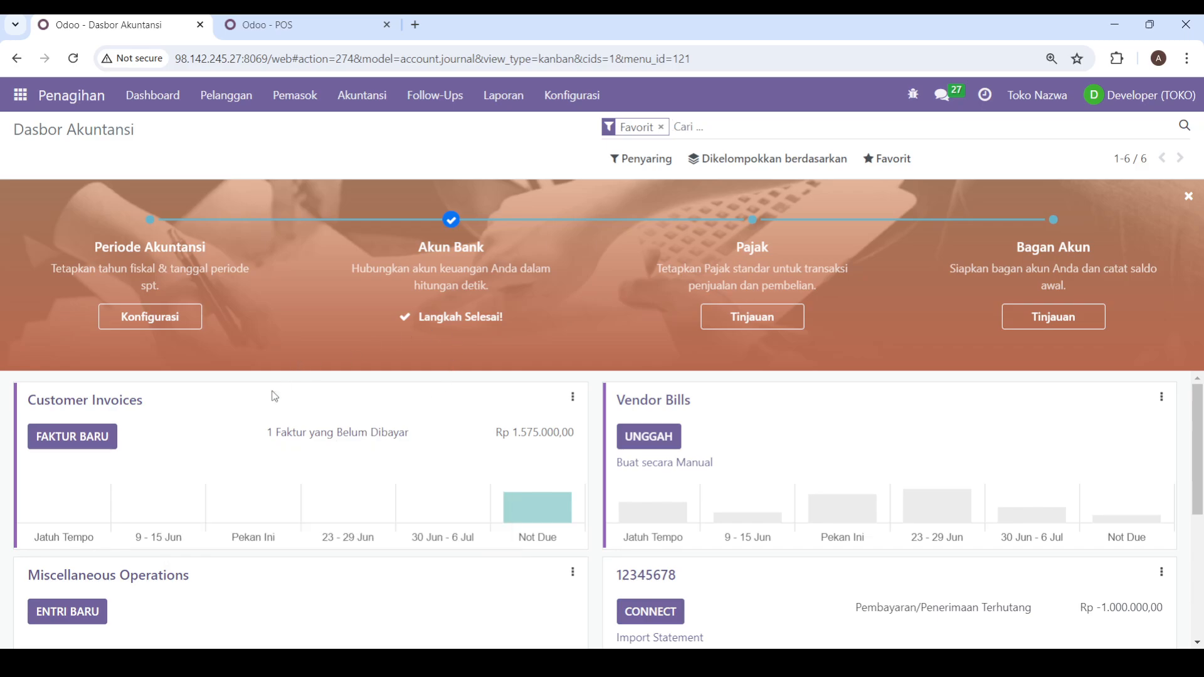
pyautogui.click(278, 437)
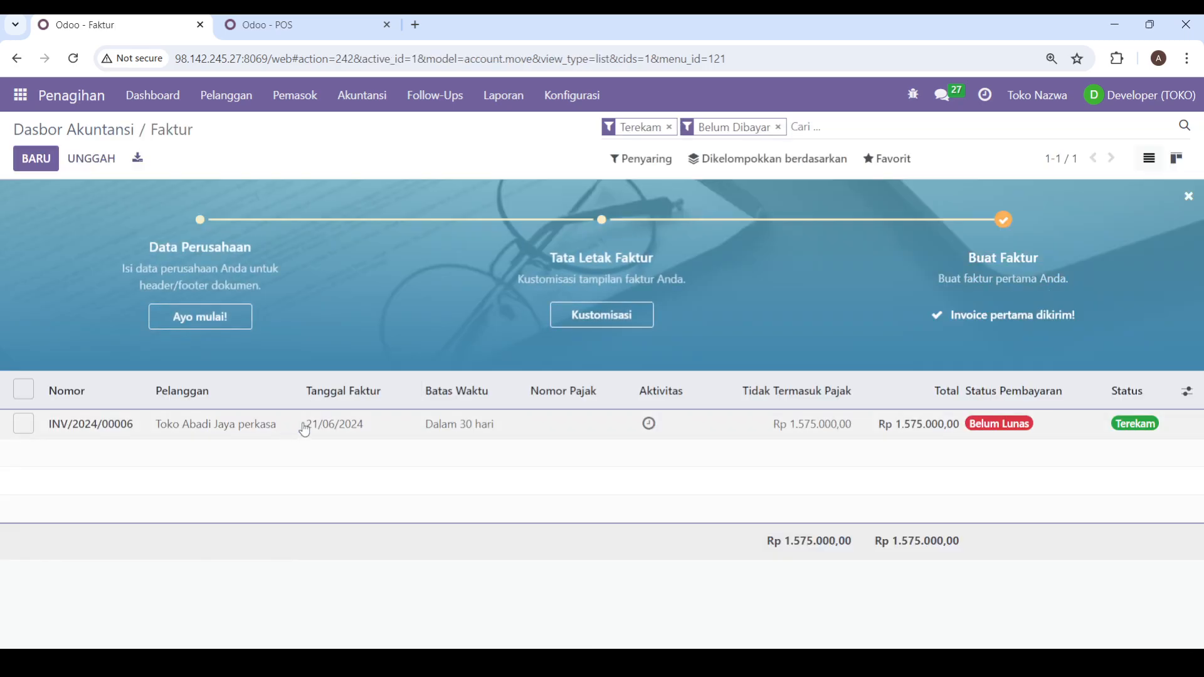
pyautogui.click(326, 431)
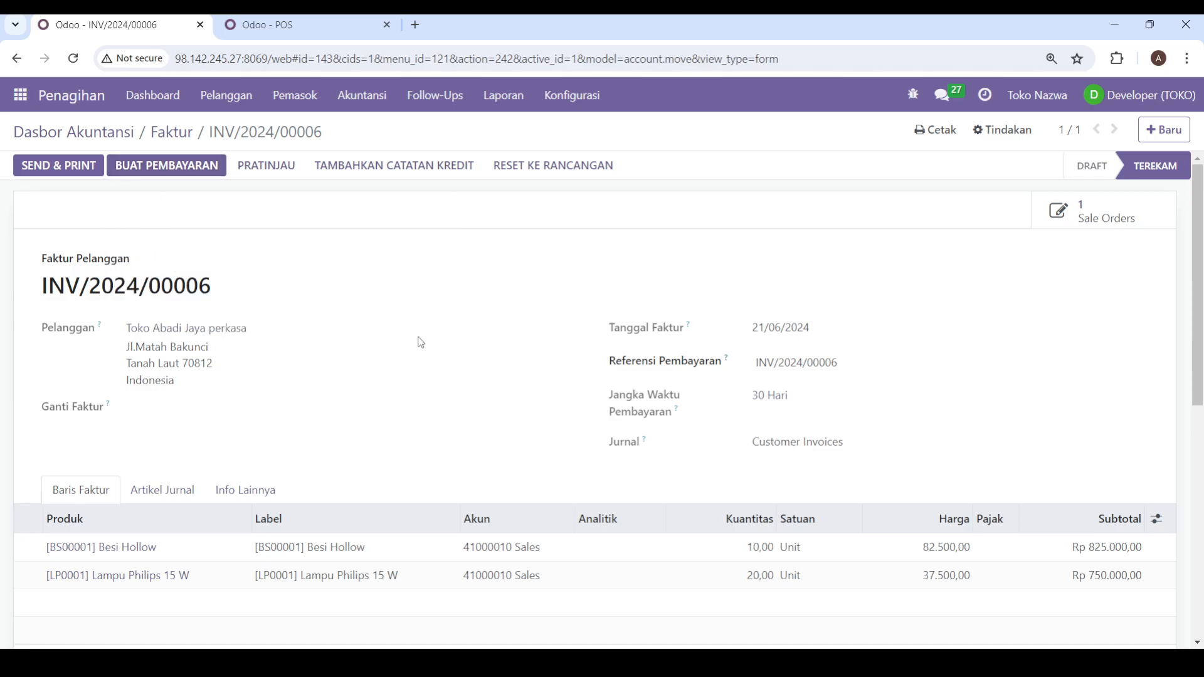
pyautogui.click(757, 558)
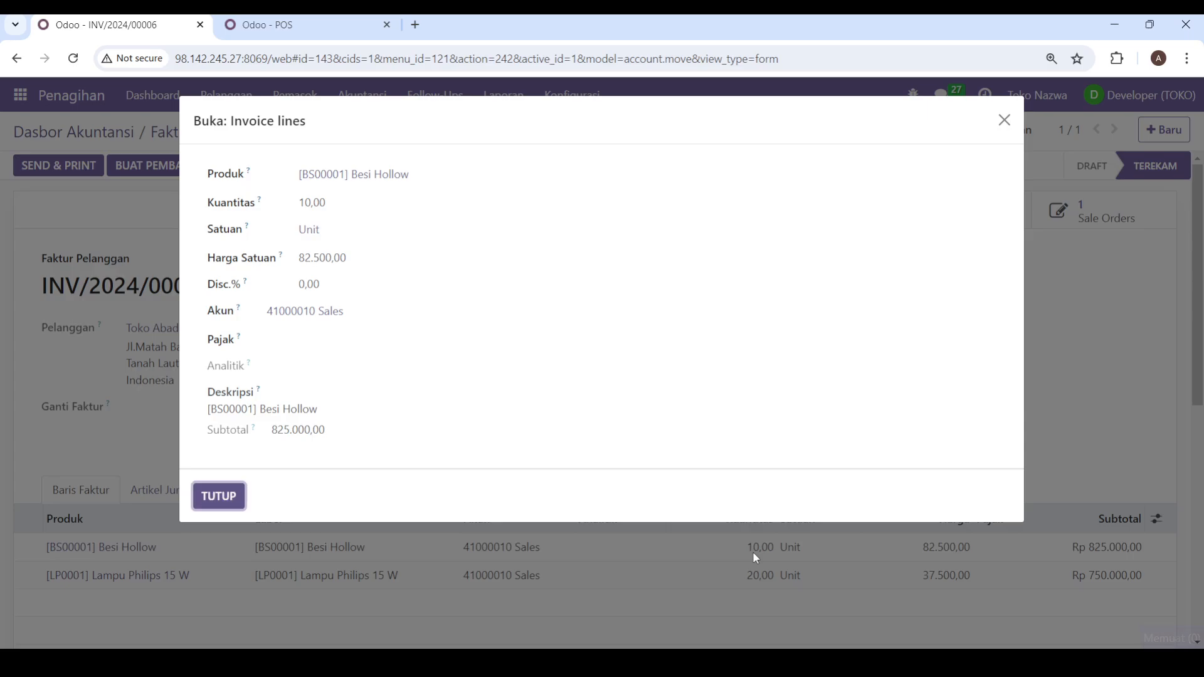
pyautogui.click(1004, 119)
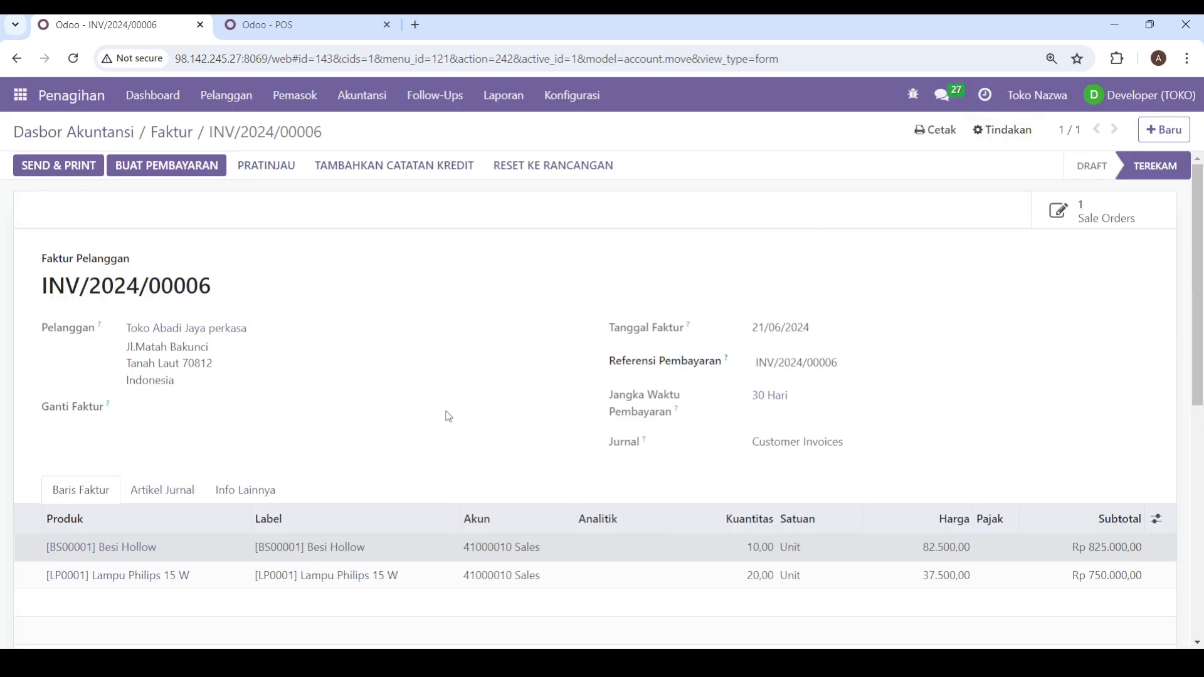
# Step: Register a payment for the Toko Abadi Jaya perkasa invoice using the Cash journal and check its payment summary
pyautogui.click(131, 165)
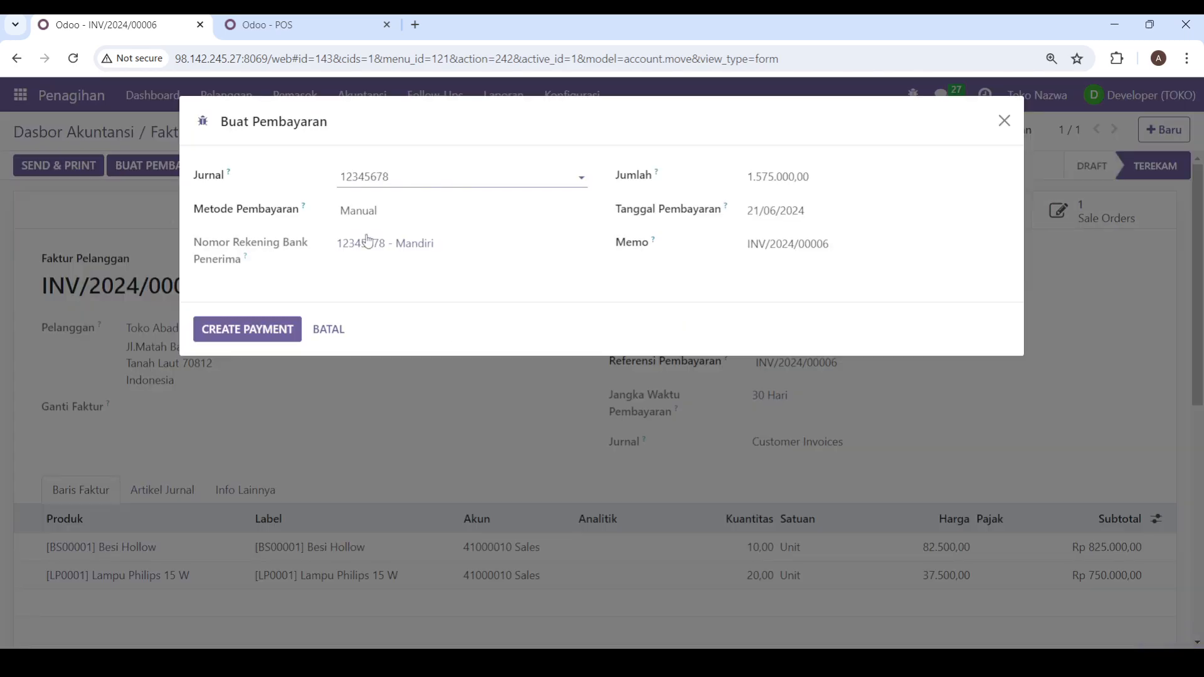
pyautogui.click(462, 180)
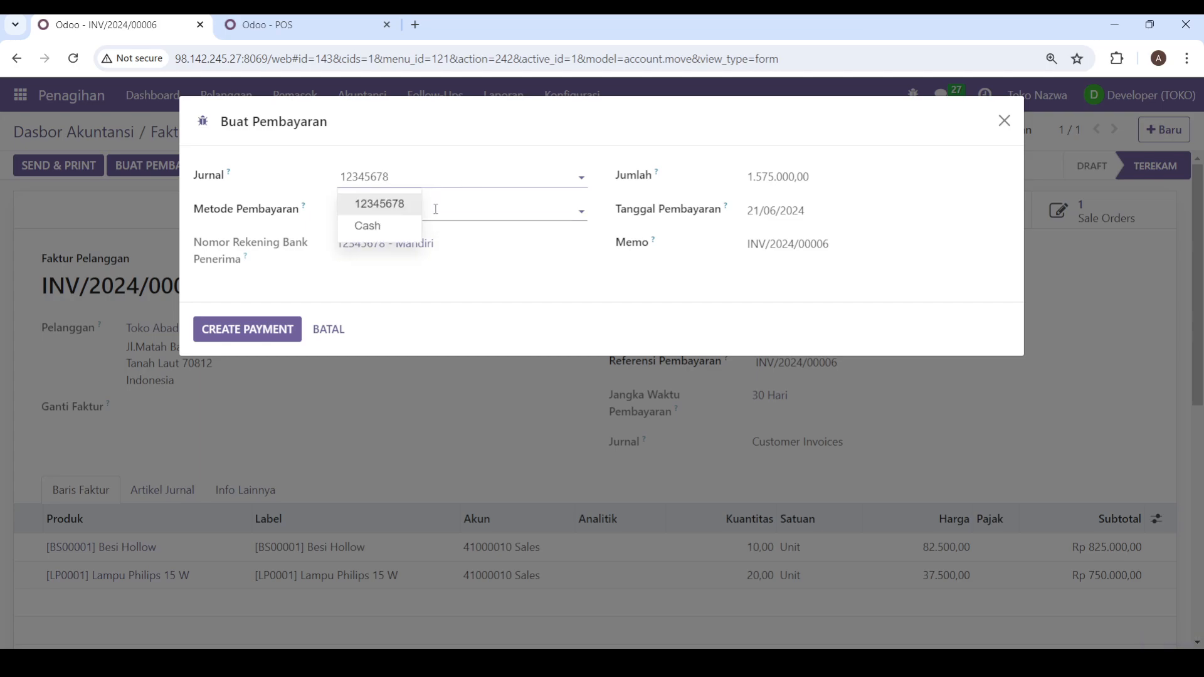
pyautogui.click(363, 226)
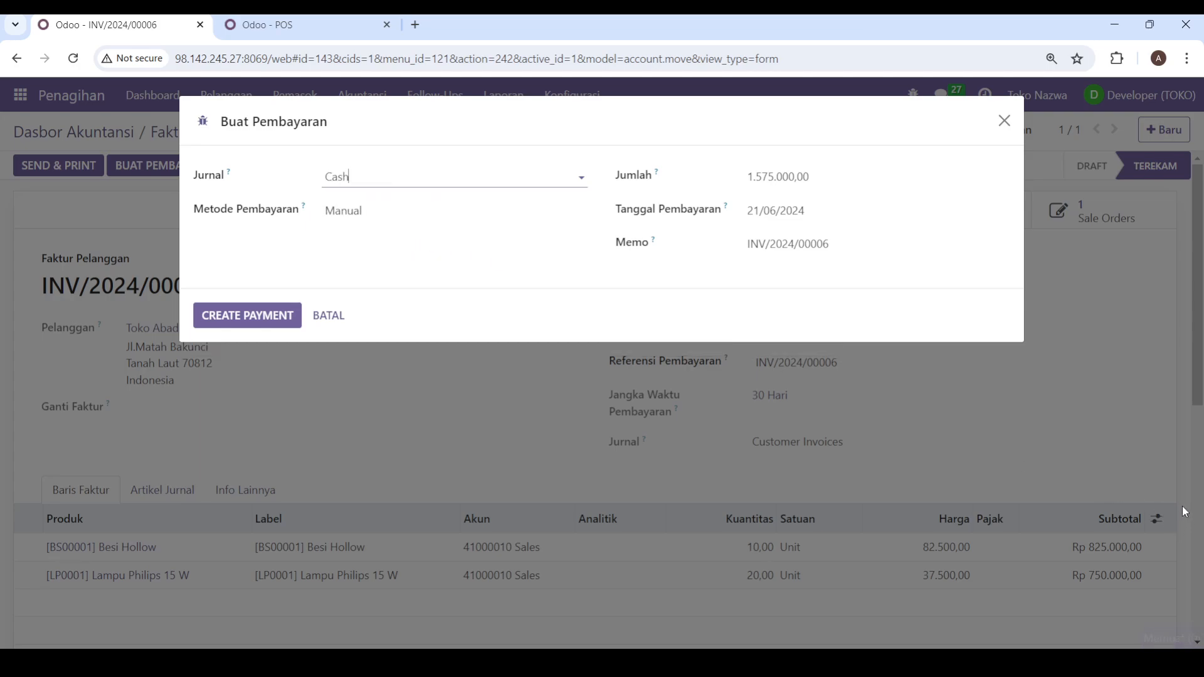
pyautogui.click(257, 317)
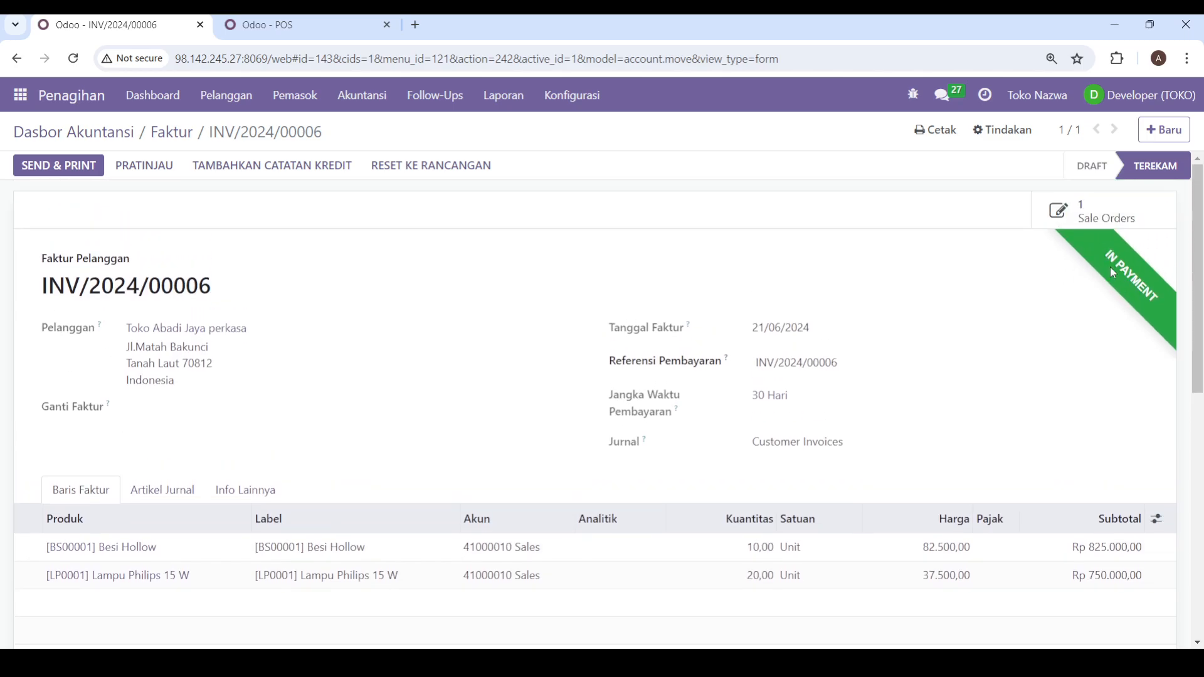
pyautogui.scroll(-5, 1066, 290)
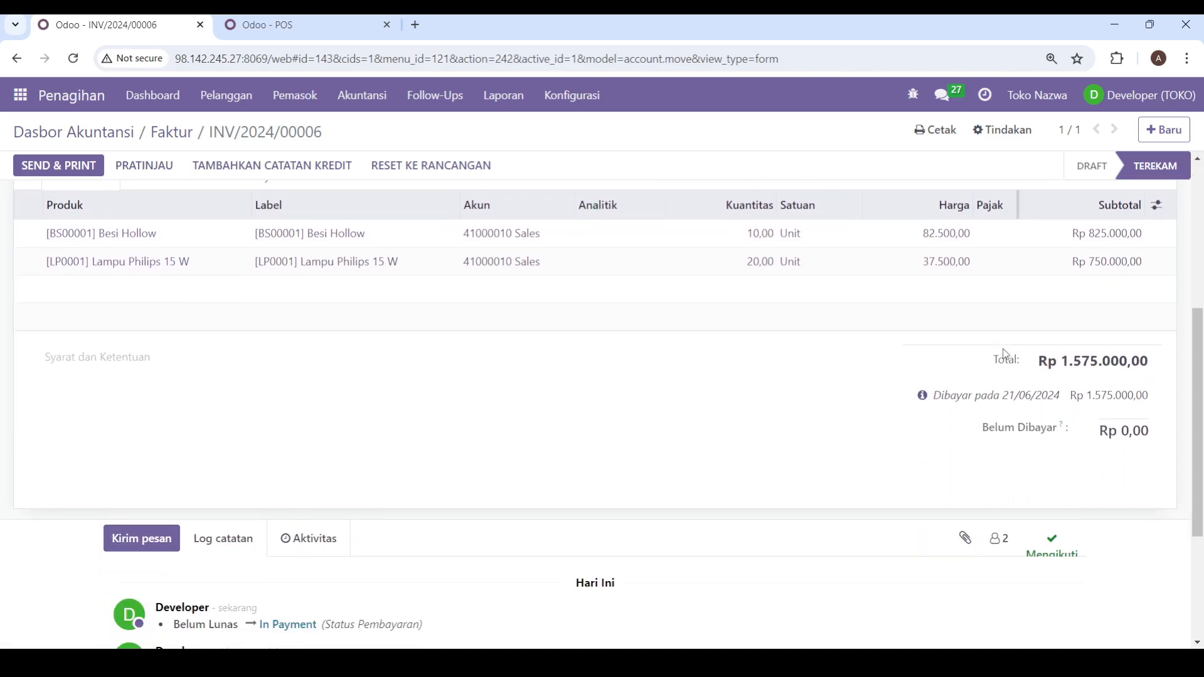
pyautogui.scroll(5, 1113, 282)
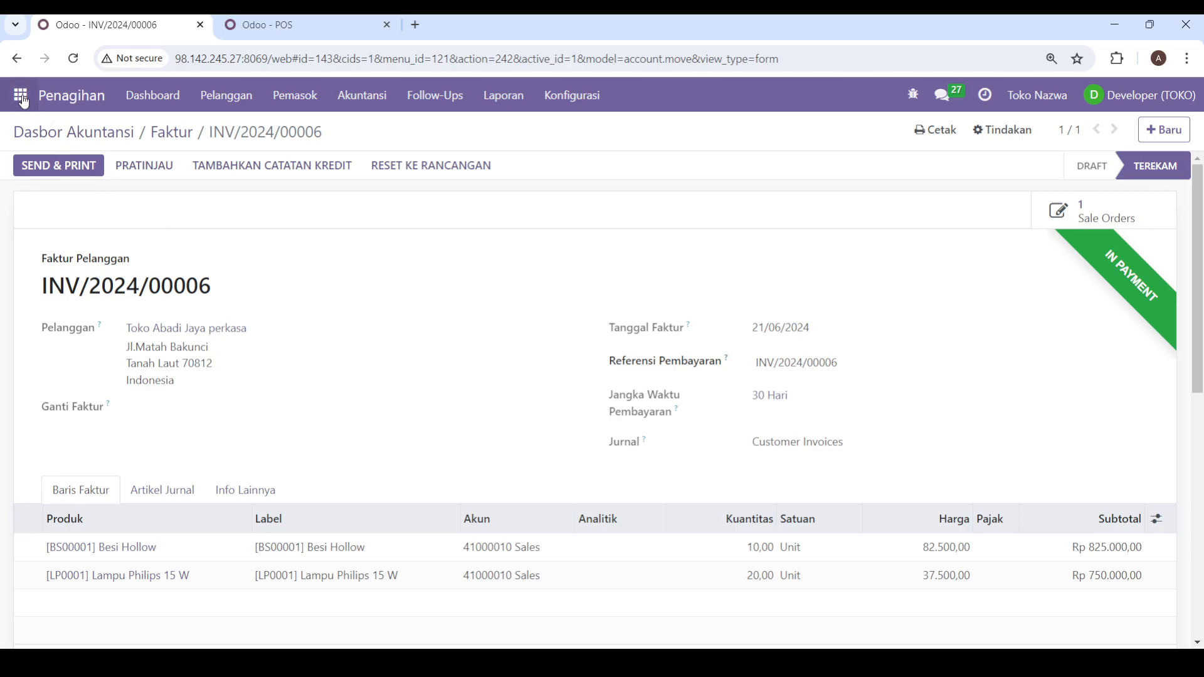
# Step: Return to the accounting dashboard and check the invoice, bill and Cash journal overviews
pyautogui.click(50, 99)
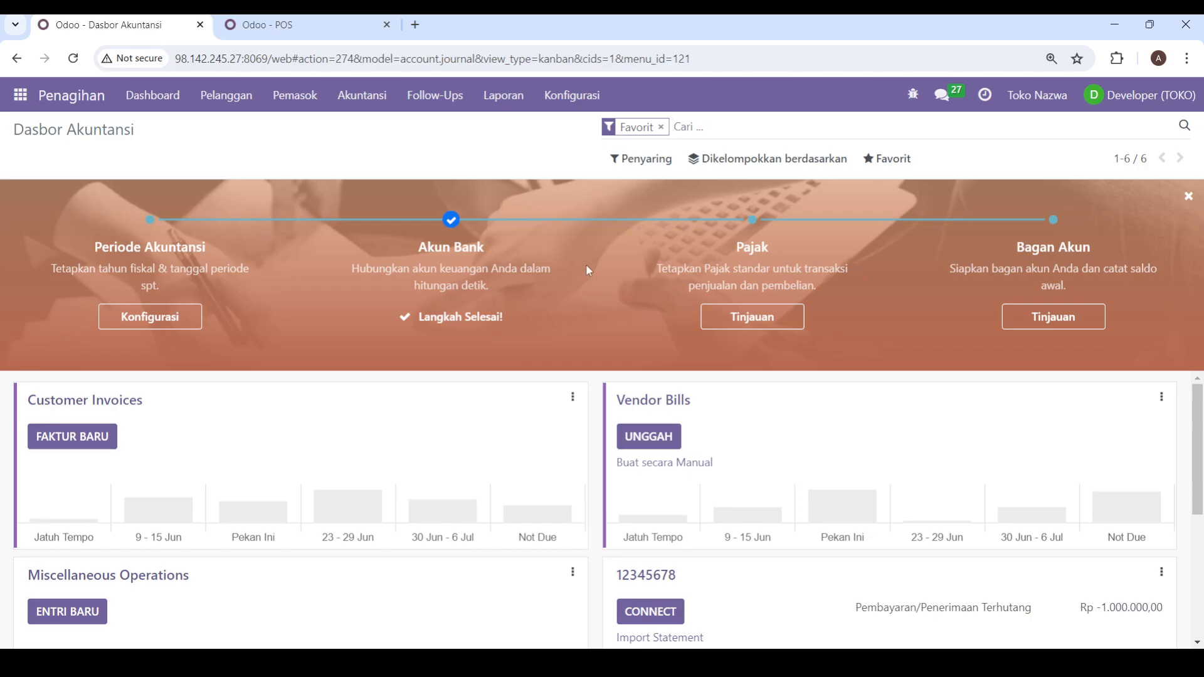
pyautogui.scroll(-1, 512, 580)
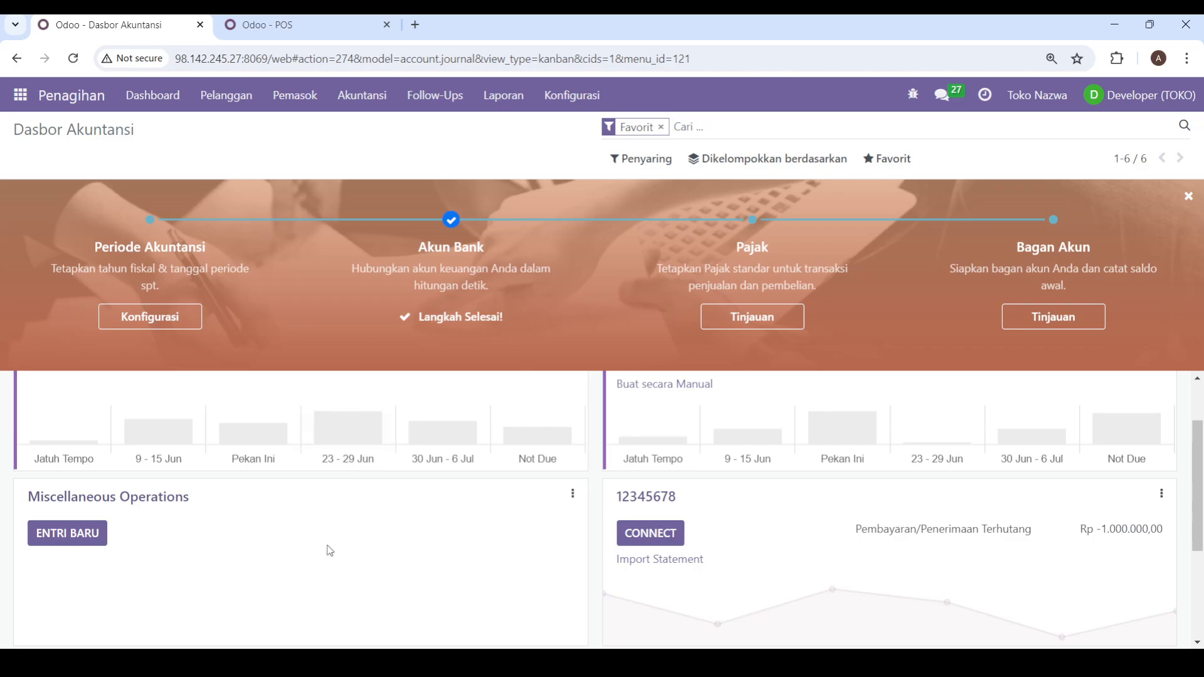
pyautogui.scroll(1, 330, 551)
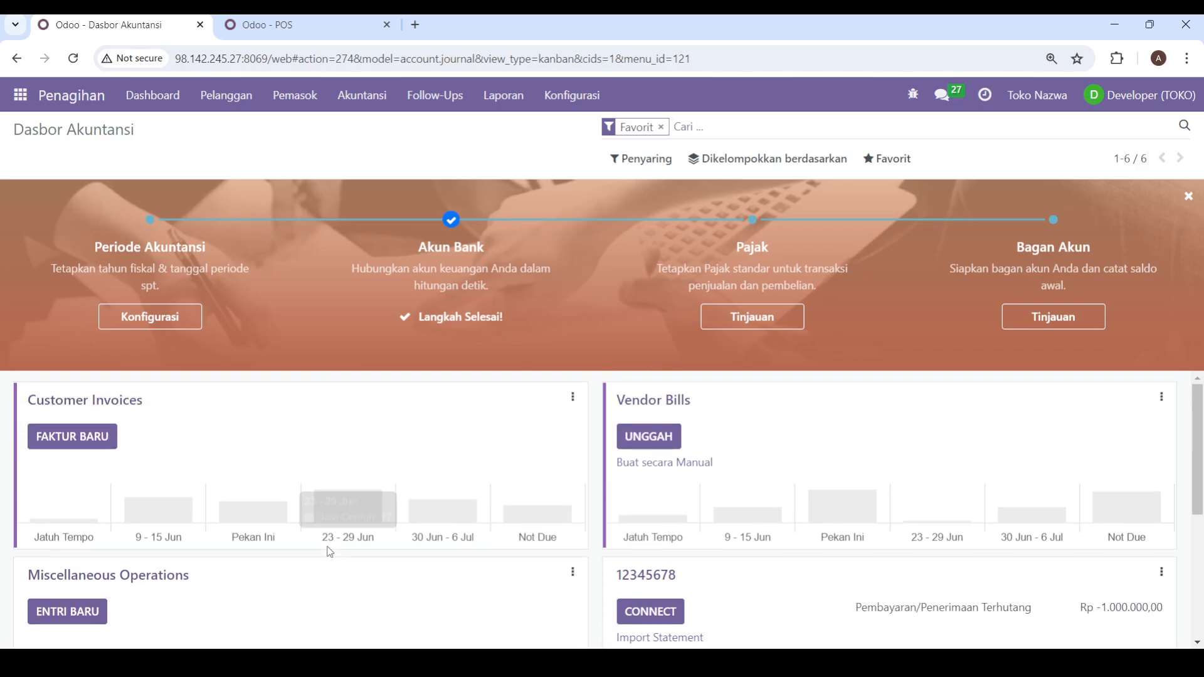
pyautogui.scroll(-4, 172, 446)
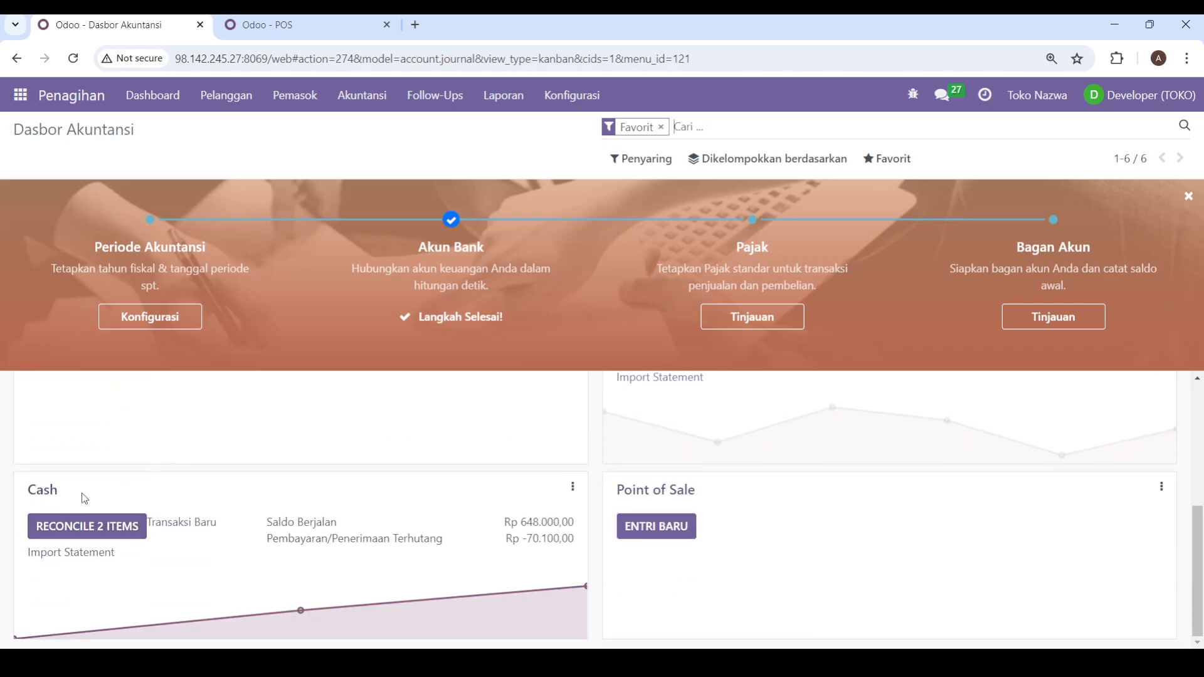
pyautogui.scroll(4, 193, 478)
pyautogui.scroll(-4, 213, 489)
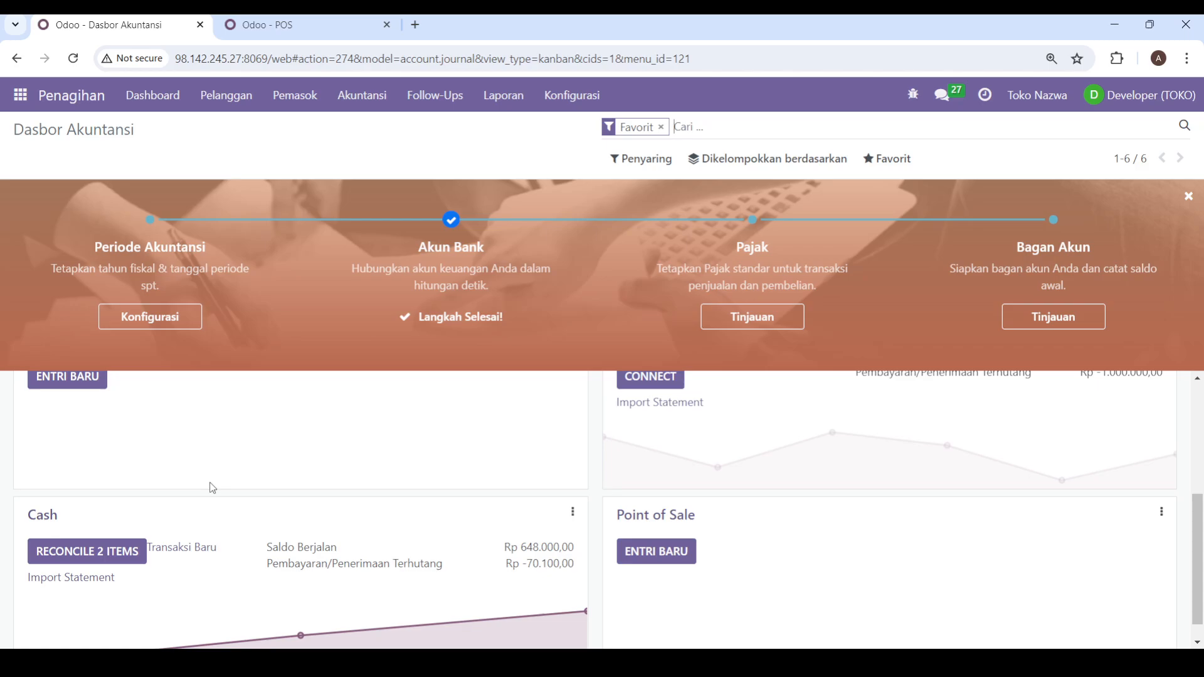
pyautogui.scroll(4, 213, 488)
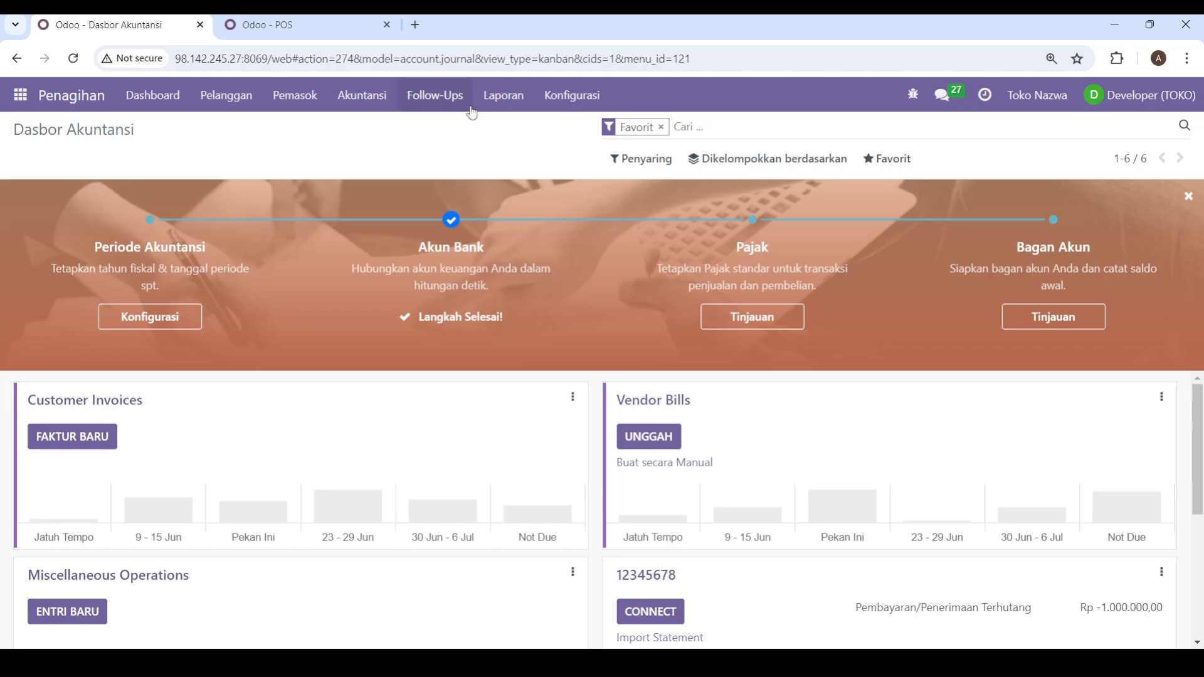
pyautogui.click(496, 102)
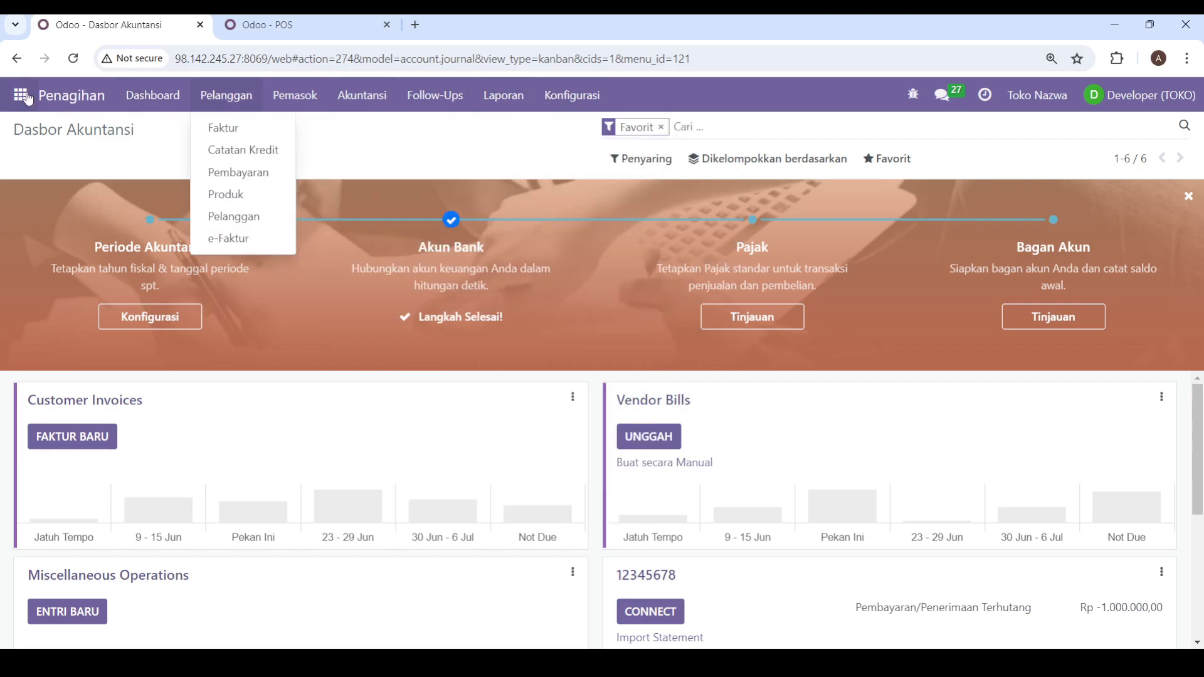
# Step: Switch to the Stok Persediaan module and open the Penyesuaian Stok Persediaan list to check on-hand quantities
pyautogui.click(22, 96)
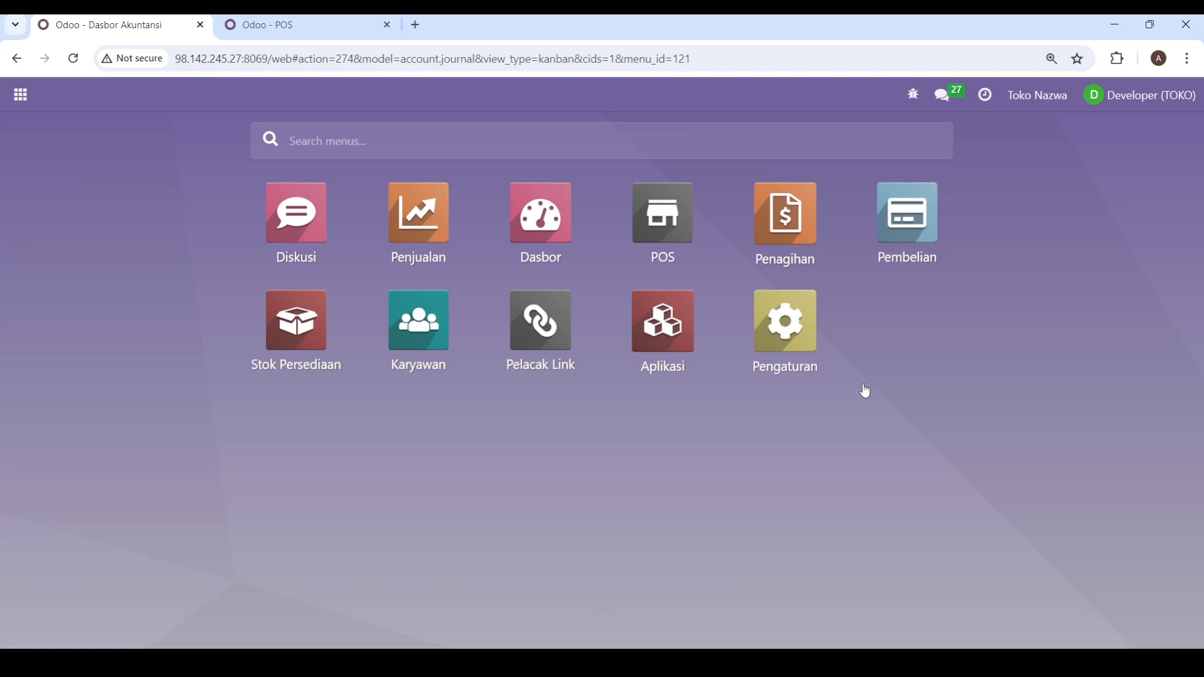
pyautogui.click(303, 322)
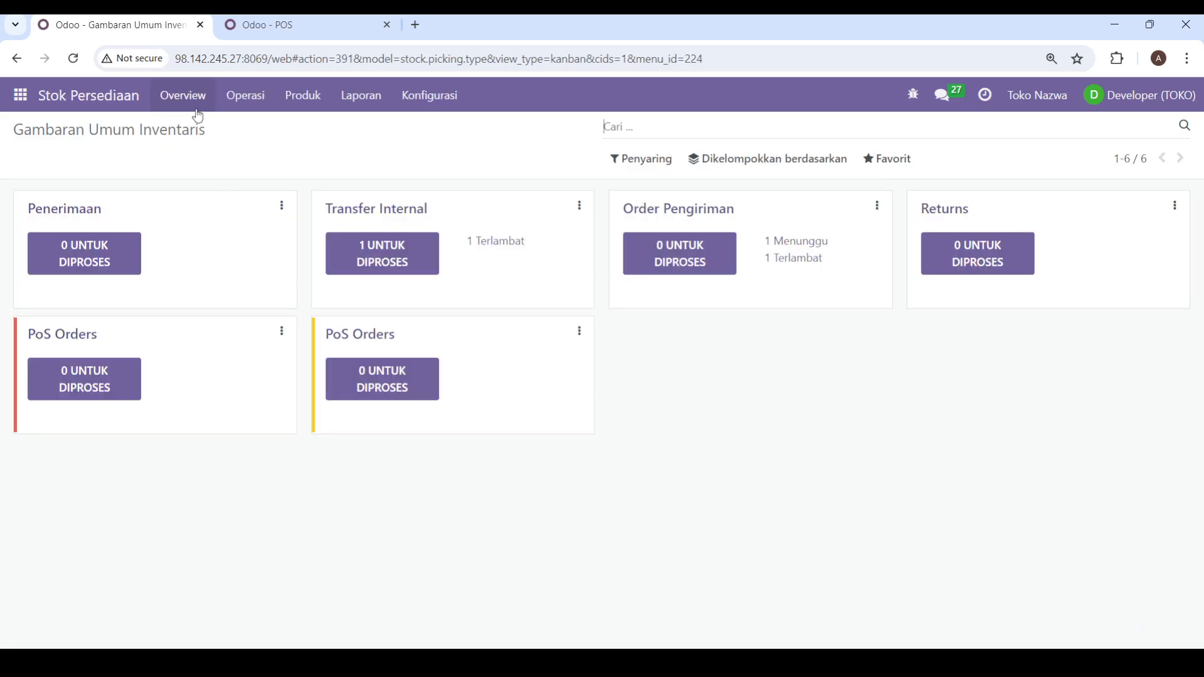
pyautogui.click(420, 103)
pyautogui.click(362, 96)
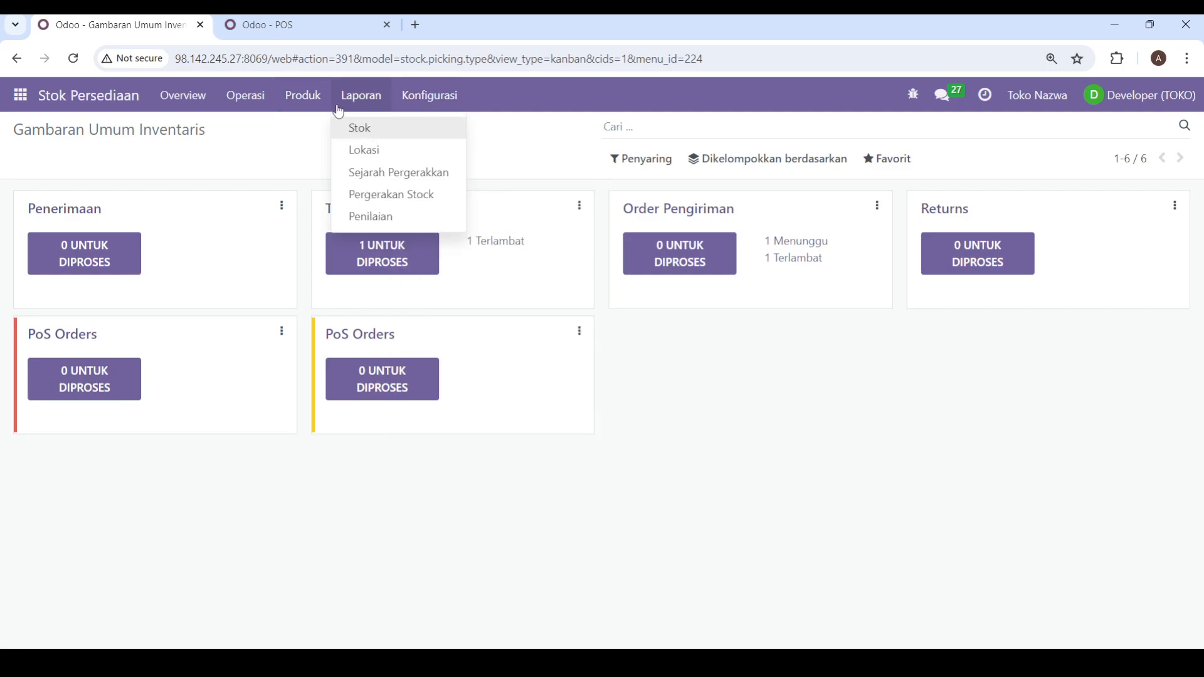
pyautogui.moveTo(295, 102)
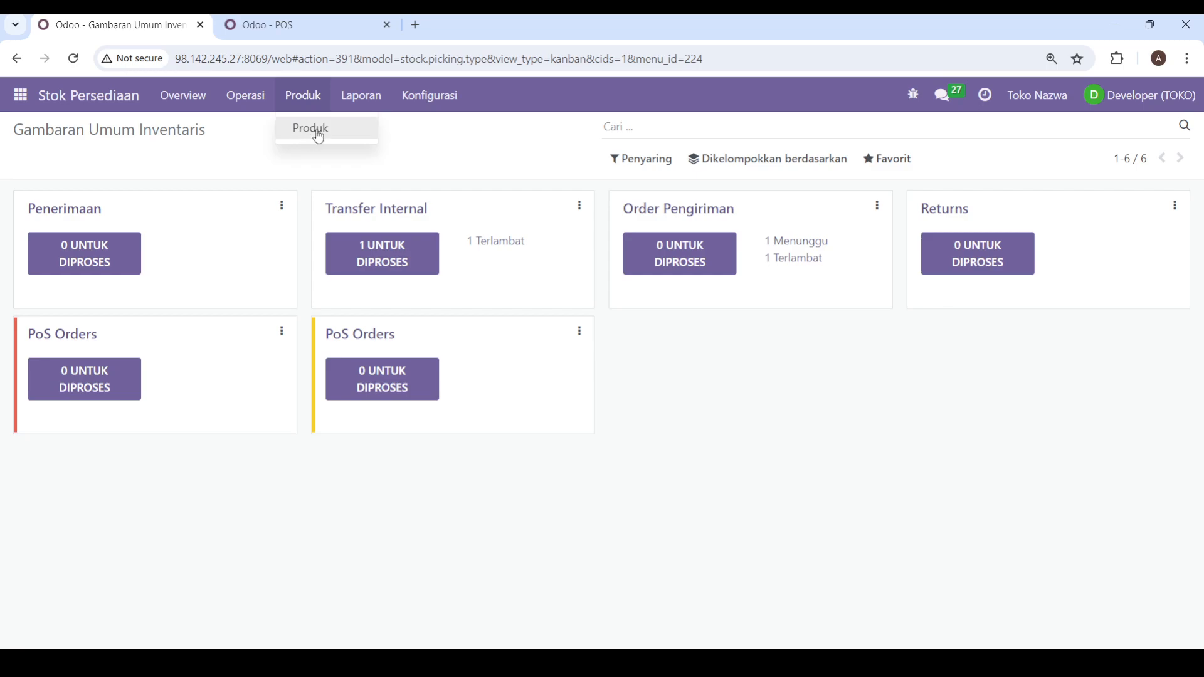
pyautogui.moveTo(256, 109)
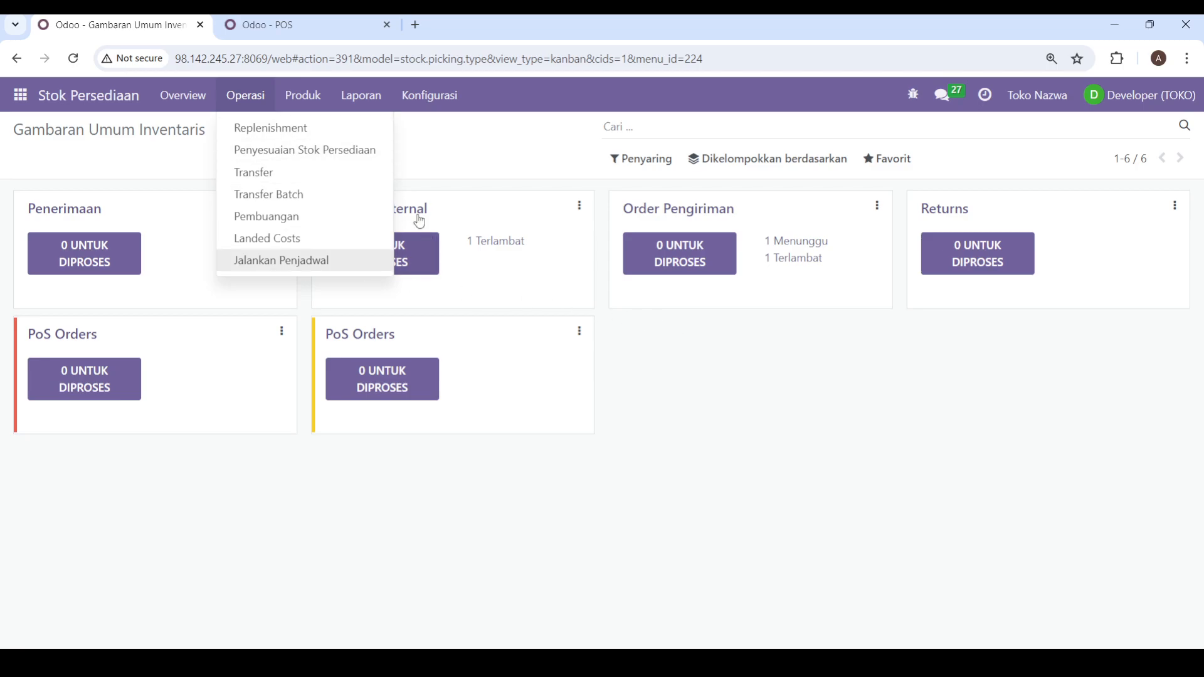
pyautogui.click(328, 152)
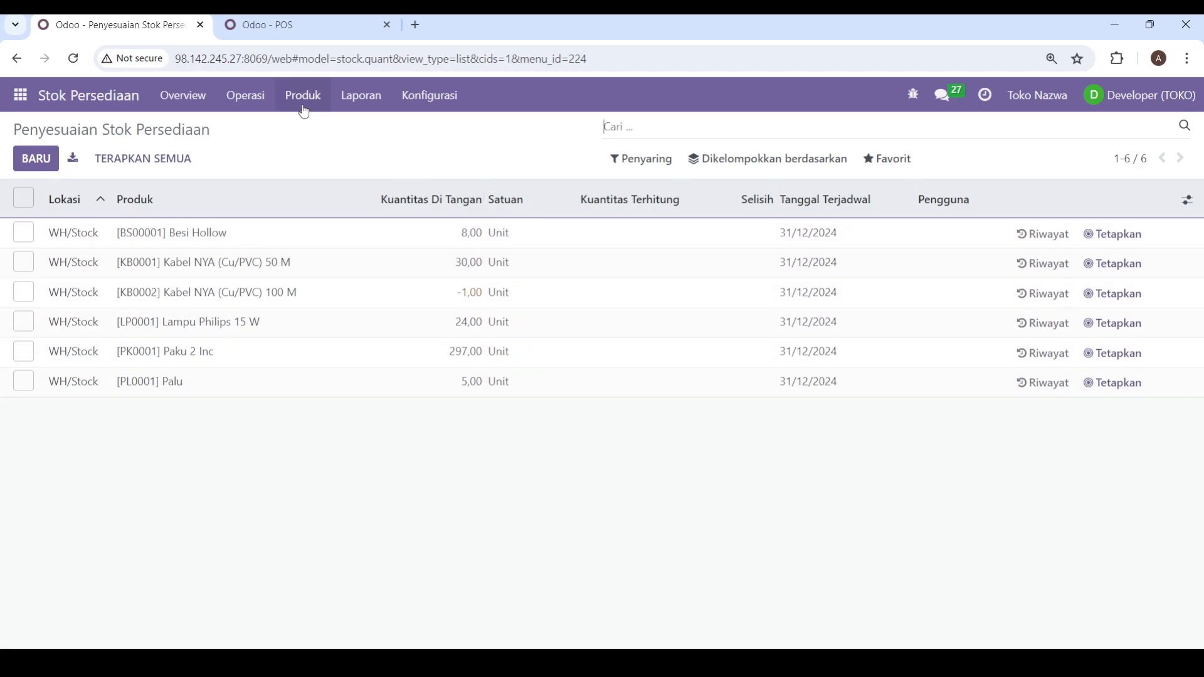
# Step: Open the Transfer list and review the stock transfers with their statuses
pyautogui.click(258, 97)
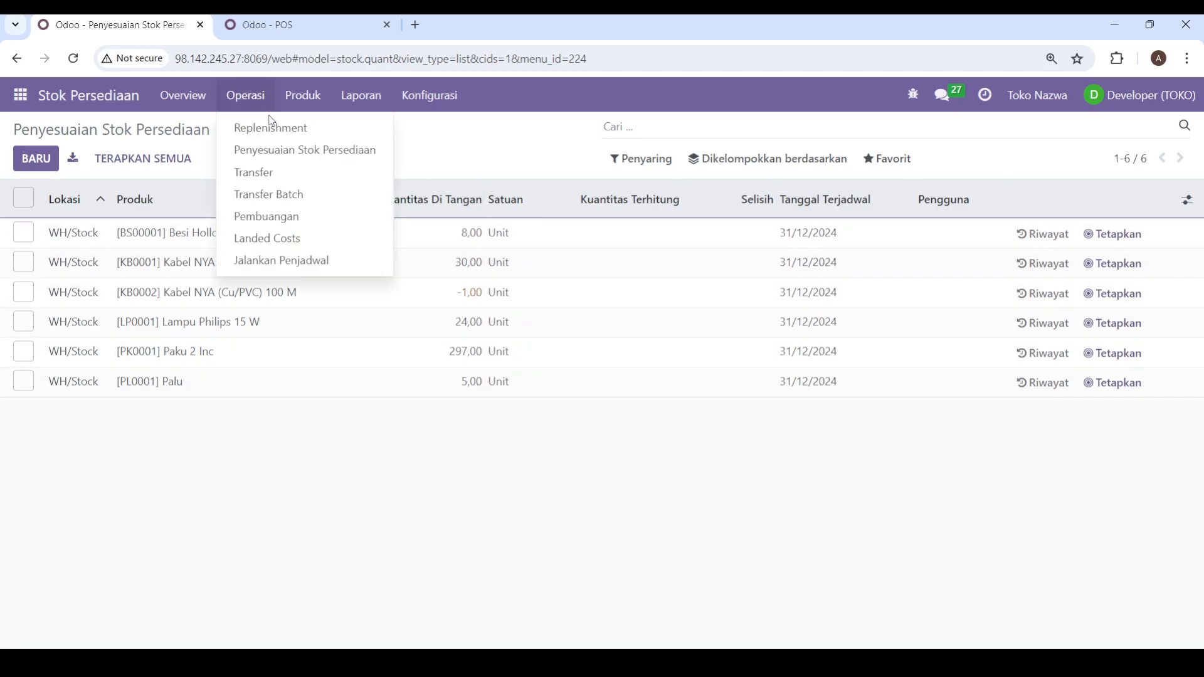
pyautogui.click(269, 180)
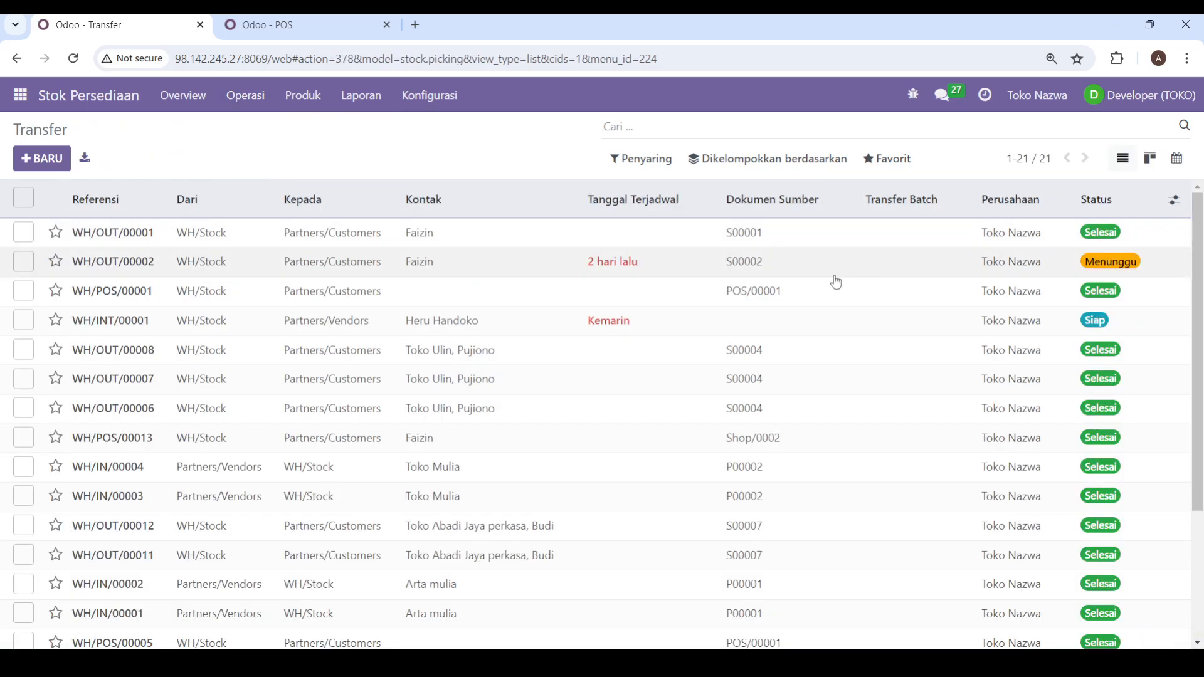
pyautogui.scroll(-3, 306, 336)
pyautogui.scroll(3, 597, 380)
# Step: Create a new transfer, choosing the contact person and the operation type Toko Nazwa: Transfer Internal
pyautogui.click(62, 168)
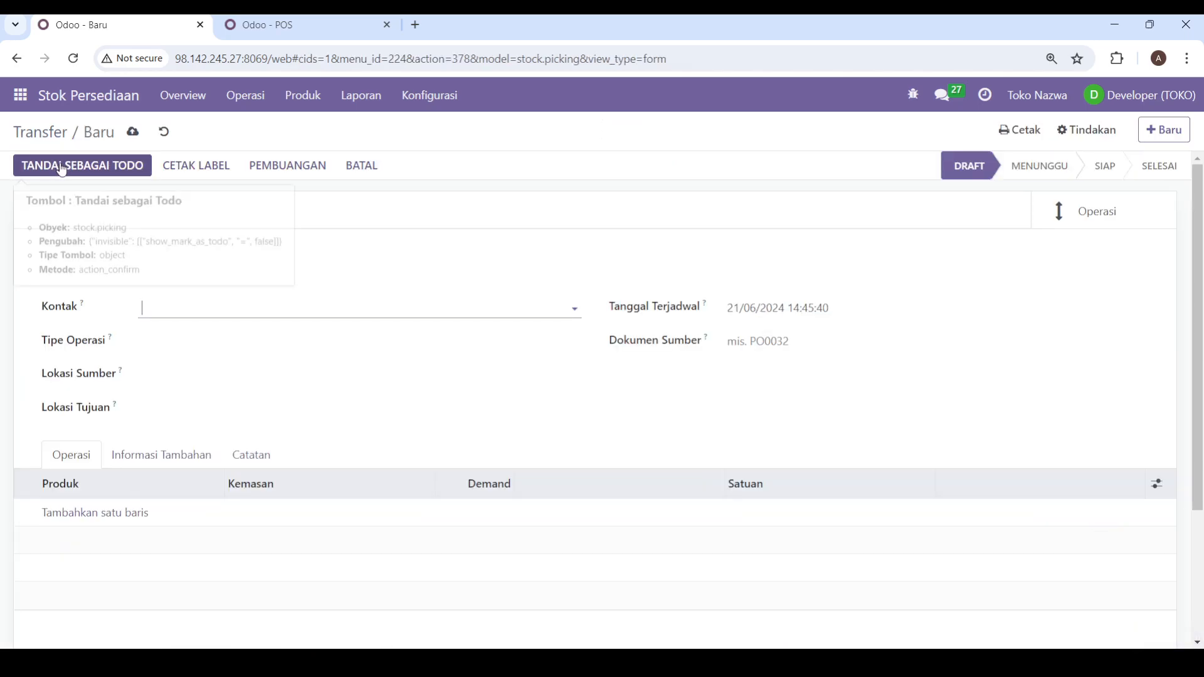
pyautogui.click(247, 306)
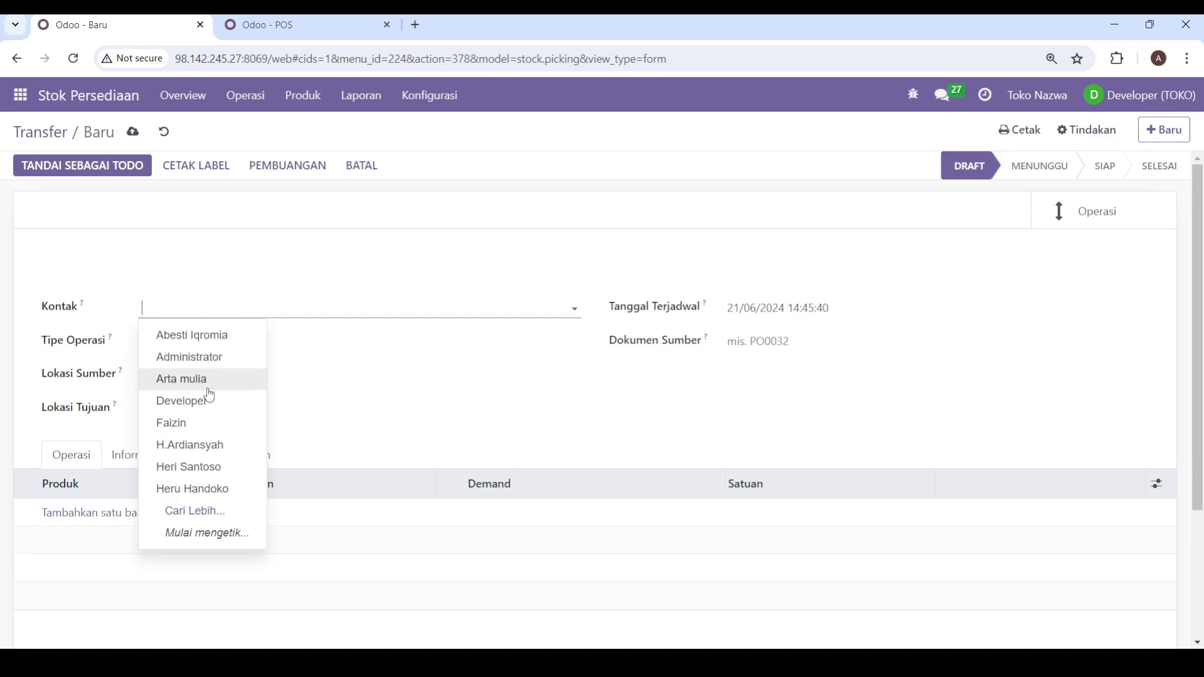
pyautogui.click(196, 467)
pyautogui.click(233, 350)
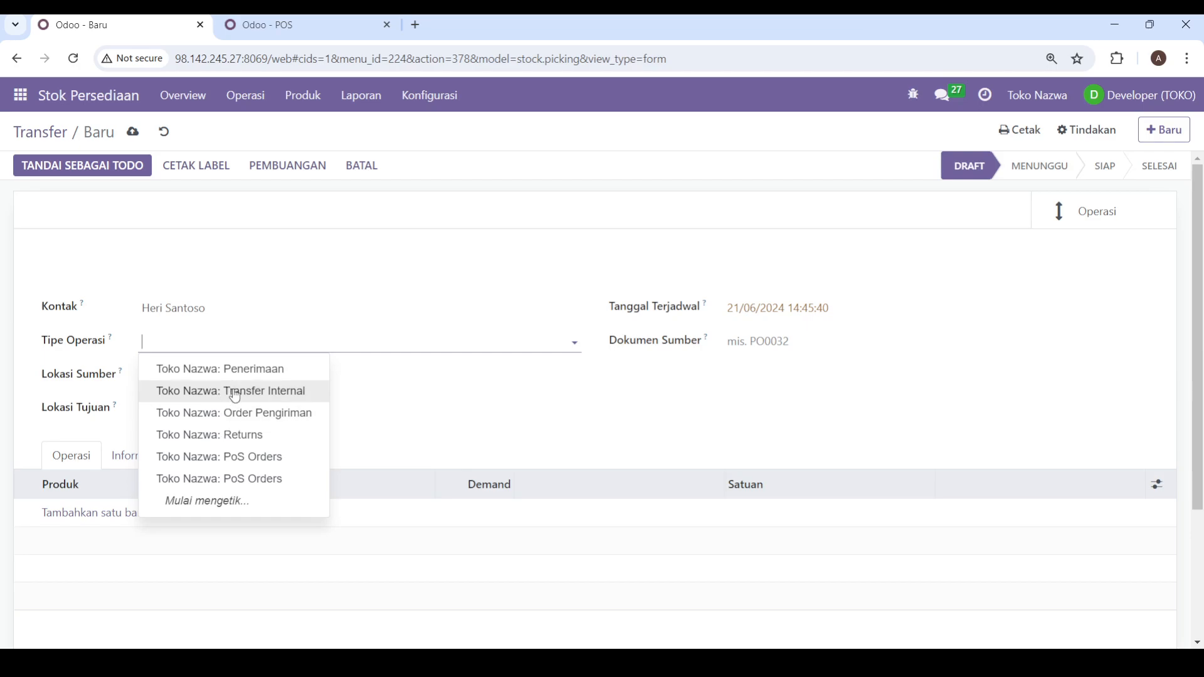
pyautogui.click(234, 391)
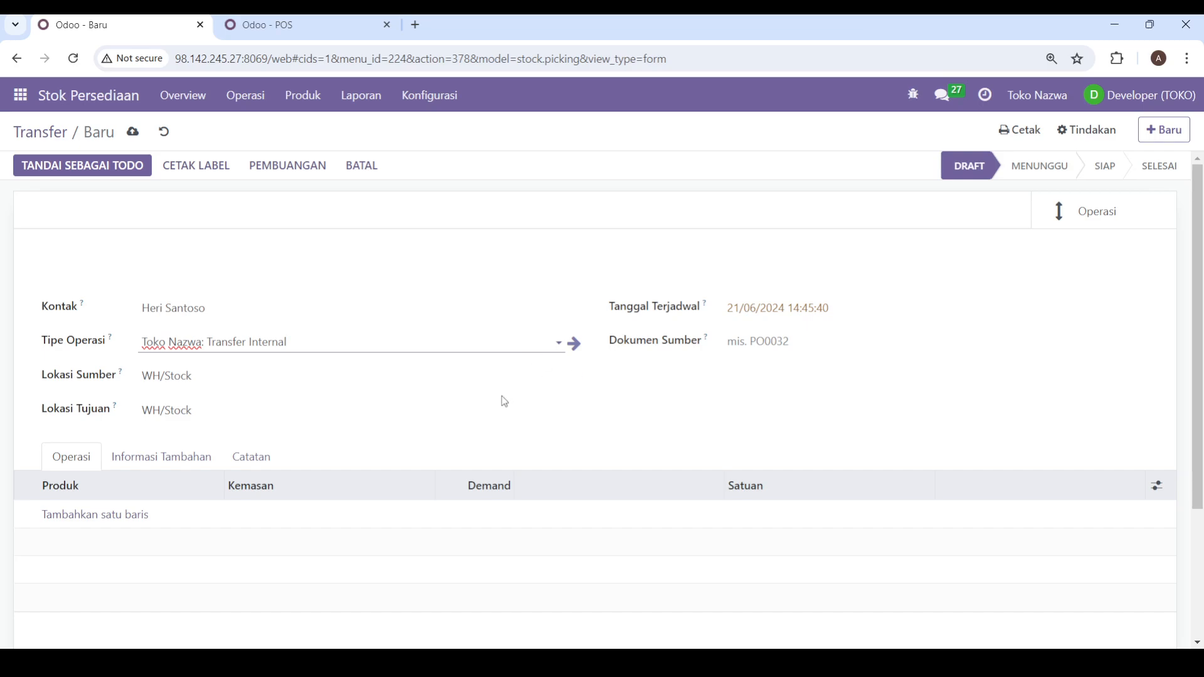
# Step: Add a [PL0001] Palu product line to the internal transfer and save the draft
pyautogui.click(95, 518)
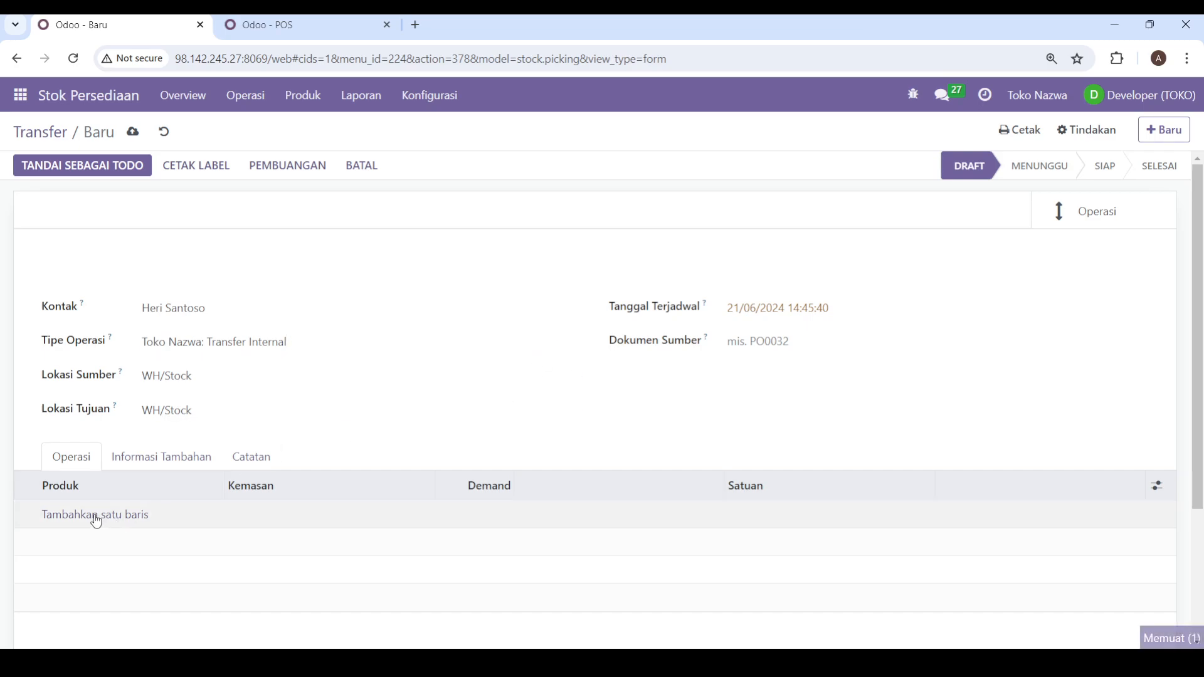
pyautogui.click(98, 513)
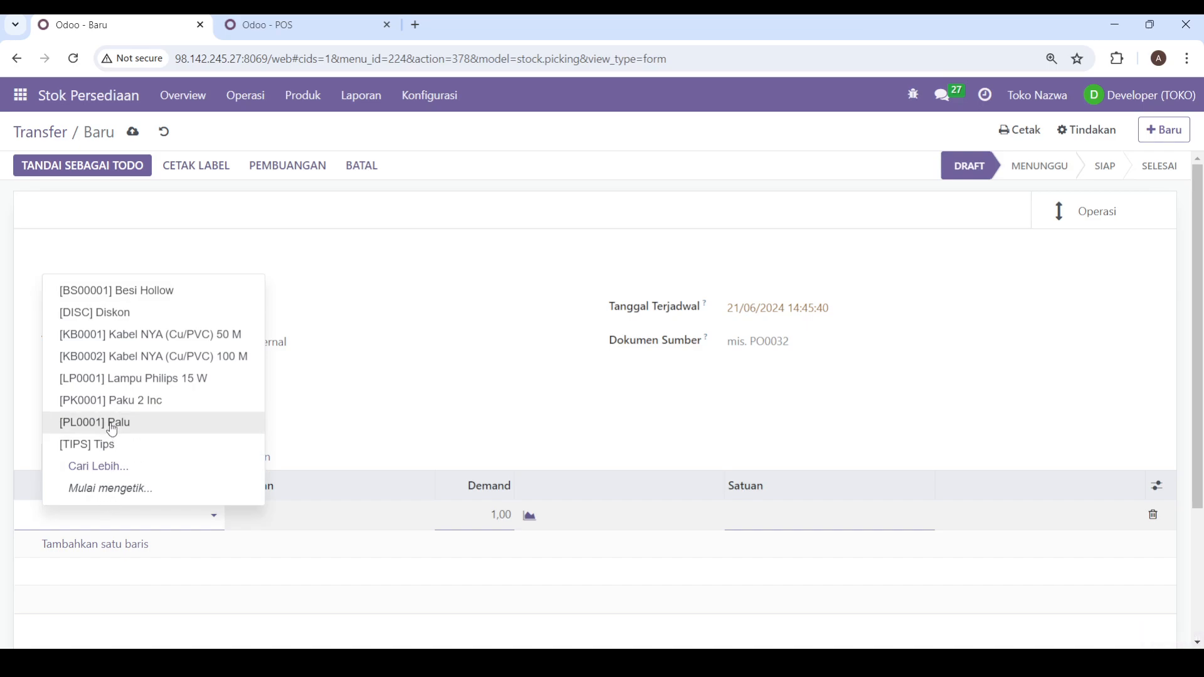
pyautogui.click(112, 424)
pyautogui.click(1034, 425)
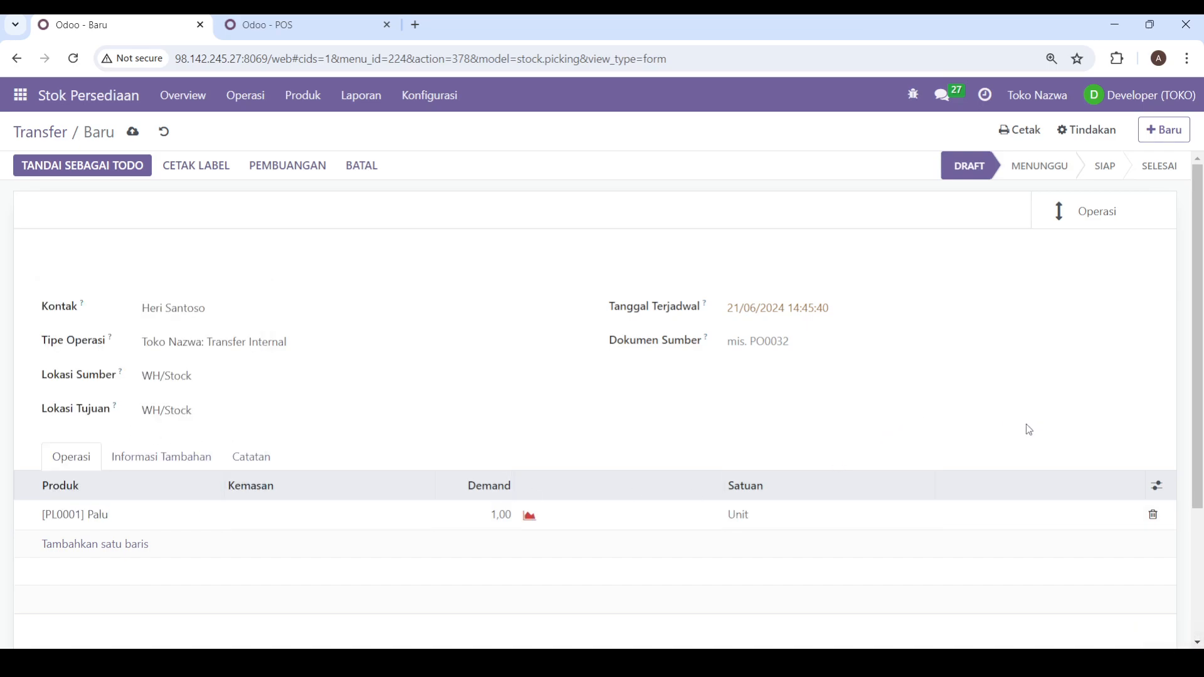
pyautogui.scroll(-1, 647, 398)
pyautogui.scroll(1, 559, 397)
pyautogui.click(132, 131)
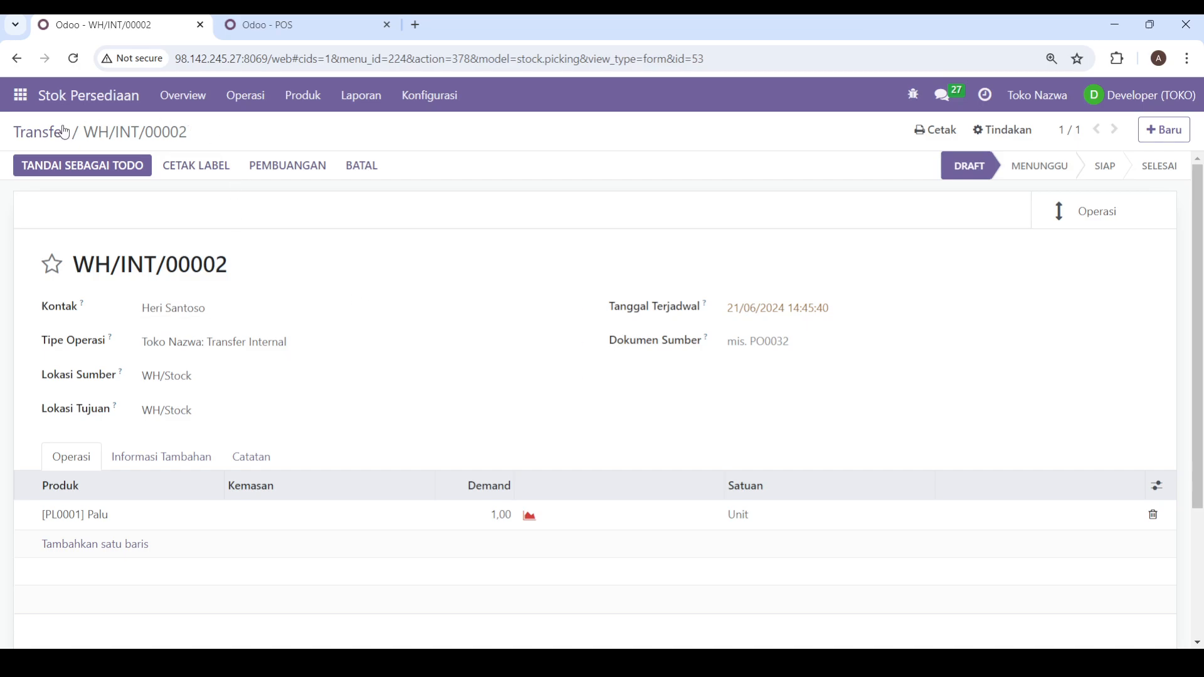
# Step: Review the saved internal transfer's header fields, Palu line and activity log
pyautogui.scroll(-3, 433, 400)
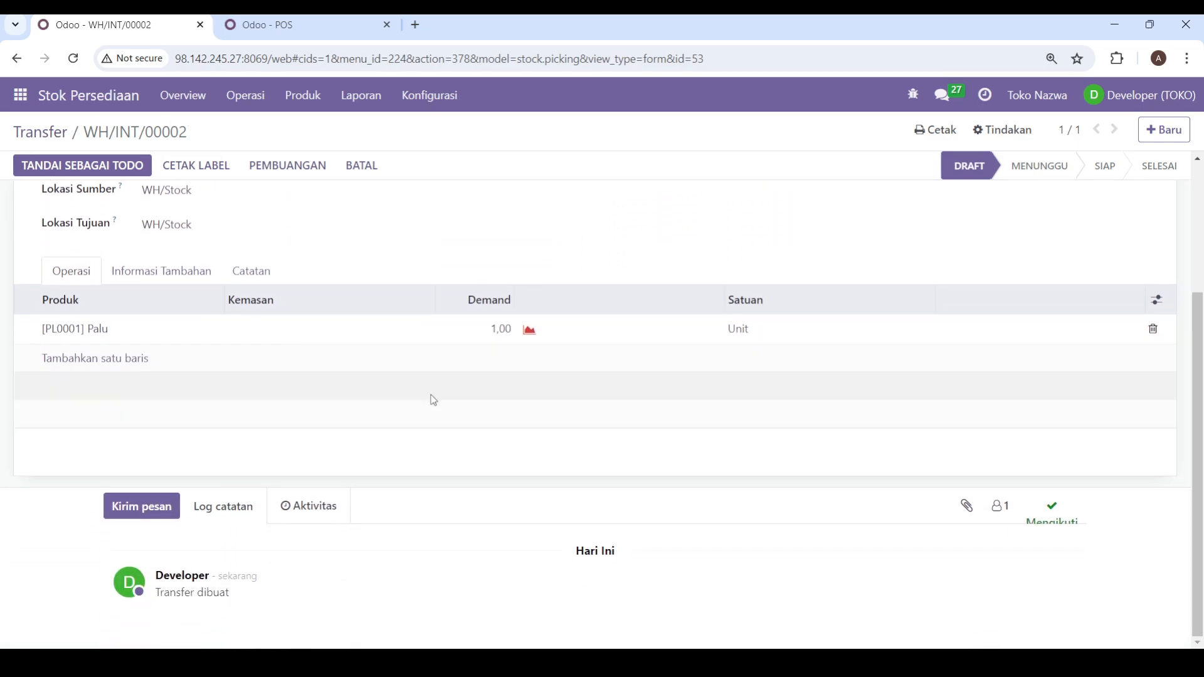
pyautogui.scroll(3, 433, 402)
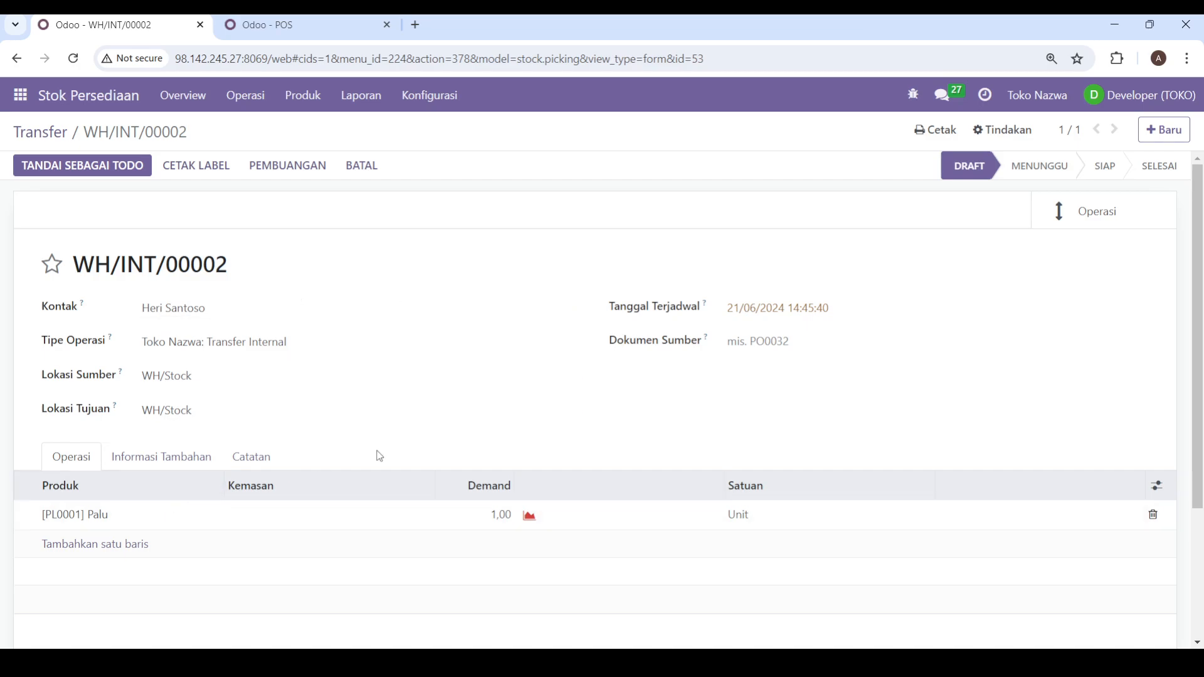
pyautogui.scroll(-2, 439, 445)
pyautogui.scroll(1, 446, 449)
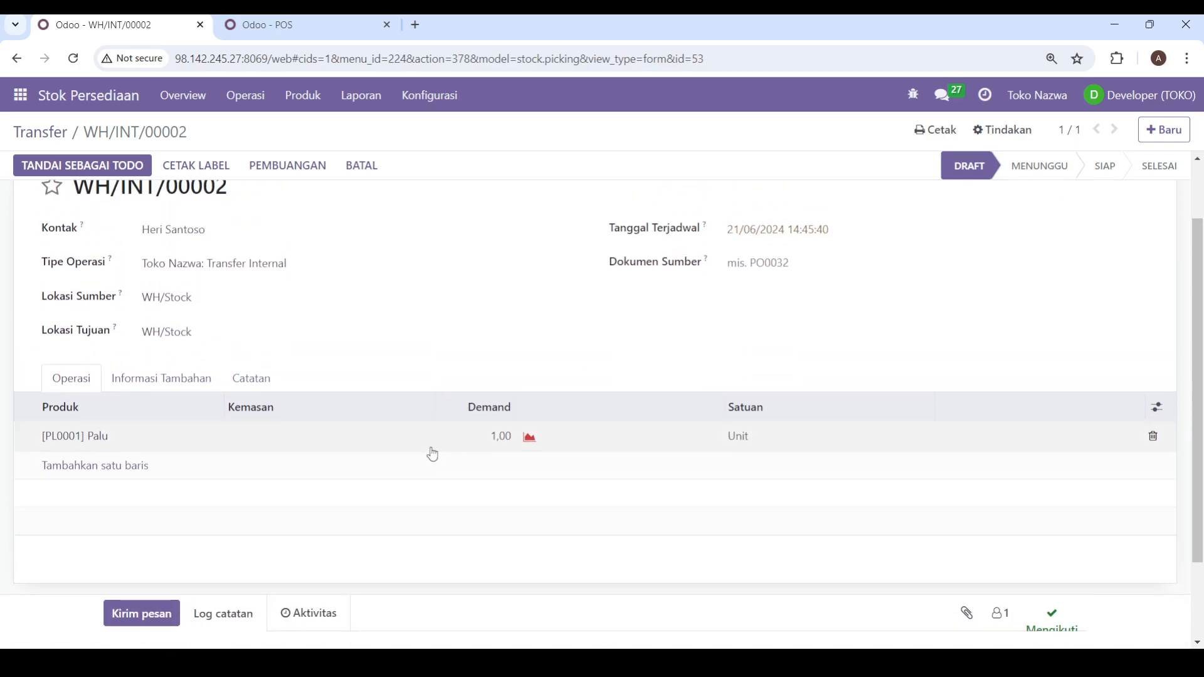
pyautogui.scroll(1, 627, 321)
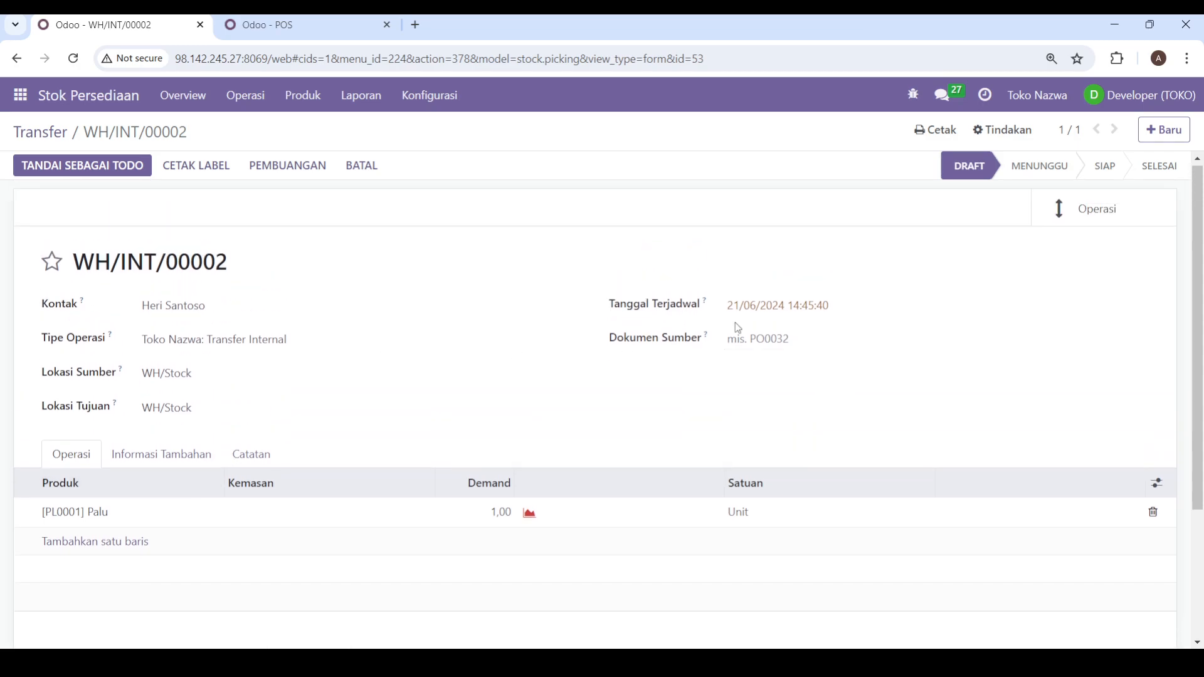
pyautogui.click(826, 341)
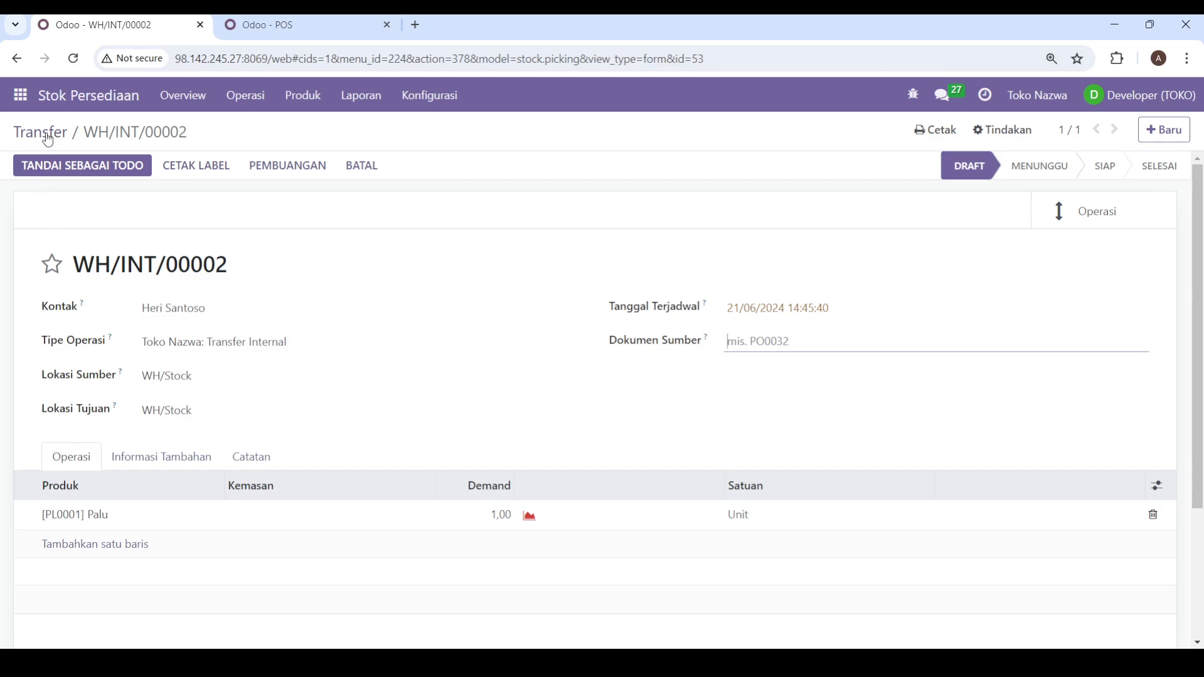
# Step: Open the Stok report, widen the product column to show full names and inspect the remaining columns
pyautogui.click(362, 96)
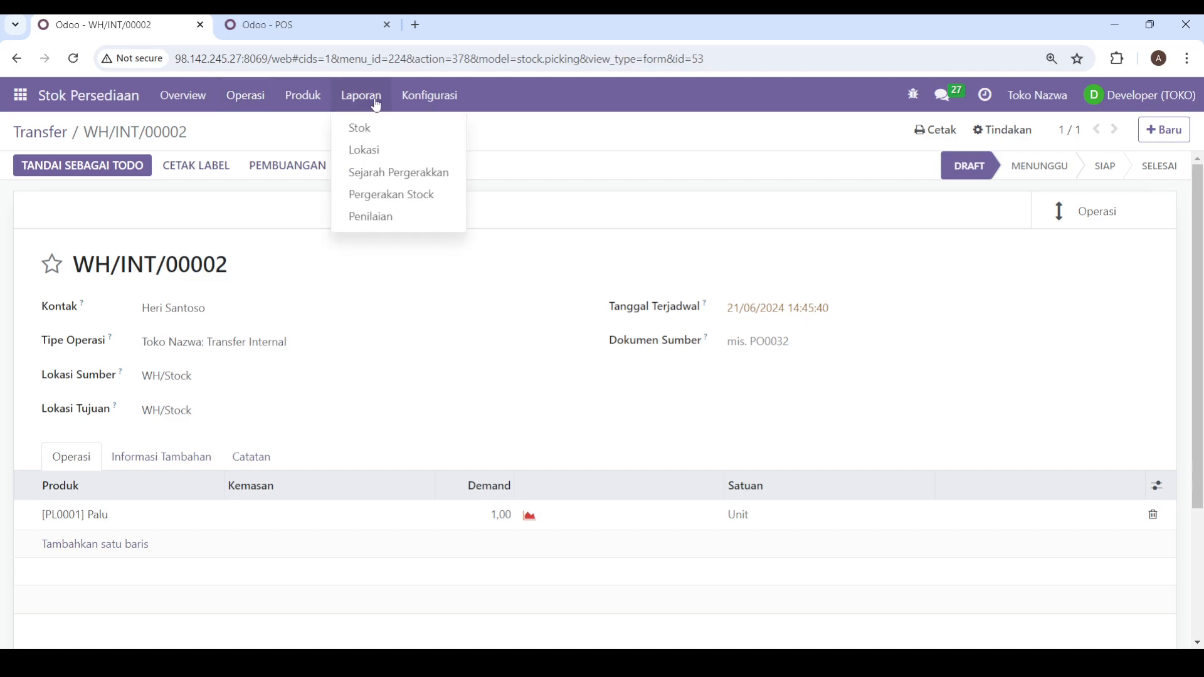
pyautogui.click(374, 127)
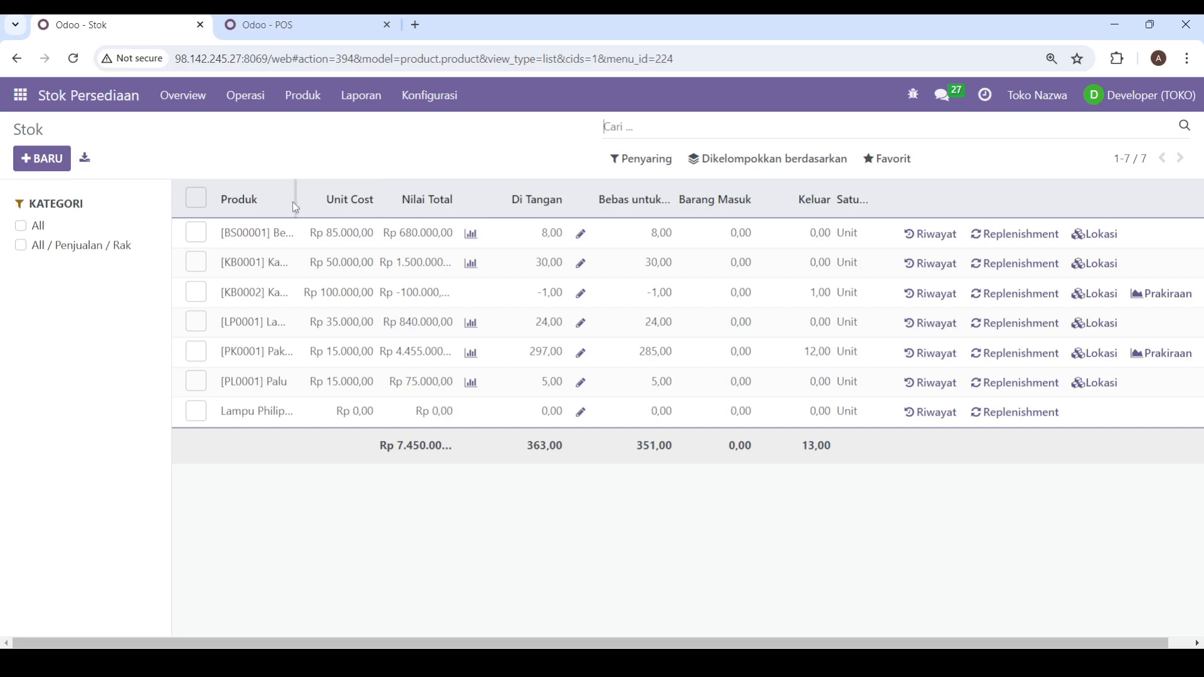
pyautogui.moveTo(296, 207); pyautogui.dragTo(537, 196)
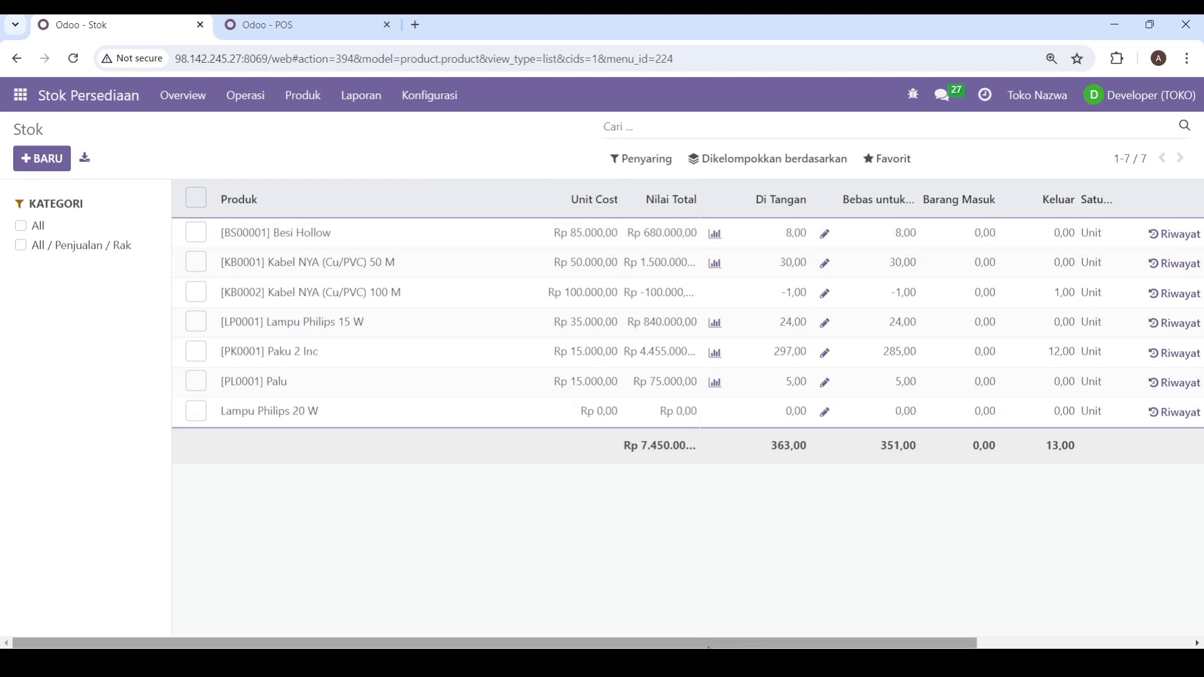
pyautogui.moveTo(707, 644); pyautogui.dragTo(920, 643)
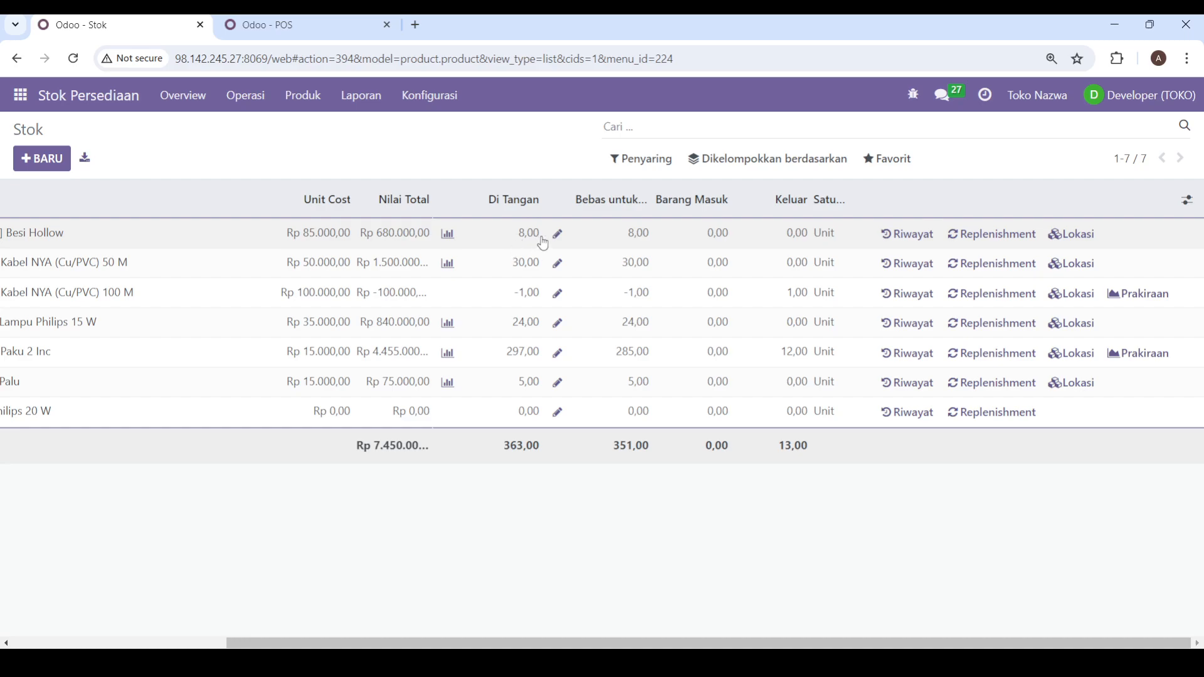
# Step: View the movement history of Besi Hollow and return to the app overview
pyautogui.click(891, 244)
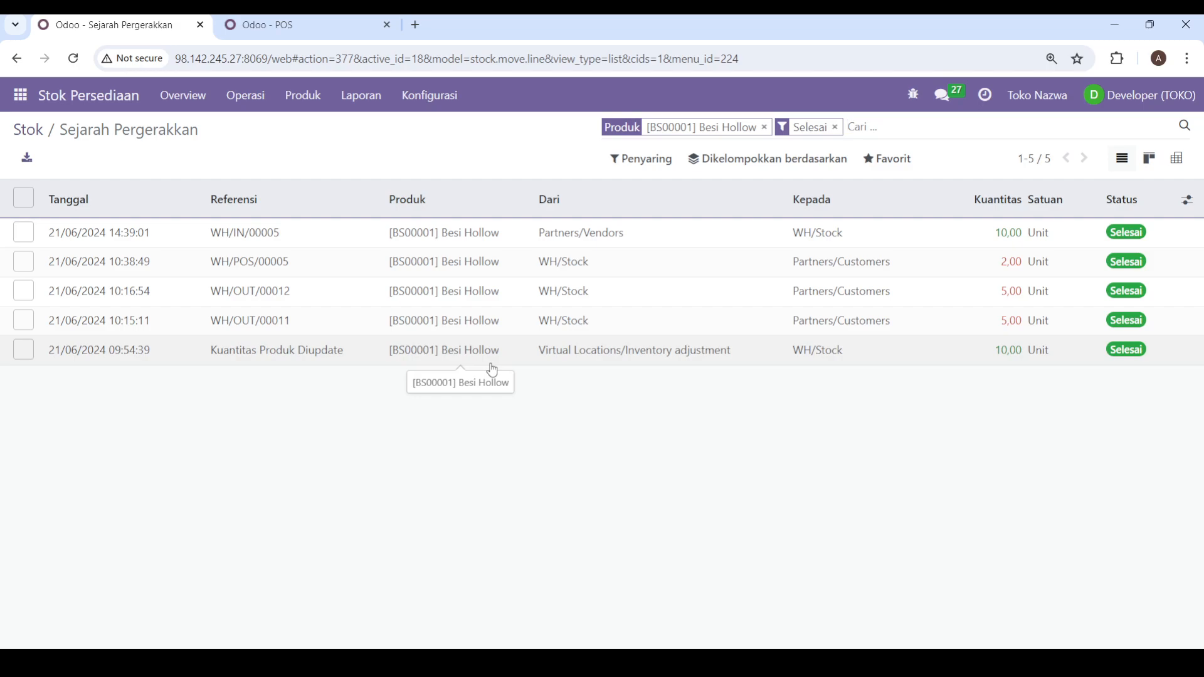
pyautogui.click(20, 96)
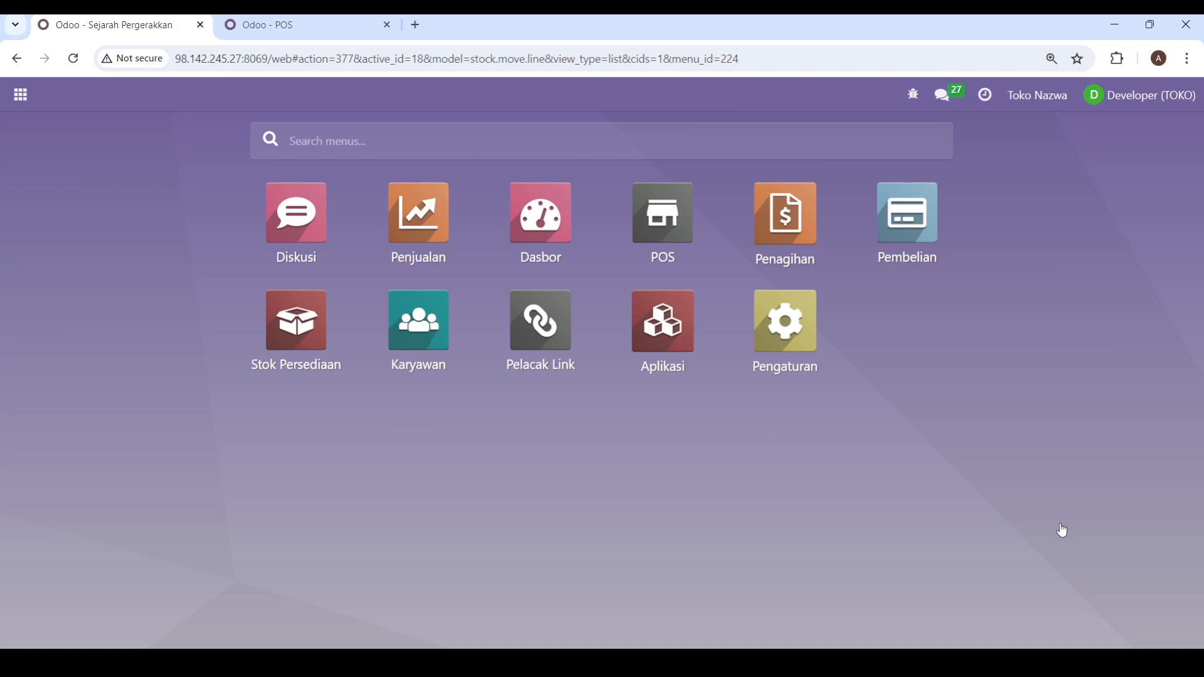
pyautogui.click(684, 662)
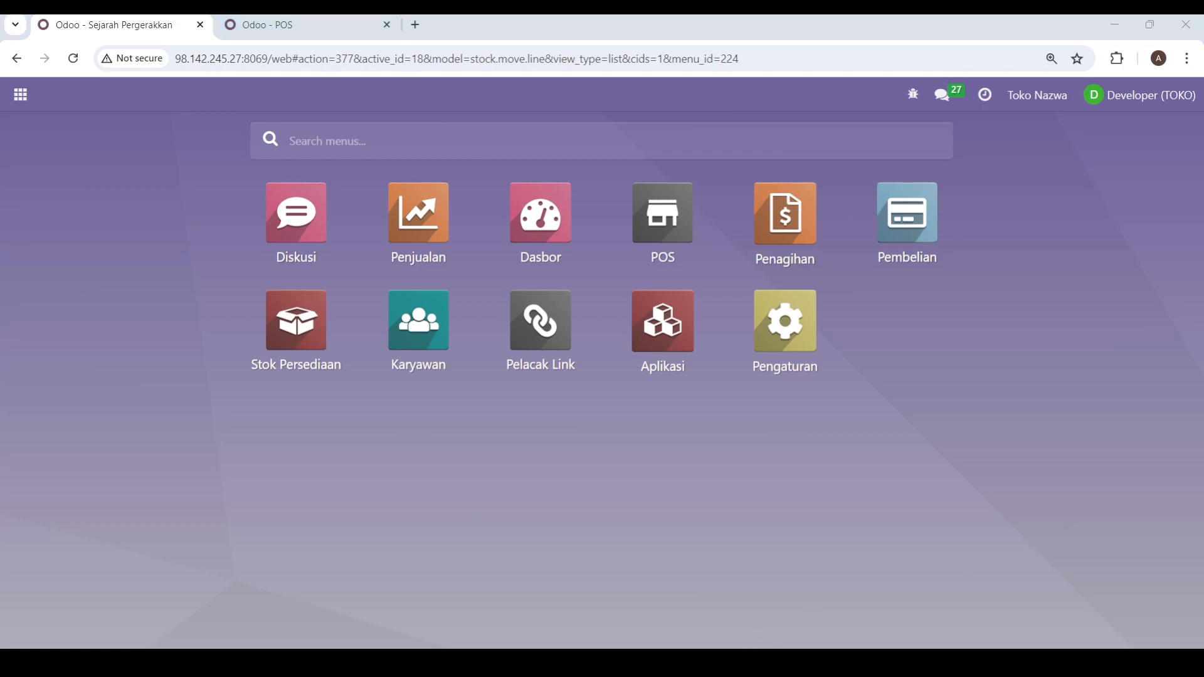